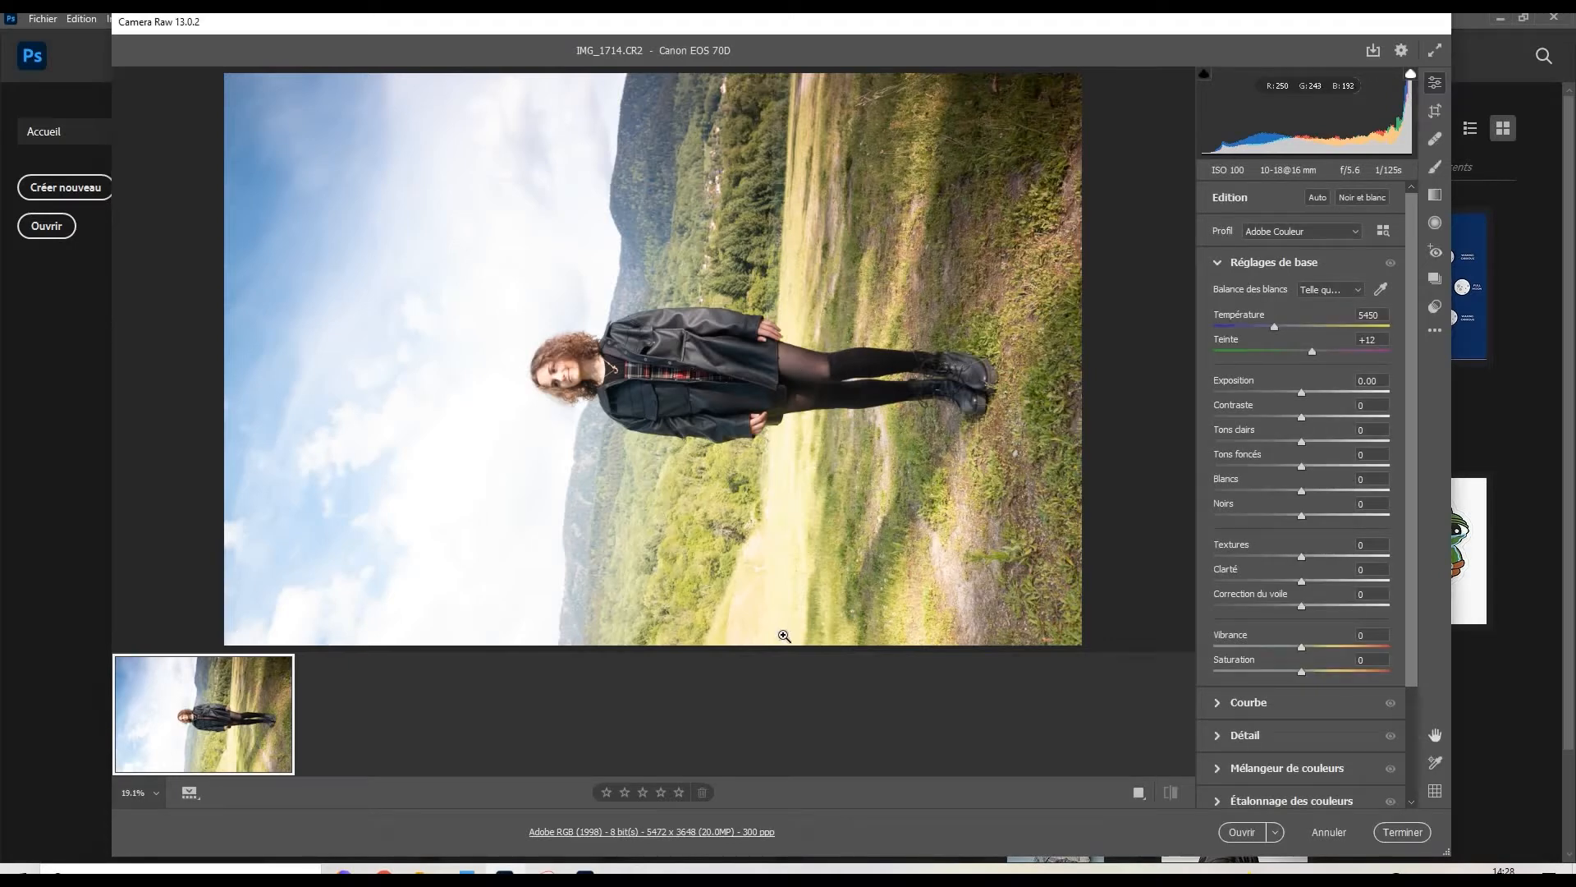
Step: Rotate the sideways portrait 90° clockwise so that the woman stands upright
key("c")
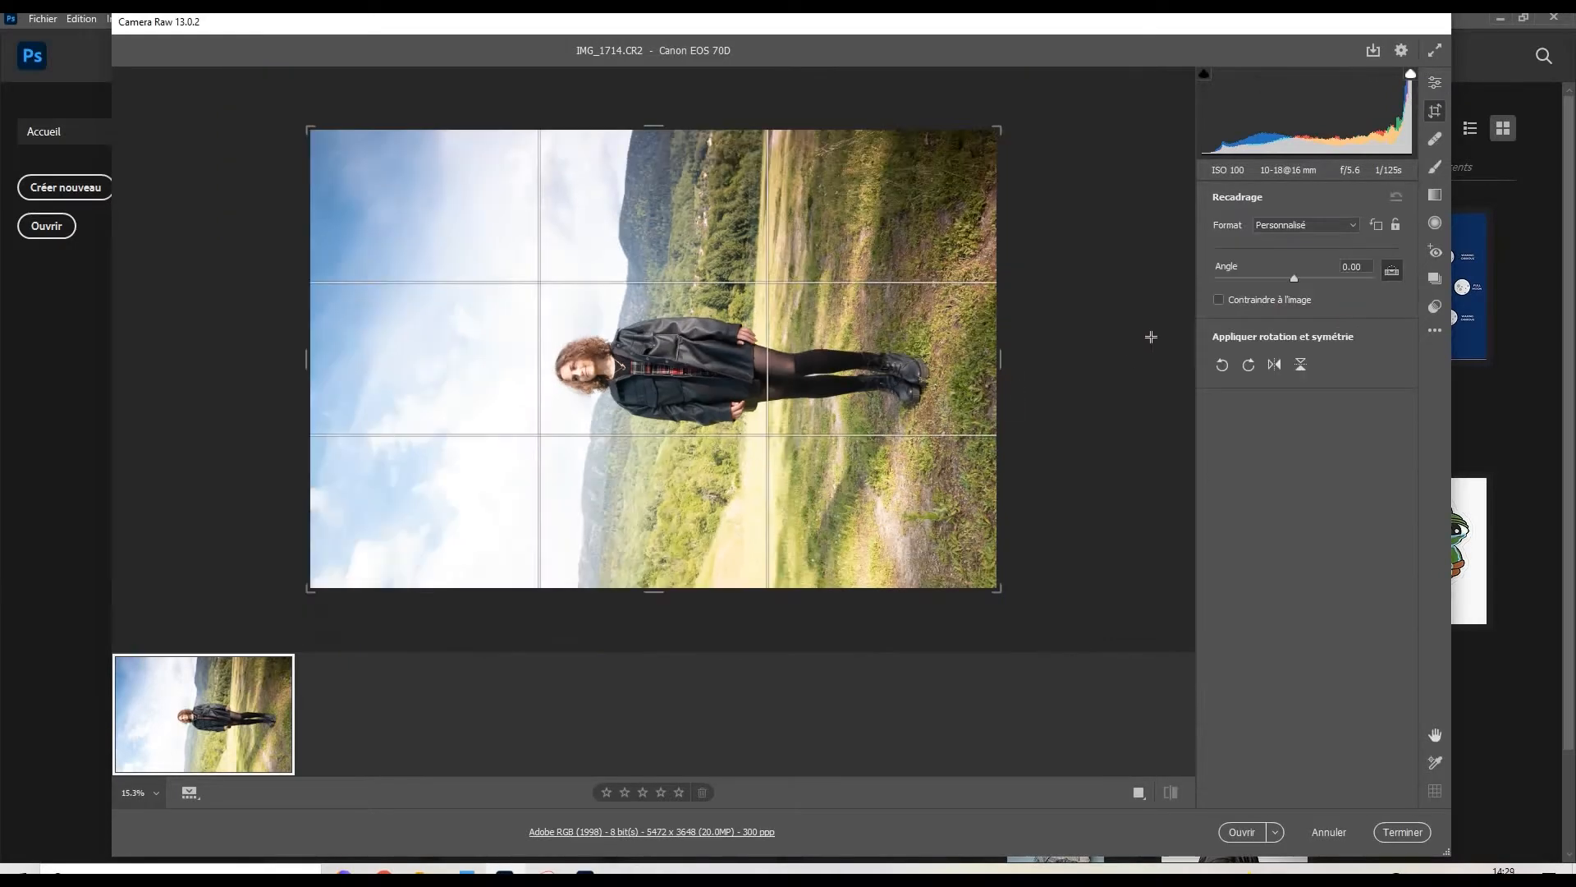
left_click(1246, 371)
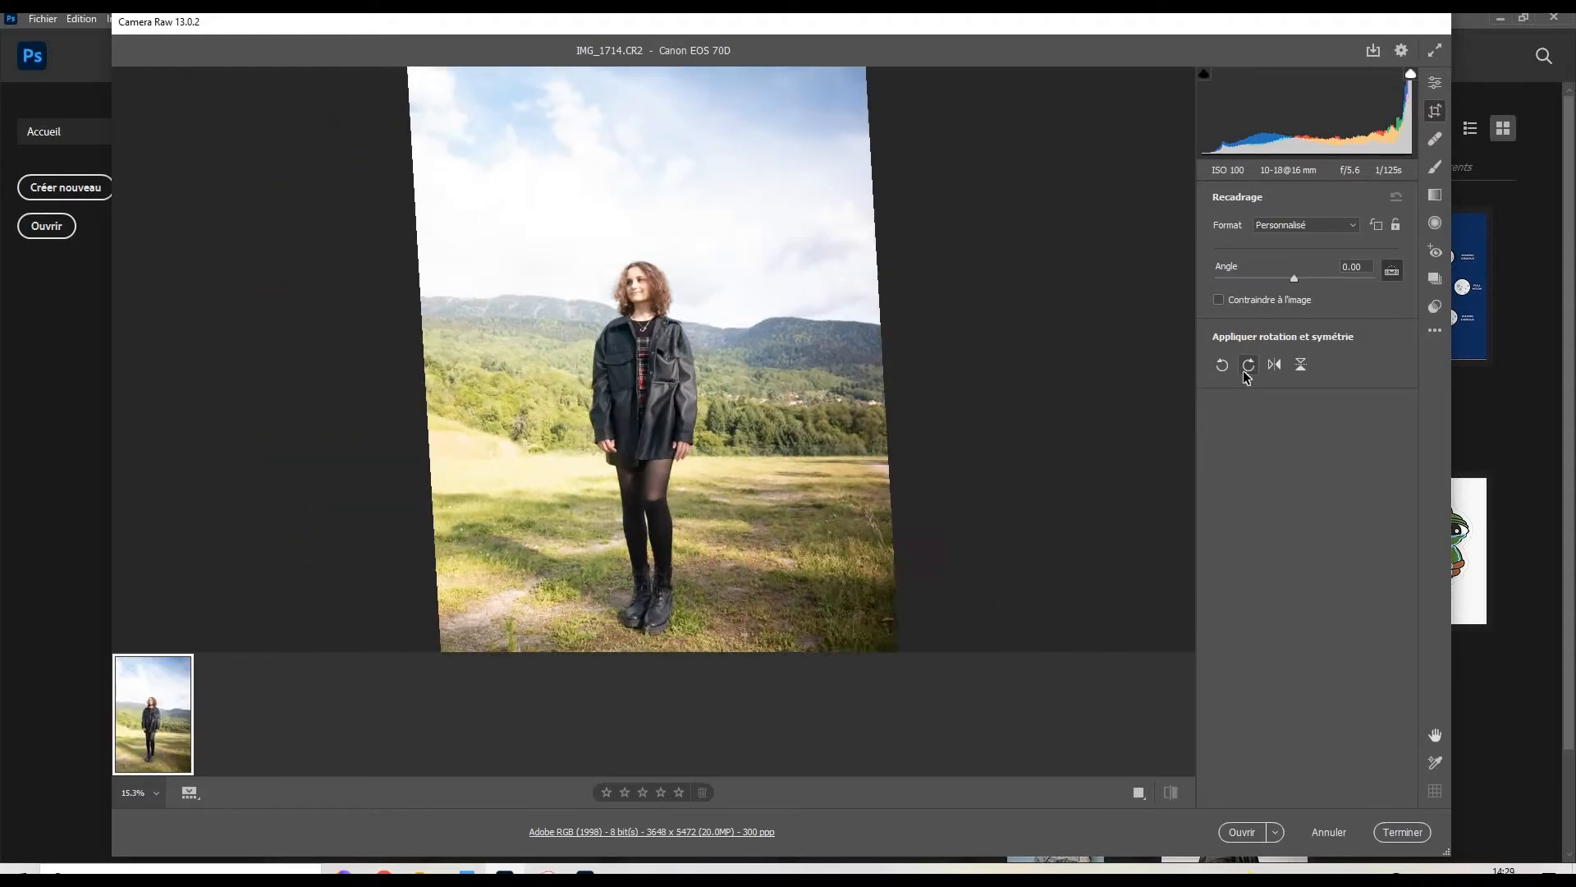
key("Return")
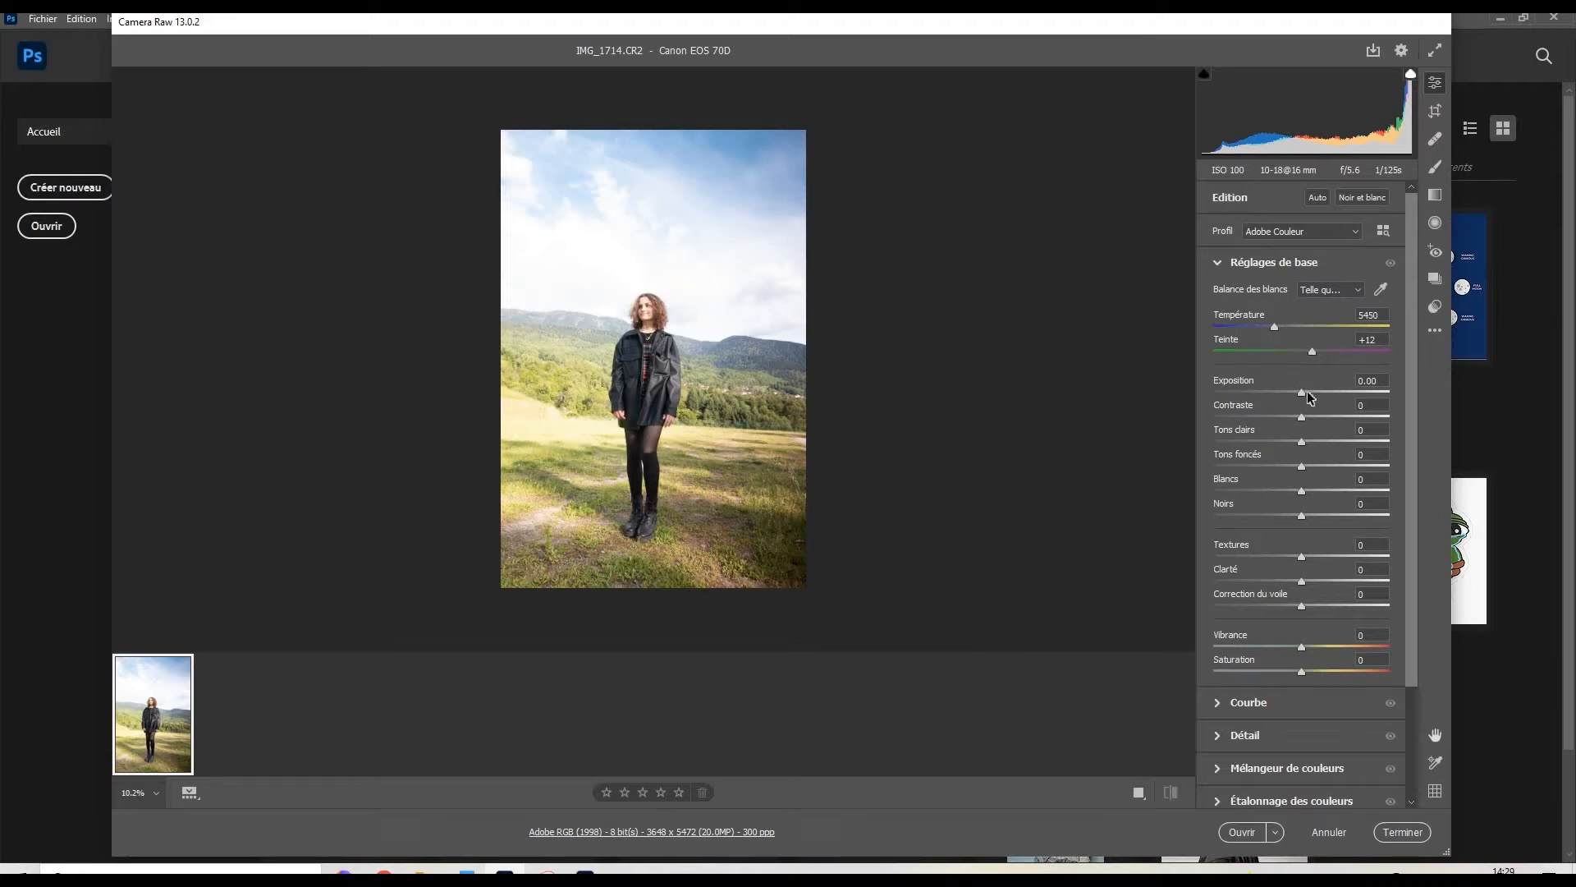
Step: Set the photo's tones to Exposition -0.25, Contraste +4, Tons clairs -47, Tons foncés +5 and Noirs -11
left_click_drag(1301, 392, 1298, 392)
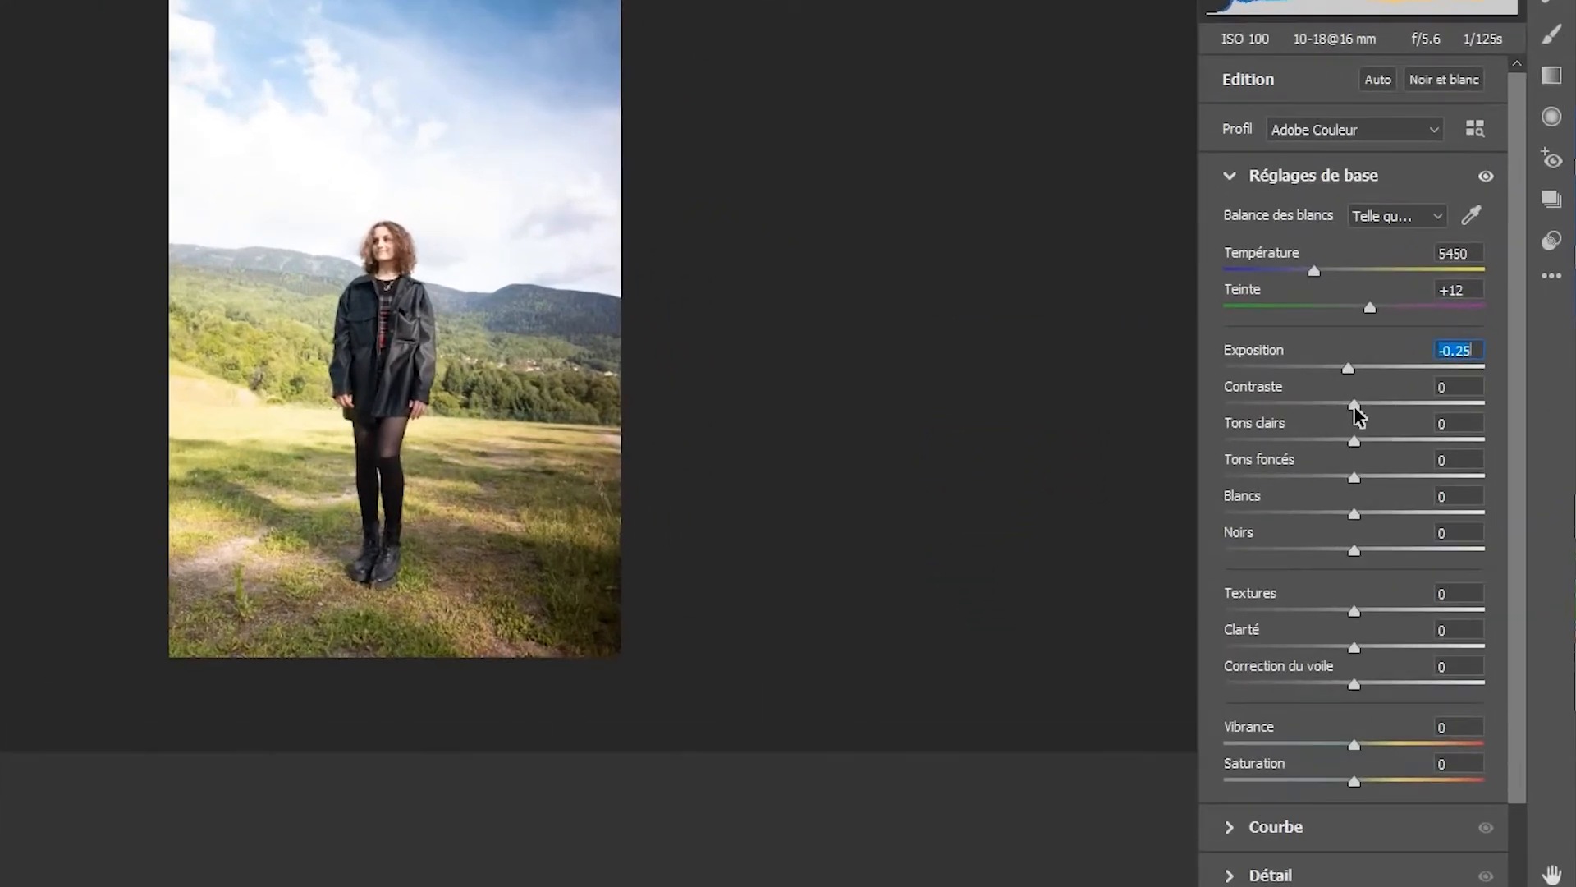
left_click_drag(1355, 407, 1361, 404)
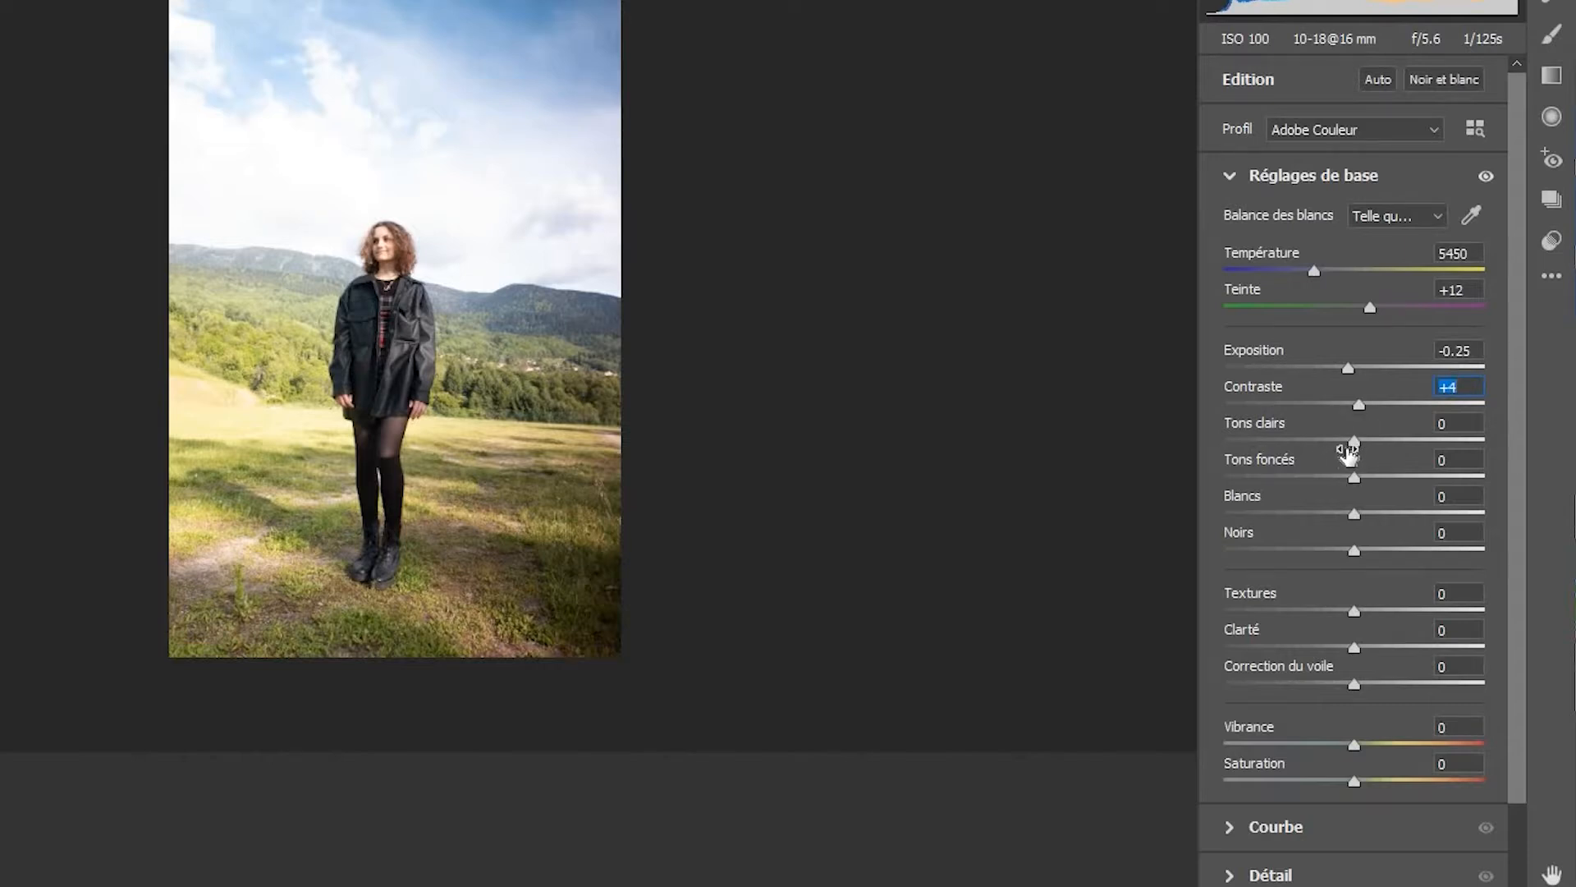
left_click_drag(1354, 443, 1292, 443)
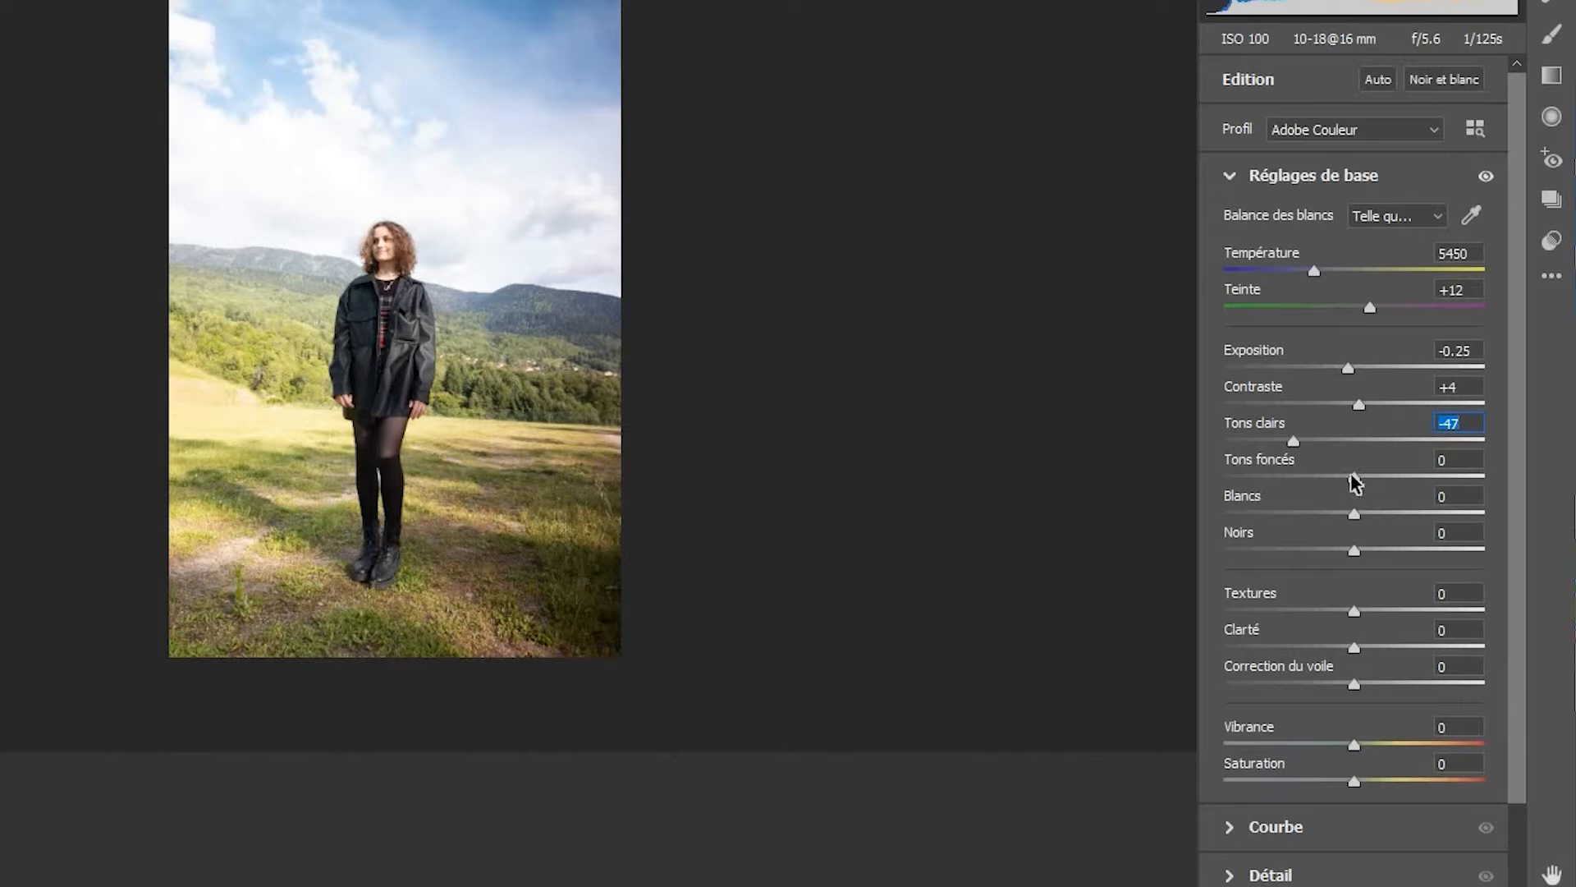
mouse_move(1350, 473)
left_mouse_down()
mouse_move(1383, 472)
mouse_move(1361, 482)
left_mouse_up()
left_click_drag(1365, 524, 1319, 535)
double_click(1351, 517)
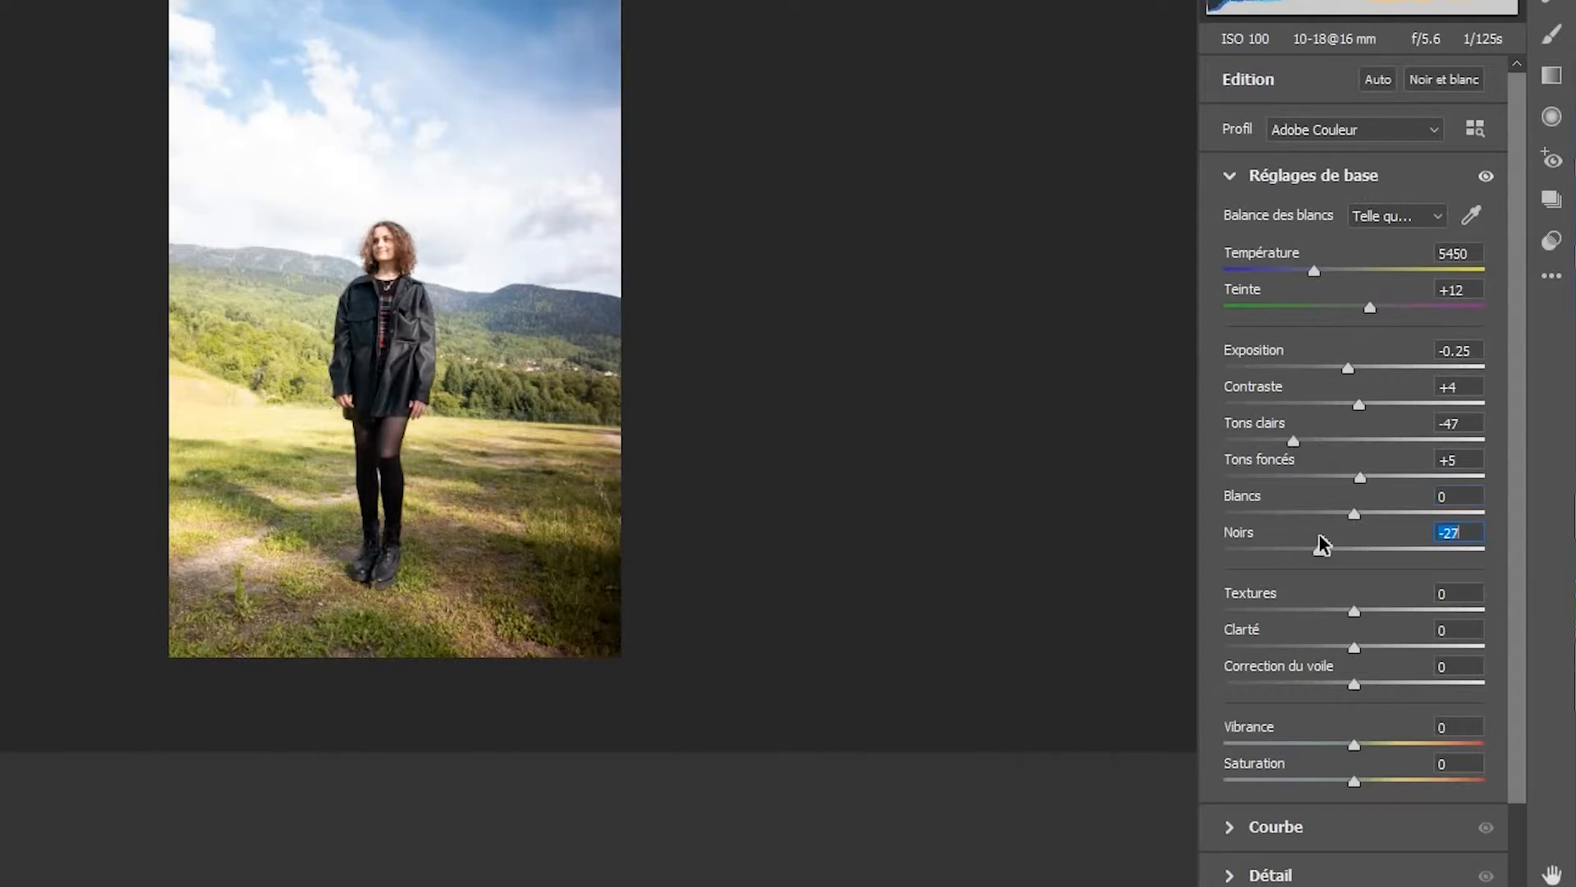
left_click_drag(1319, 535, 1340, 538)
Step: Set Textures to +10, Clarté to +3, Correction du voile to +7, Vibrance to +8 and Saturation to +3
left_click_drag(1355, 611, 1368, 611)
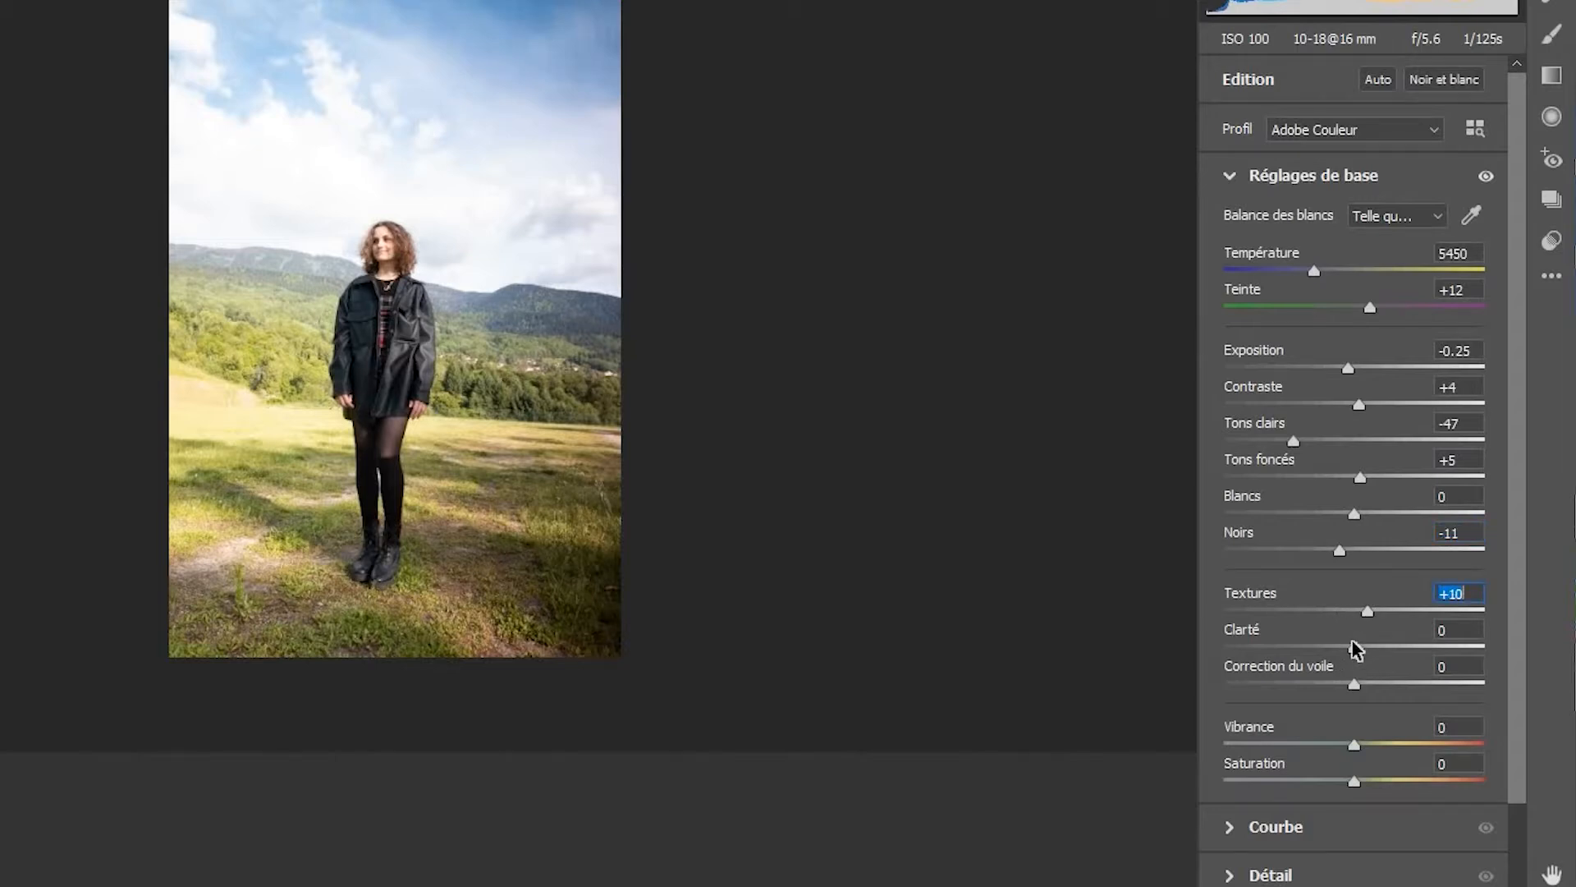
left_click_drag(1354, 648, 1366, 683)
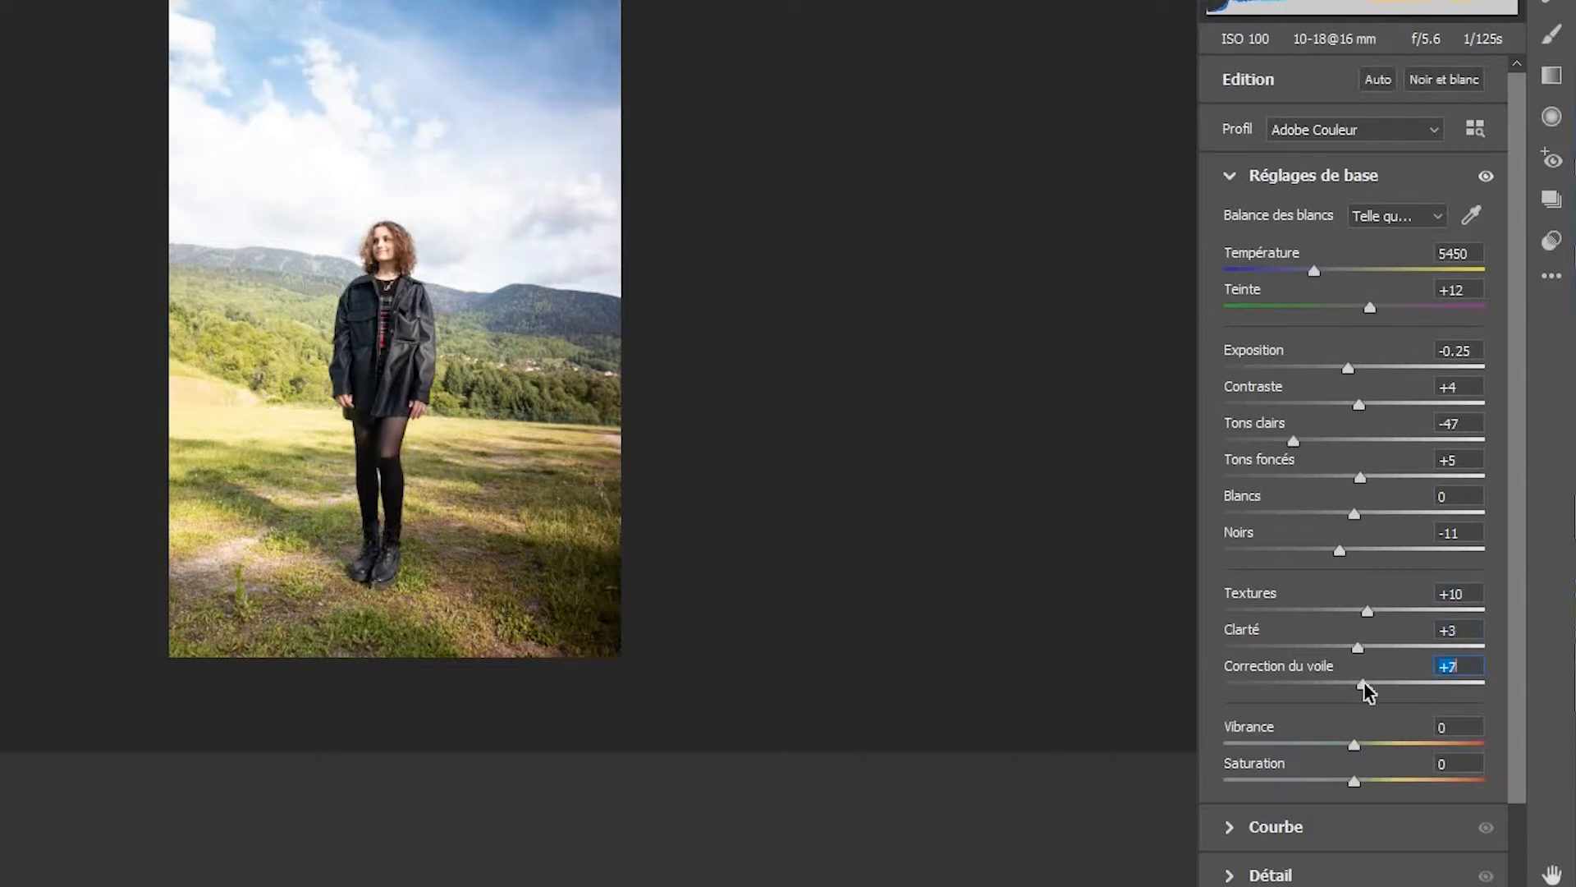
mouse_move(1360, 742)
left_mouse_down()
mouse_move(1357, 781)
mouse_move(1347, 756)
left_mouse_up()
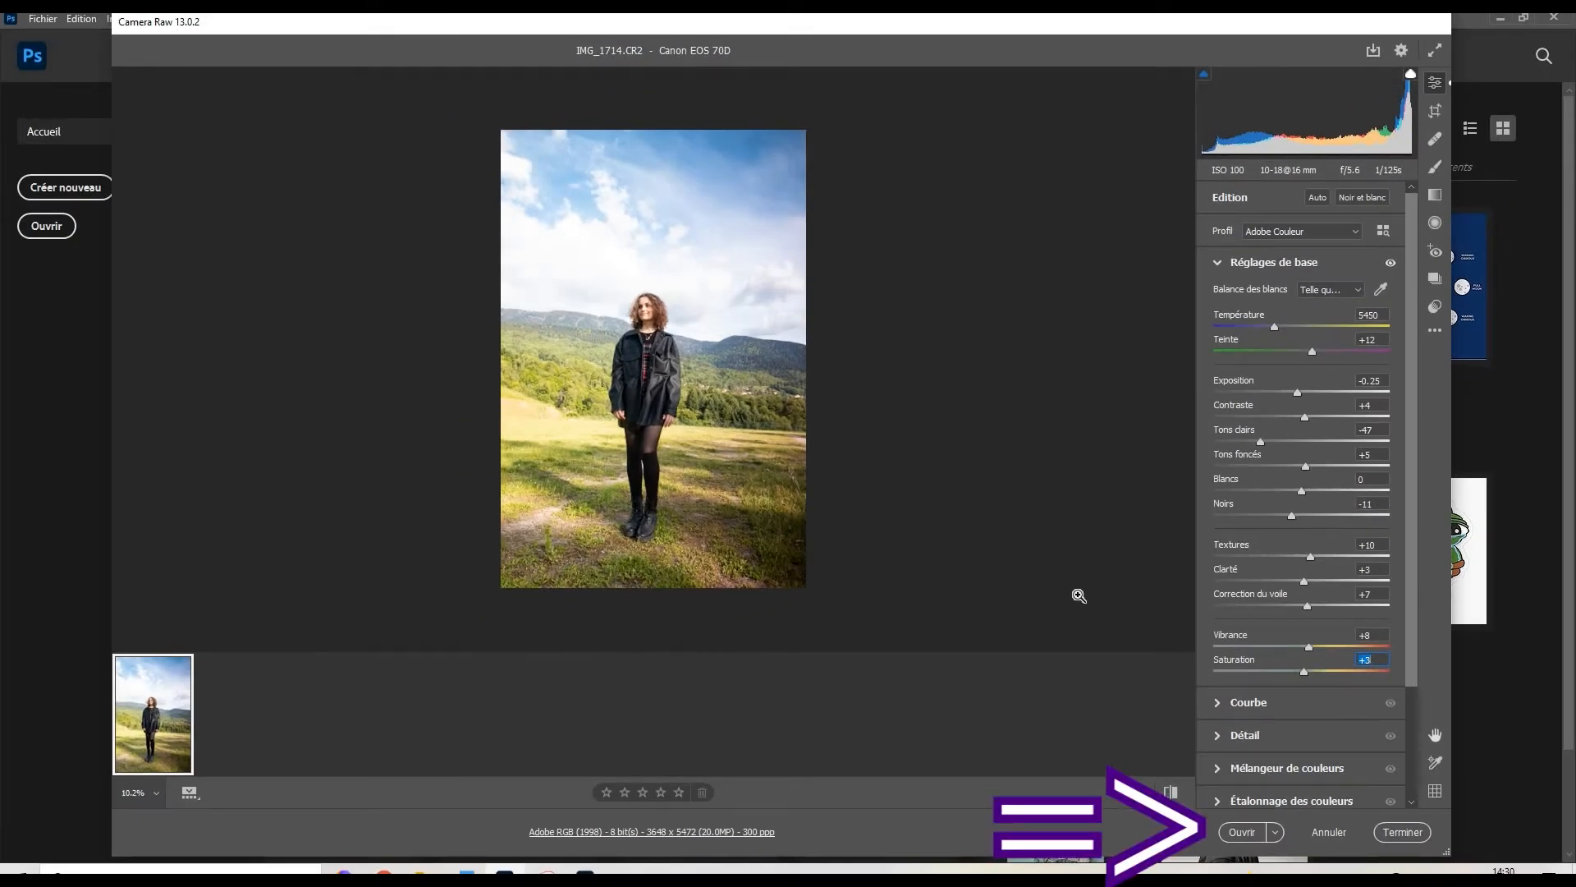
Step: Open the developed raw photo in Photoshop, discarding its embedded colour profile
left_click(1243, 832)
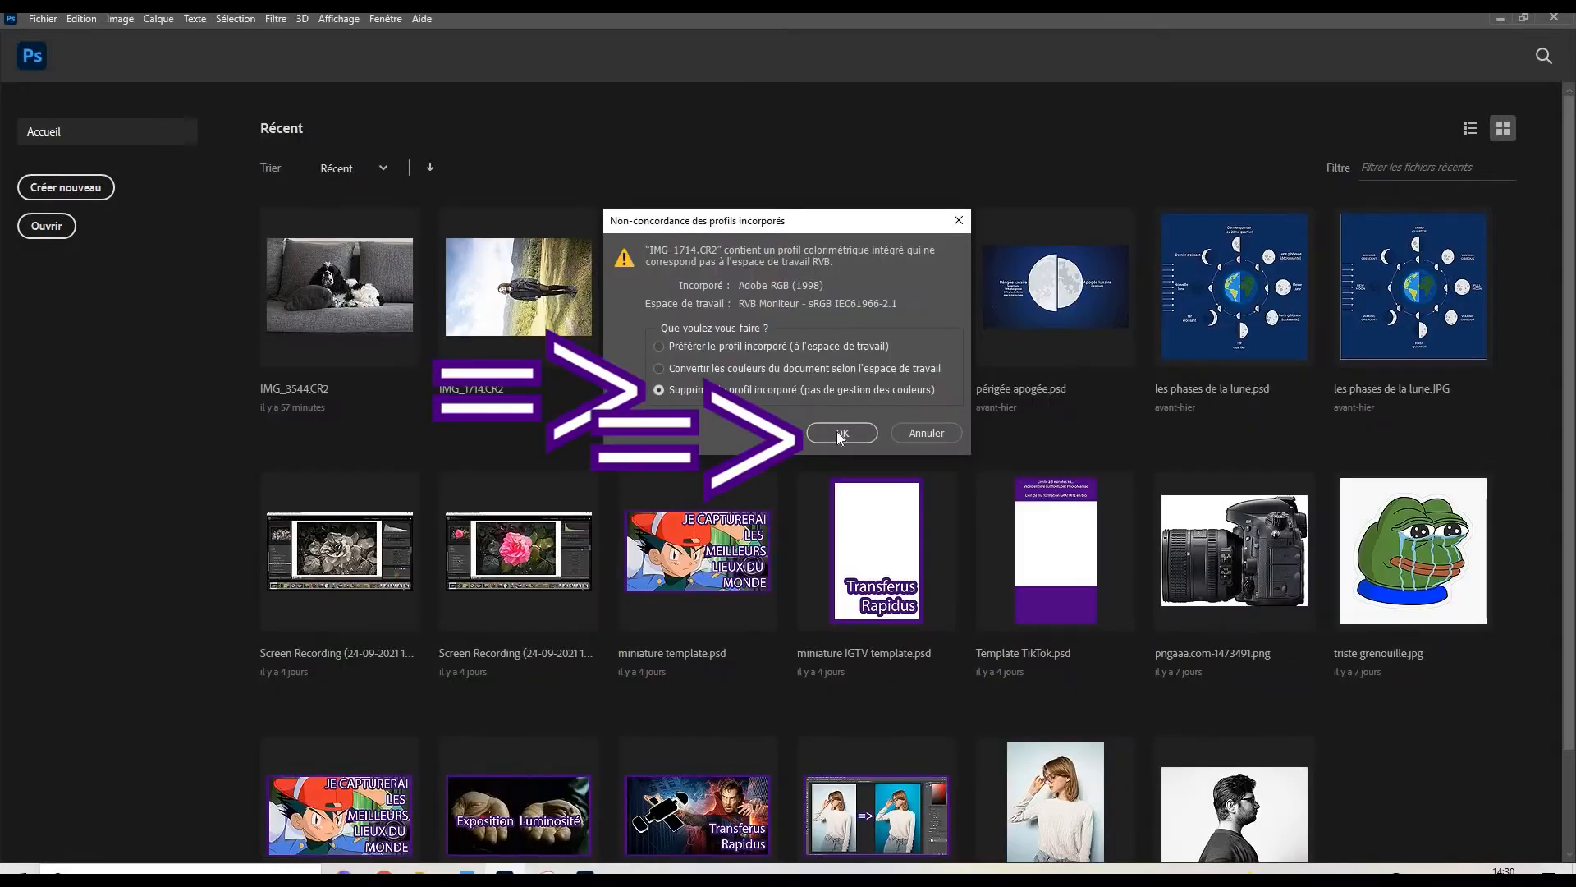
left_click(841, 434)
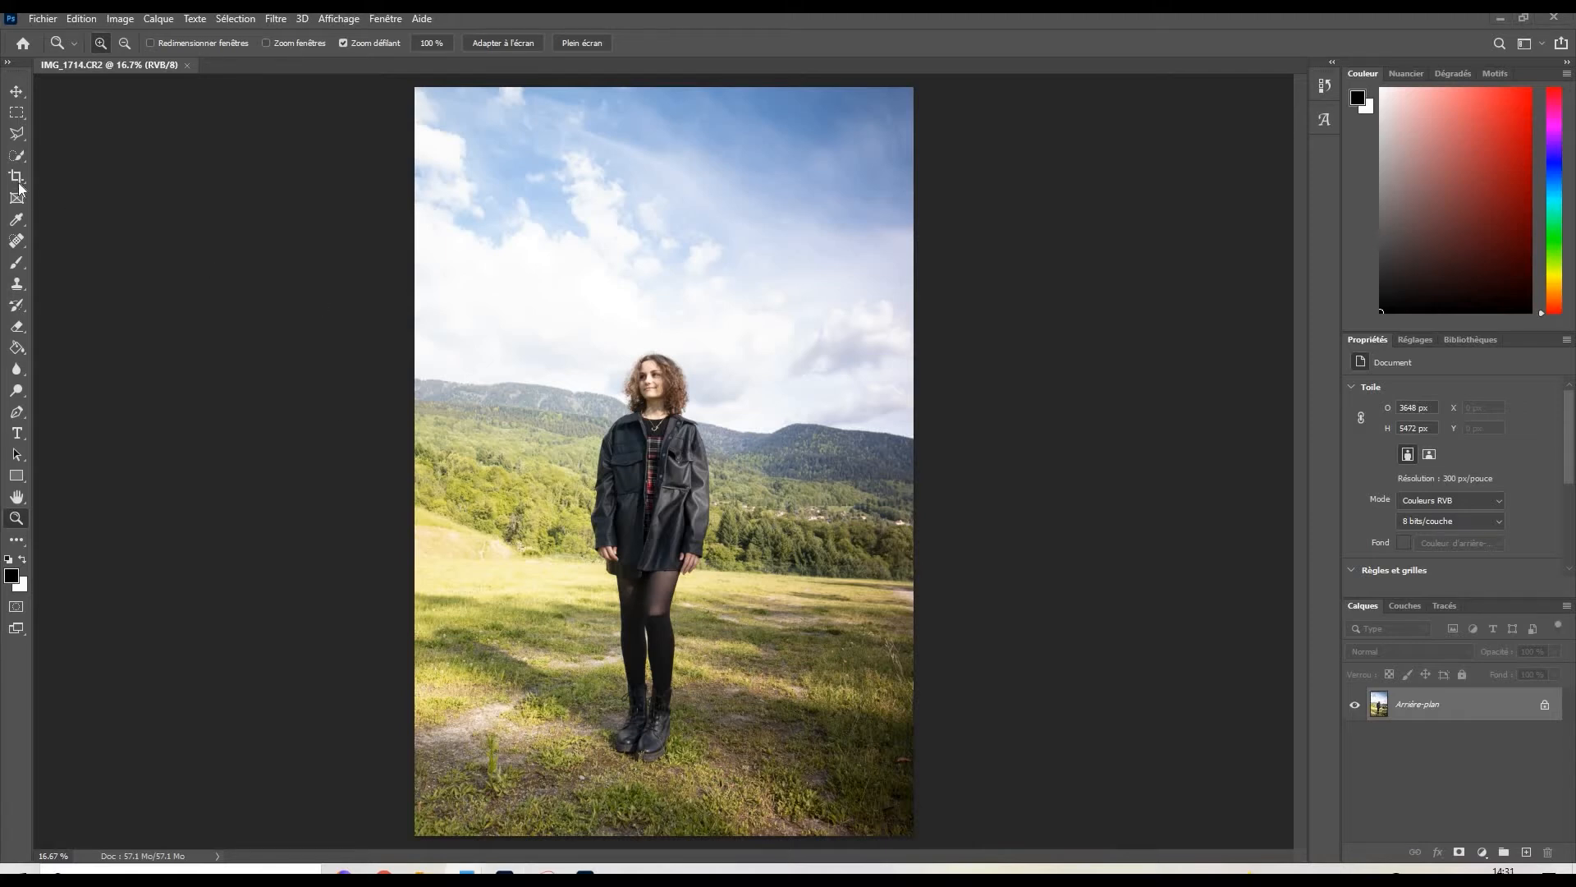
Step: Crop the photo at a 4:5 ratio around the woman, from above her head to her lower legs, about 2160 × 2700 px
key("c")
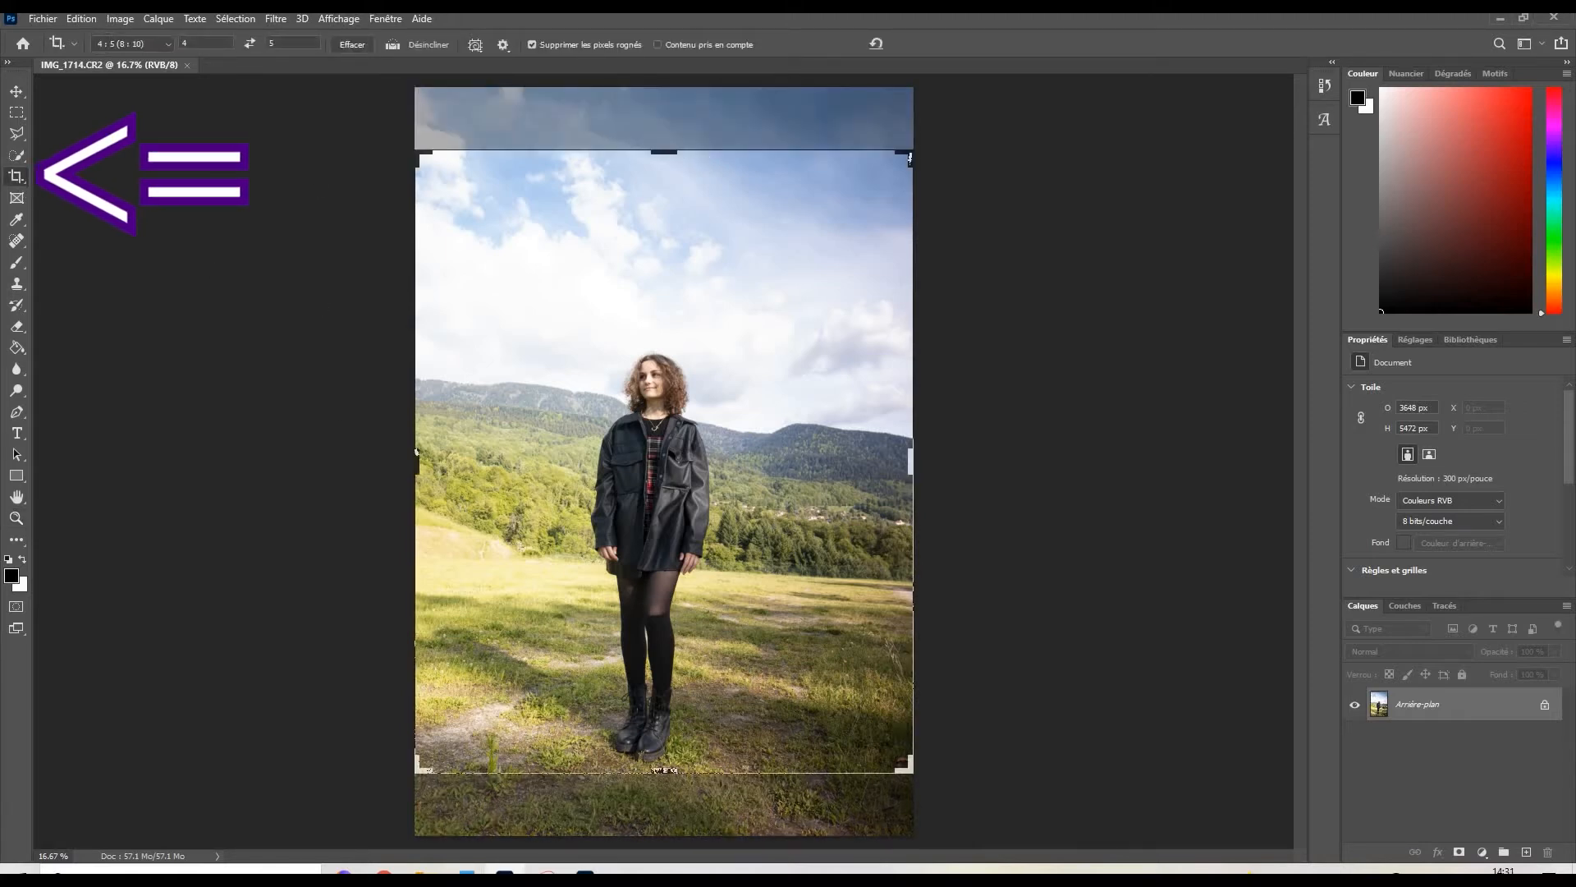
left_click_drag(195, 44, 175, 49)
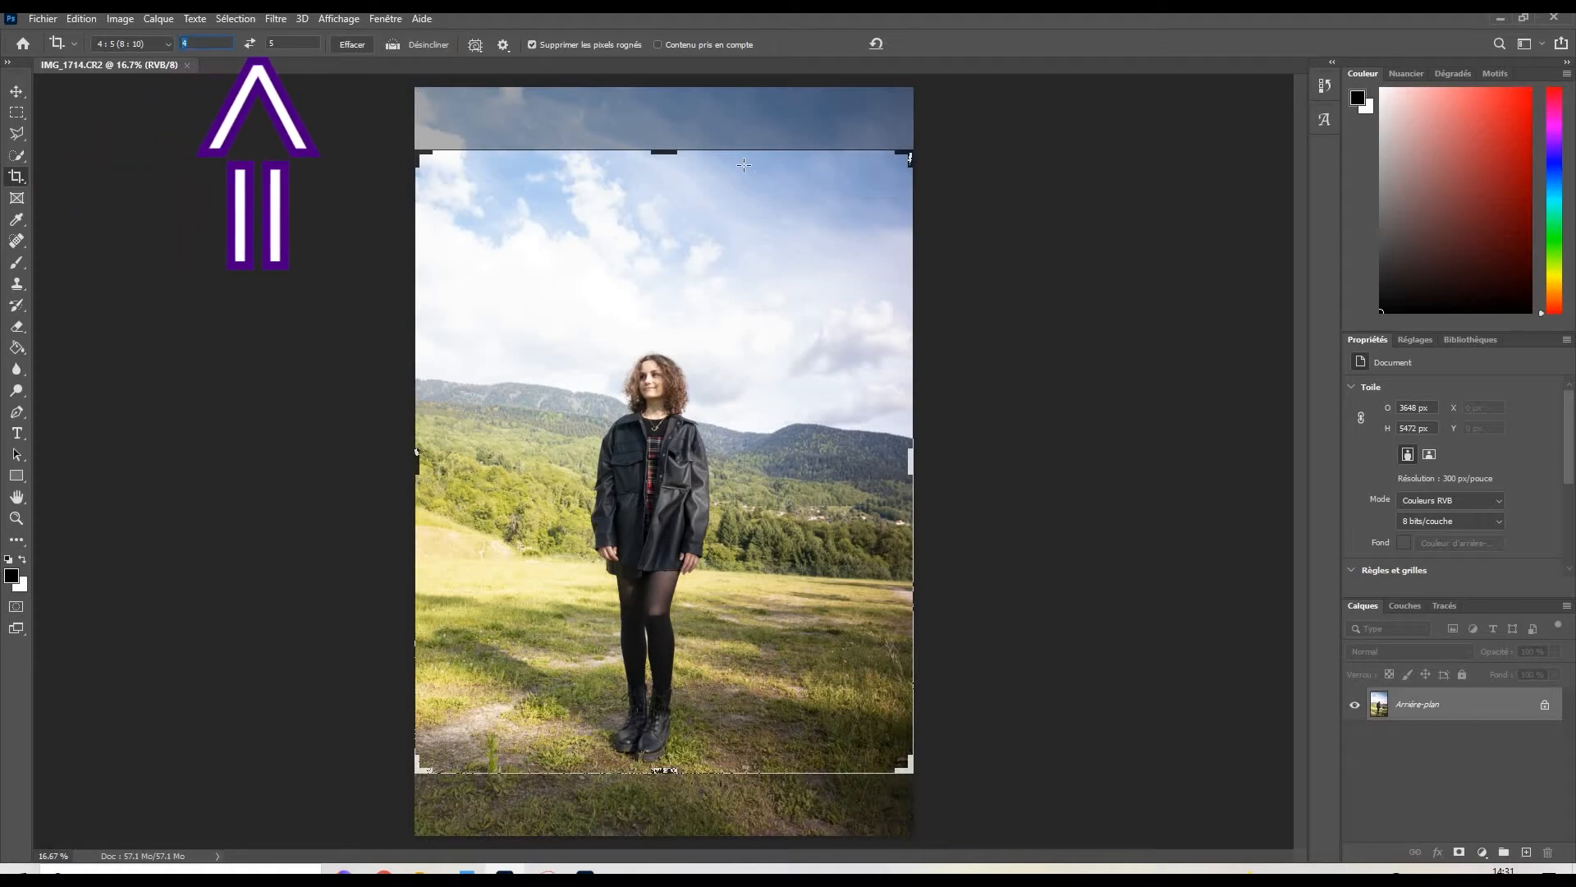
left_click_drag(655, 149, 675, 206)
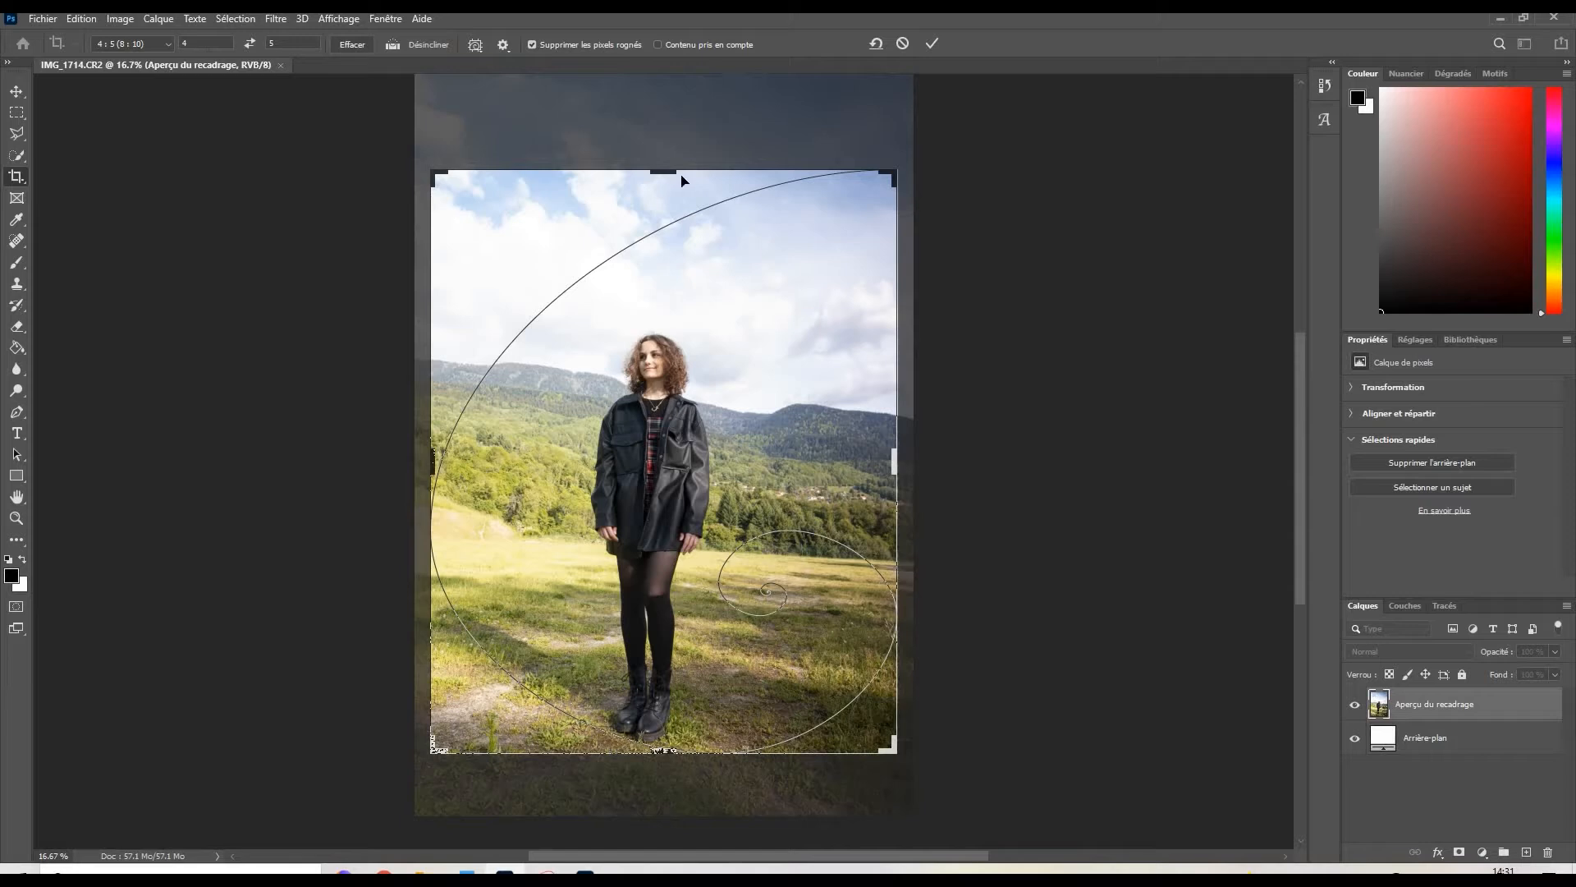
left_click_drag(667, 200, 667, 206)
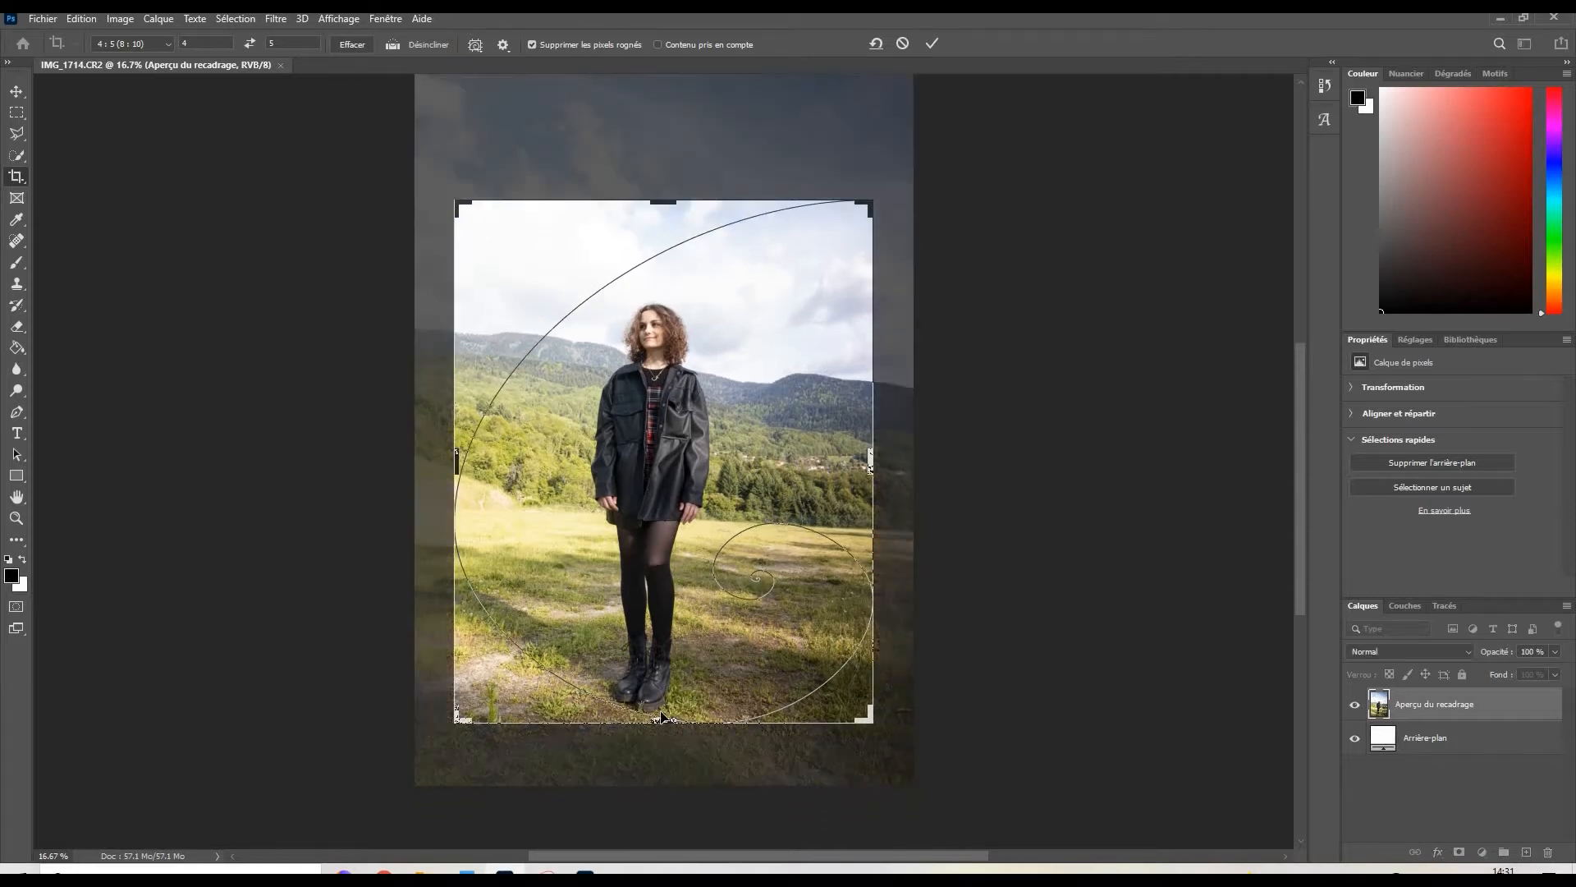
left_click_drag(659, 720, 661, 668)
left_click_drag(664, 575, 676, 589)
left_click_drag(655, 271, 654, 335)
left_click_drag(654, 438, 655, 413)
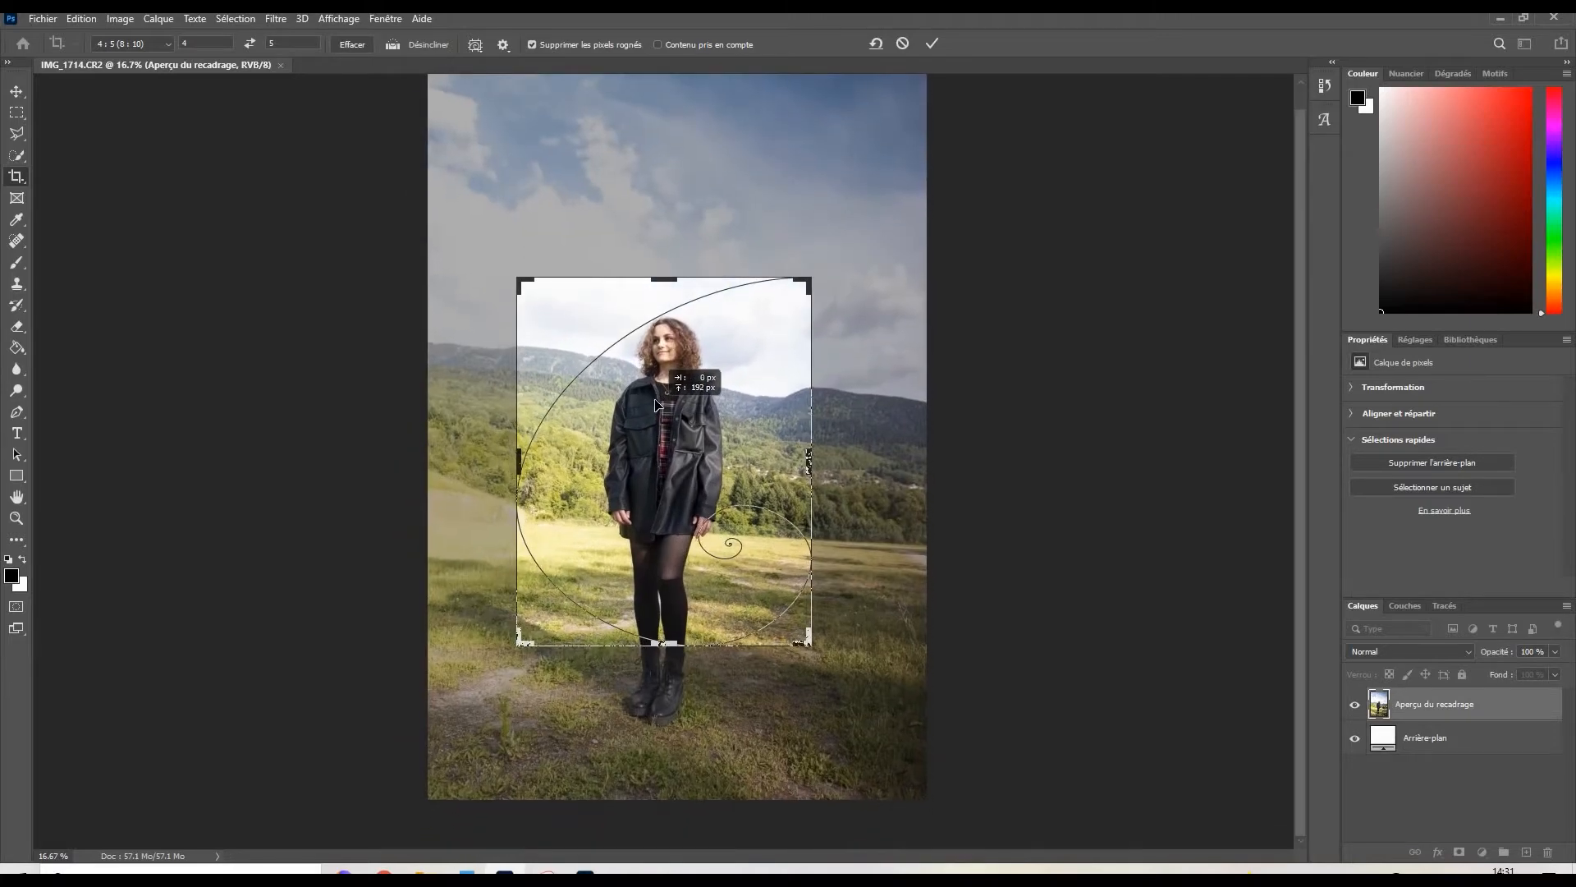
left_click(933, 44)
Step: Remove the small blemishes on the woman's forehead using the Spot Healing Brush at 14 px
key("z")
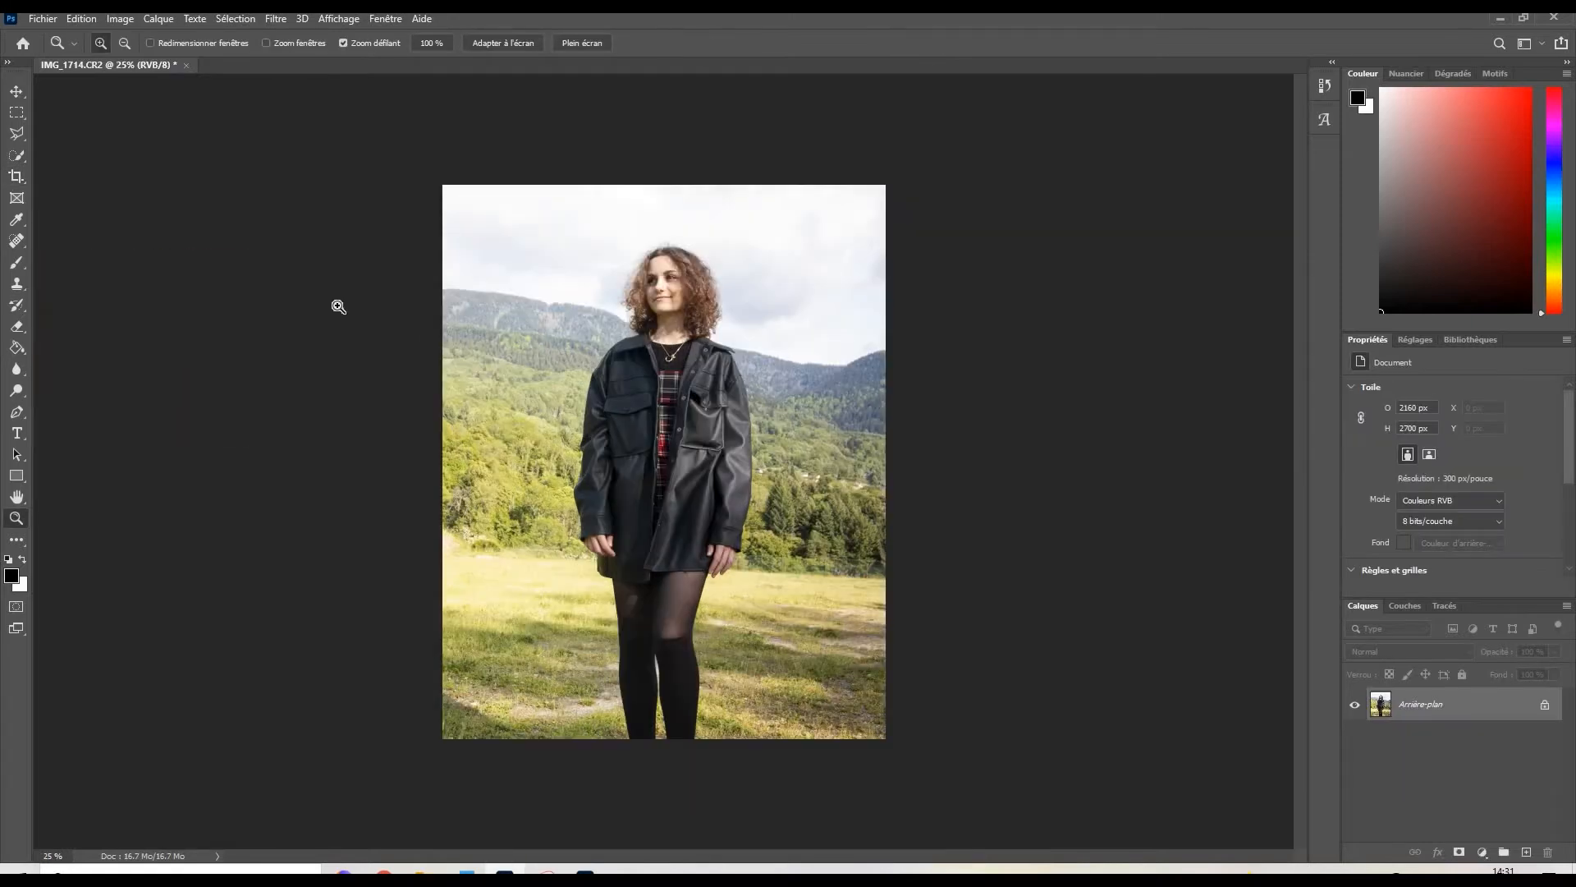
left_click(20, 245)
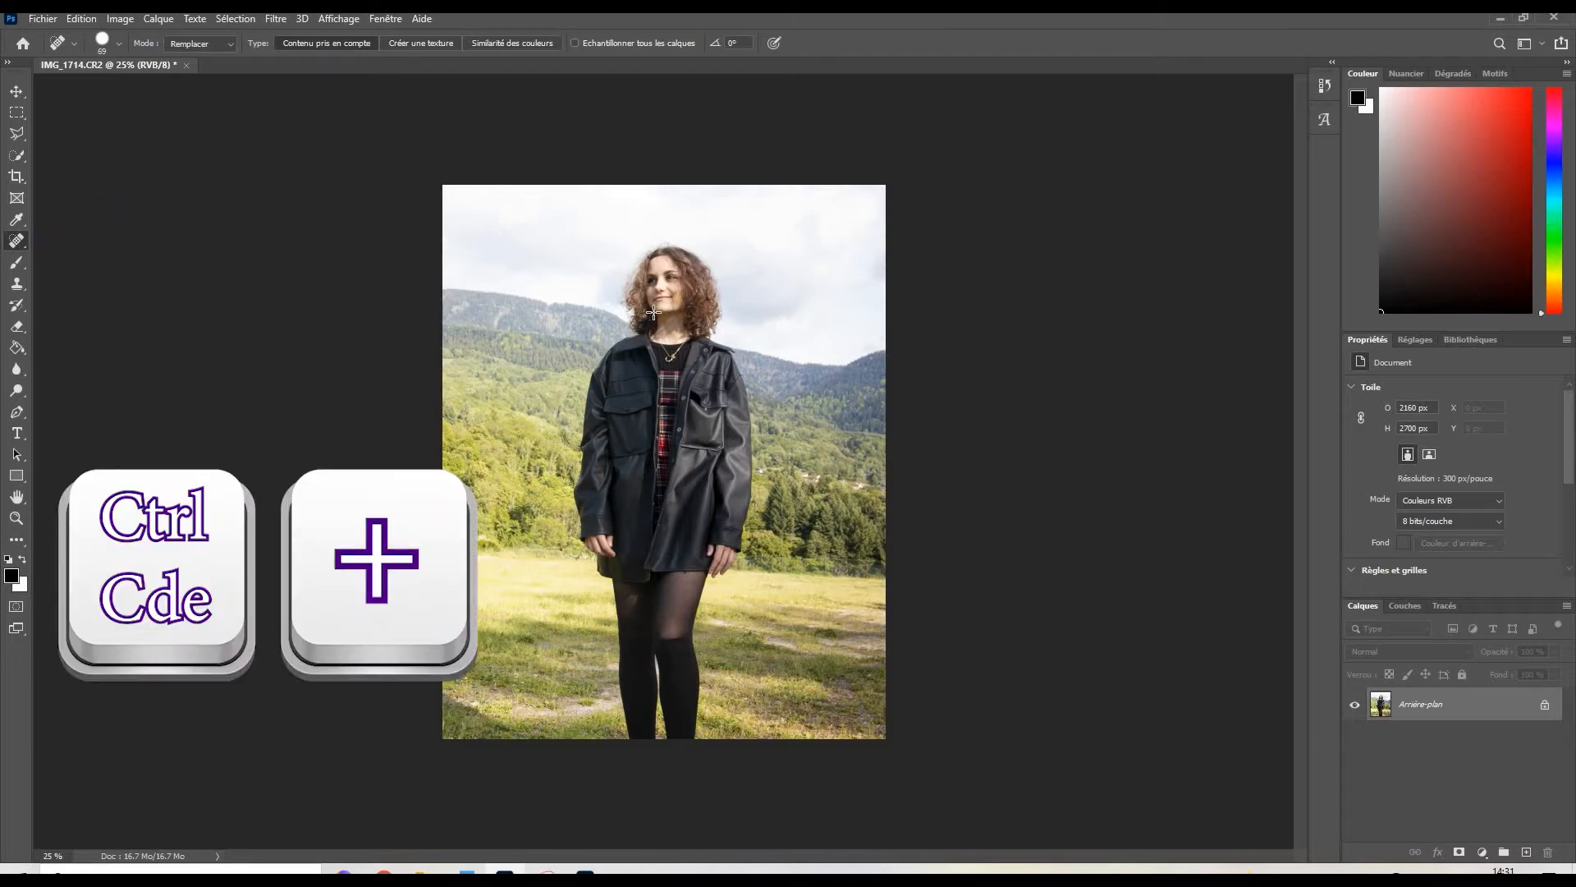
key("ctrl+plus")
key("ctrl+plus")
key("ctrl+plus")
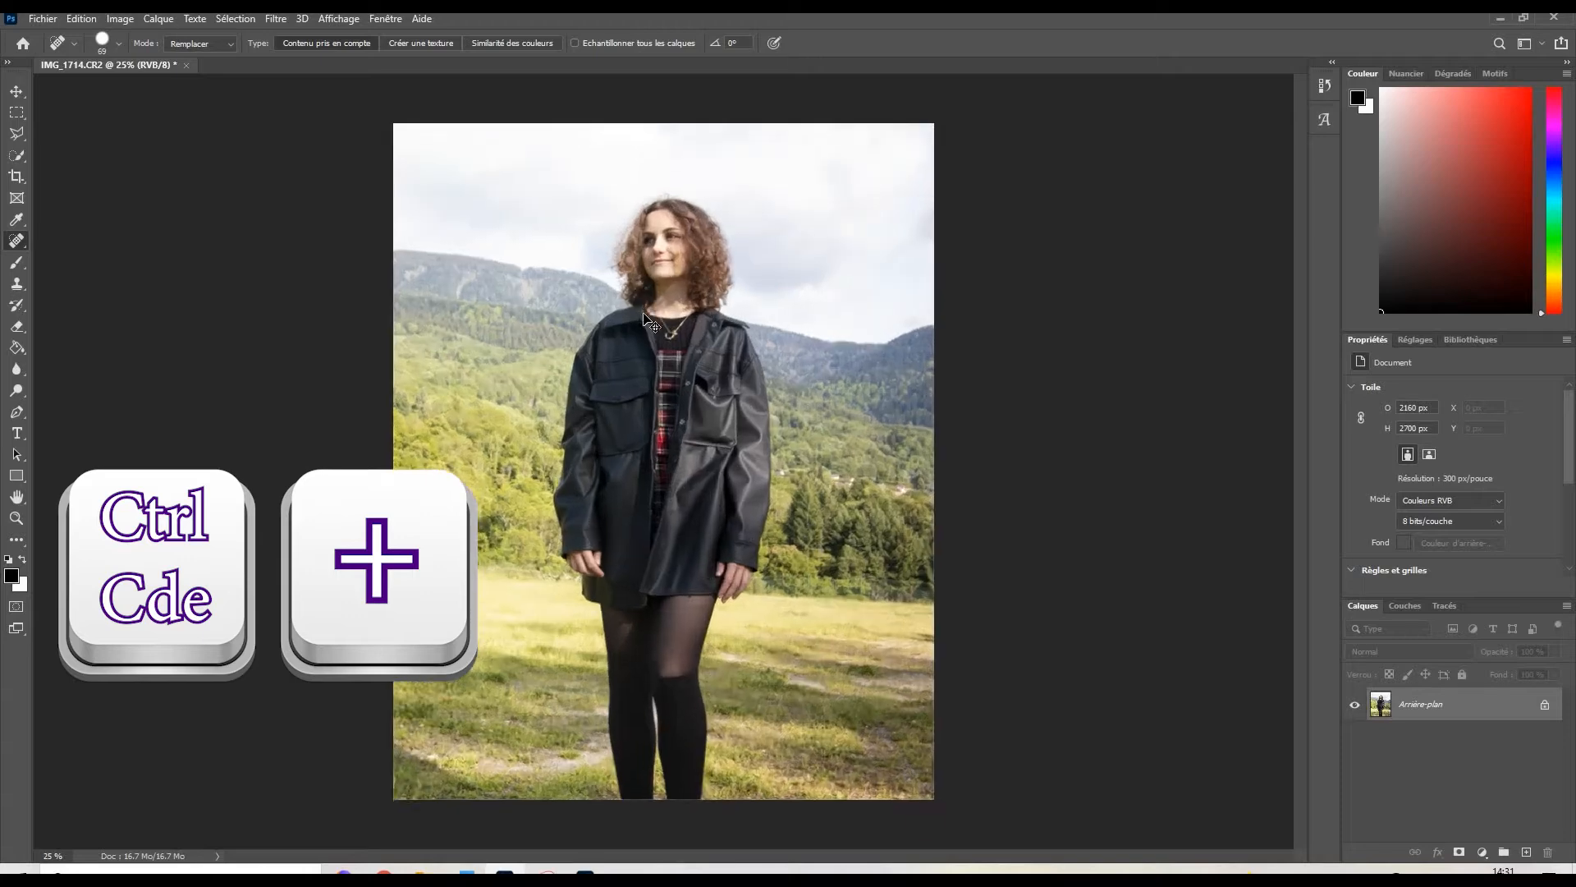
scroll(641, 320, "up", 5)
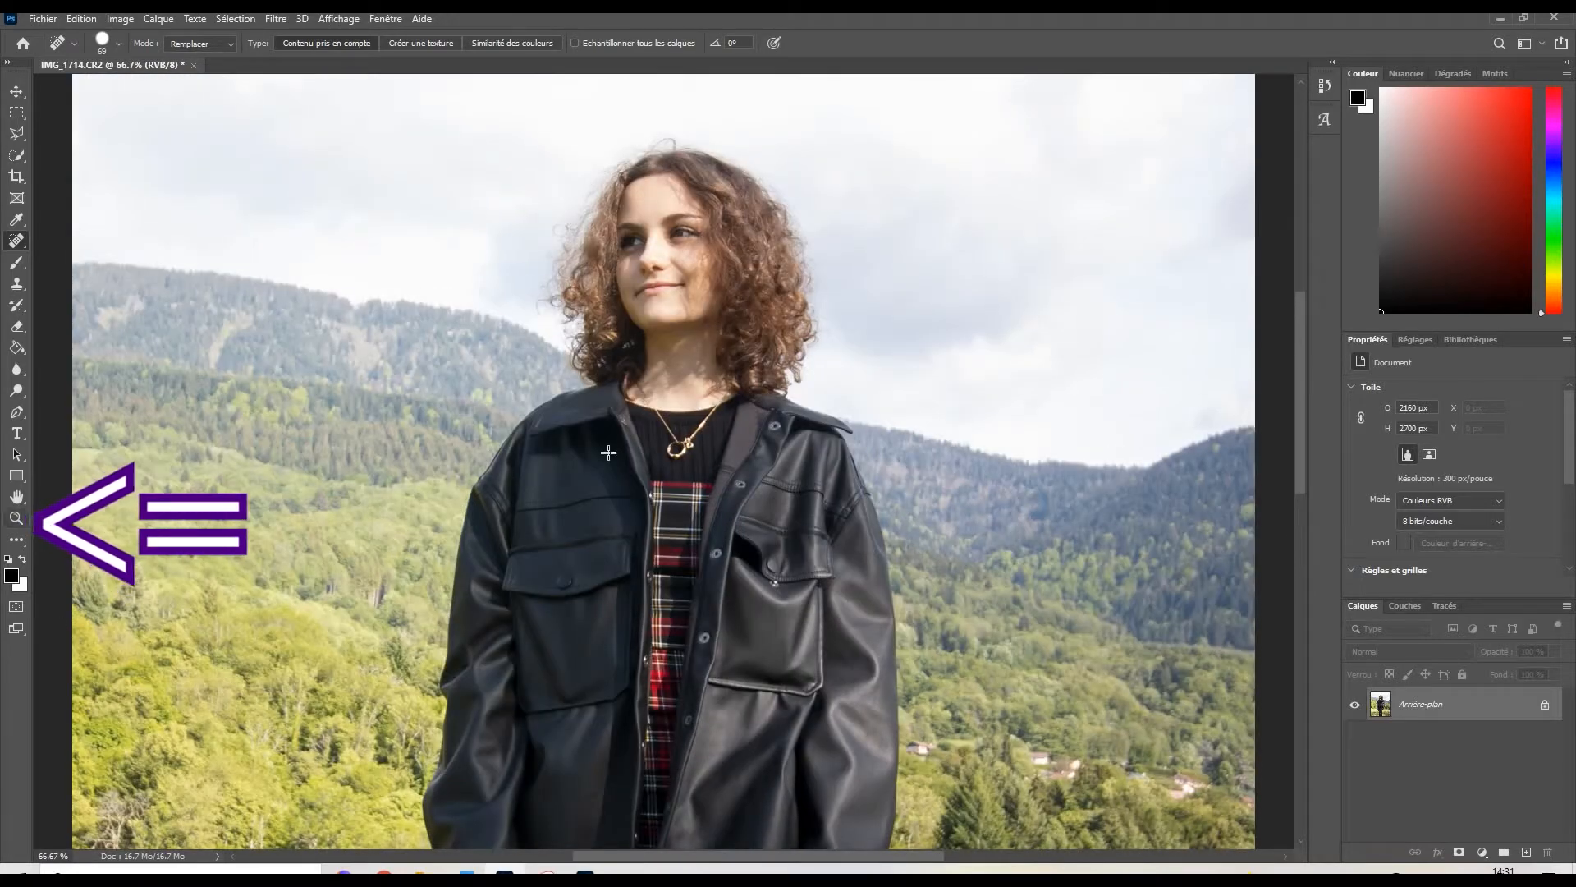
scroll(785, 395, "up", 3)
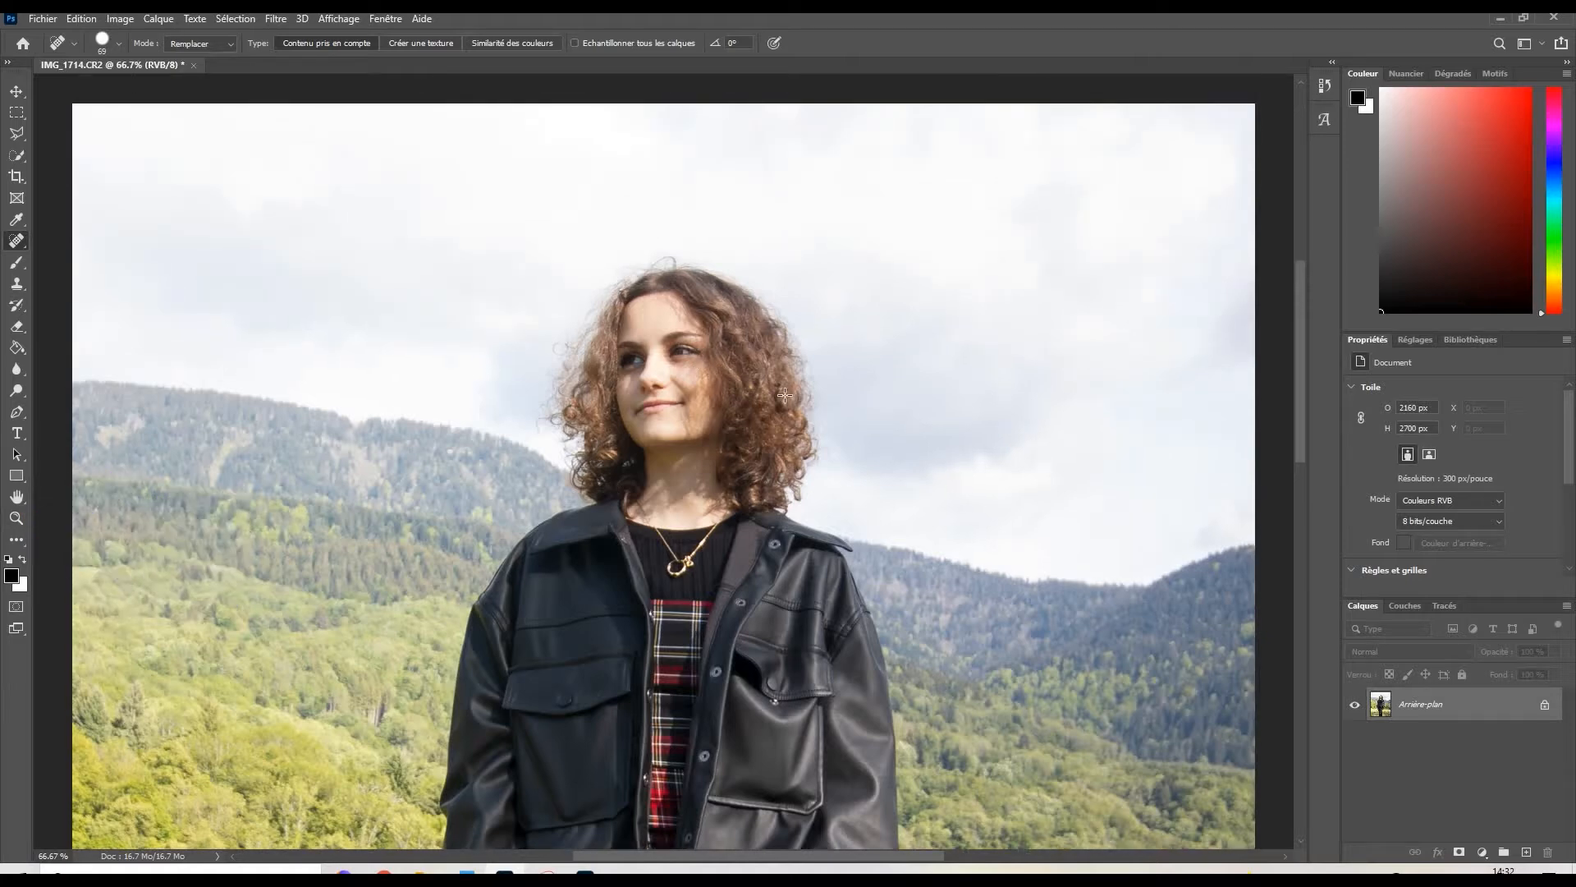
key("ctrl+plus")
key("ctrl+plus")
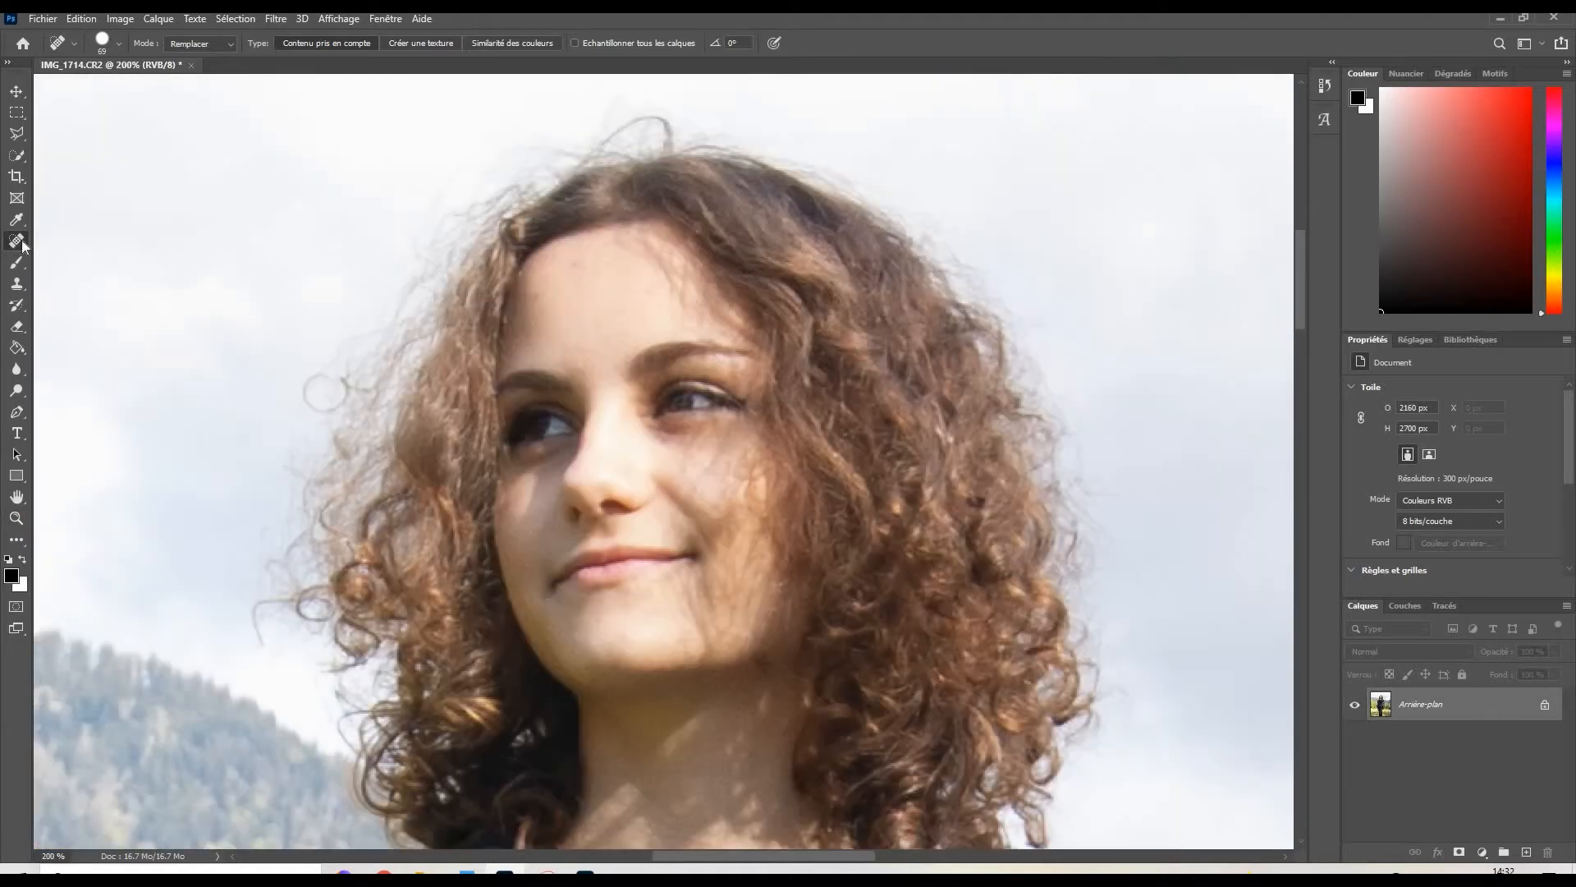
left_click_drag(23, 245, 63, 251)
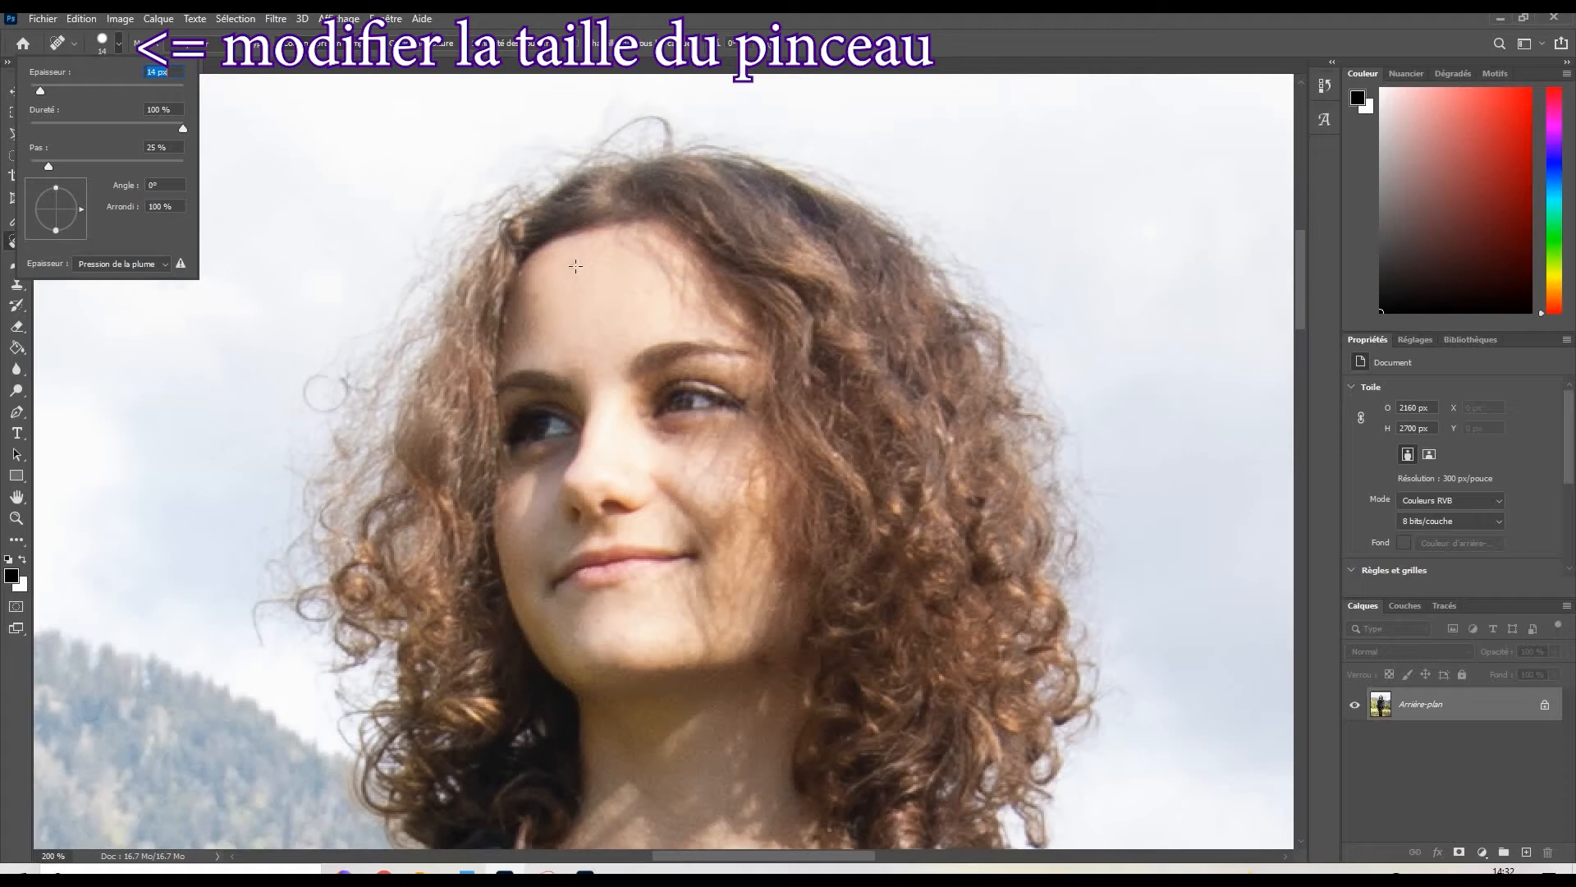
key("Return")
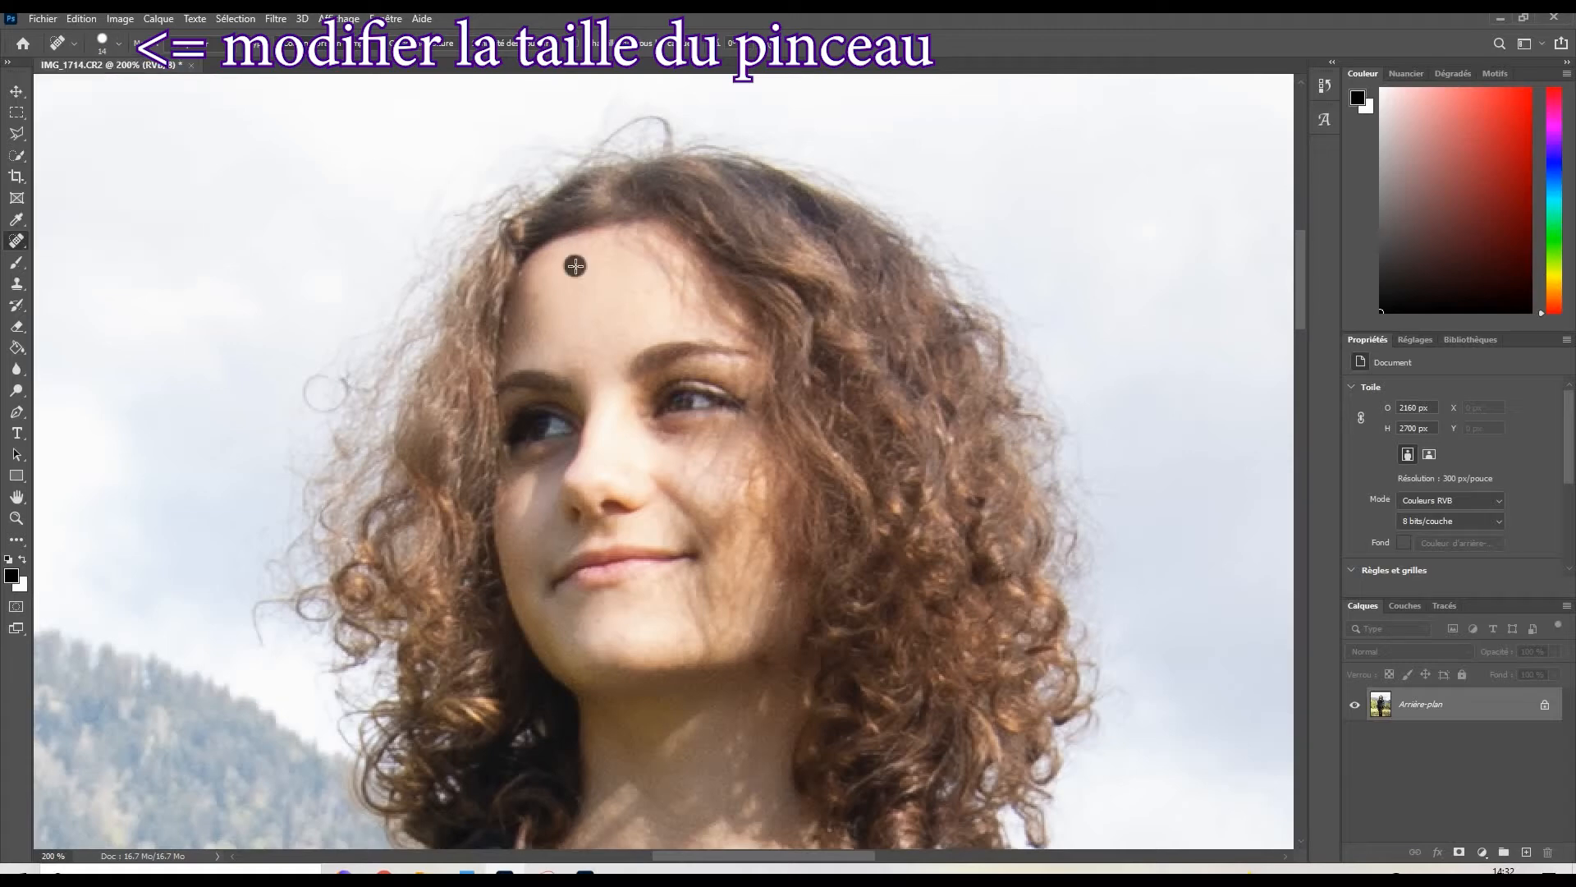
left_click(534, 296)
Step: Retouch the middle of the forehead and the skin near the hairline with a larger healing brush, and undo the last stroke
left_click(111, 46)
left_click(66, 85)
left_click(606, 288)
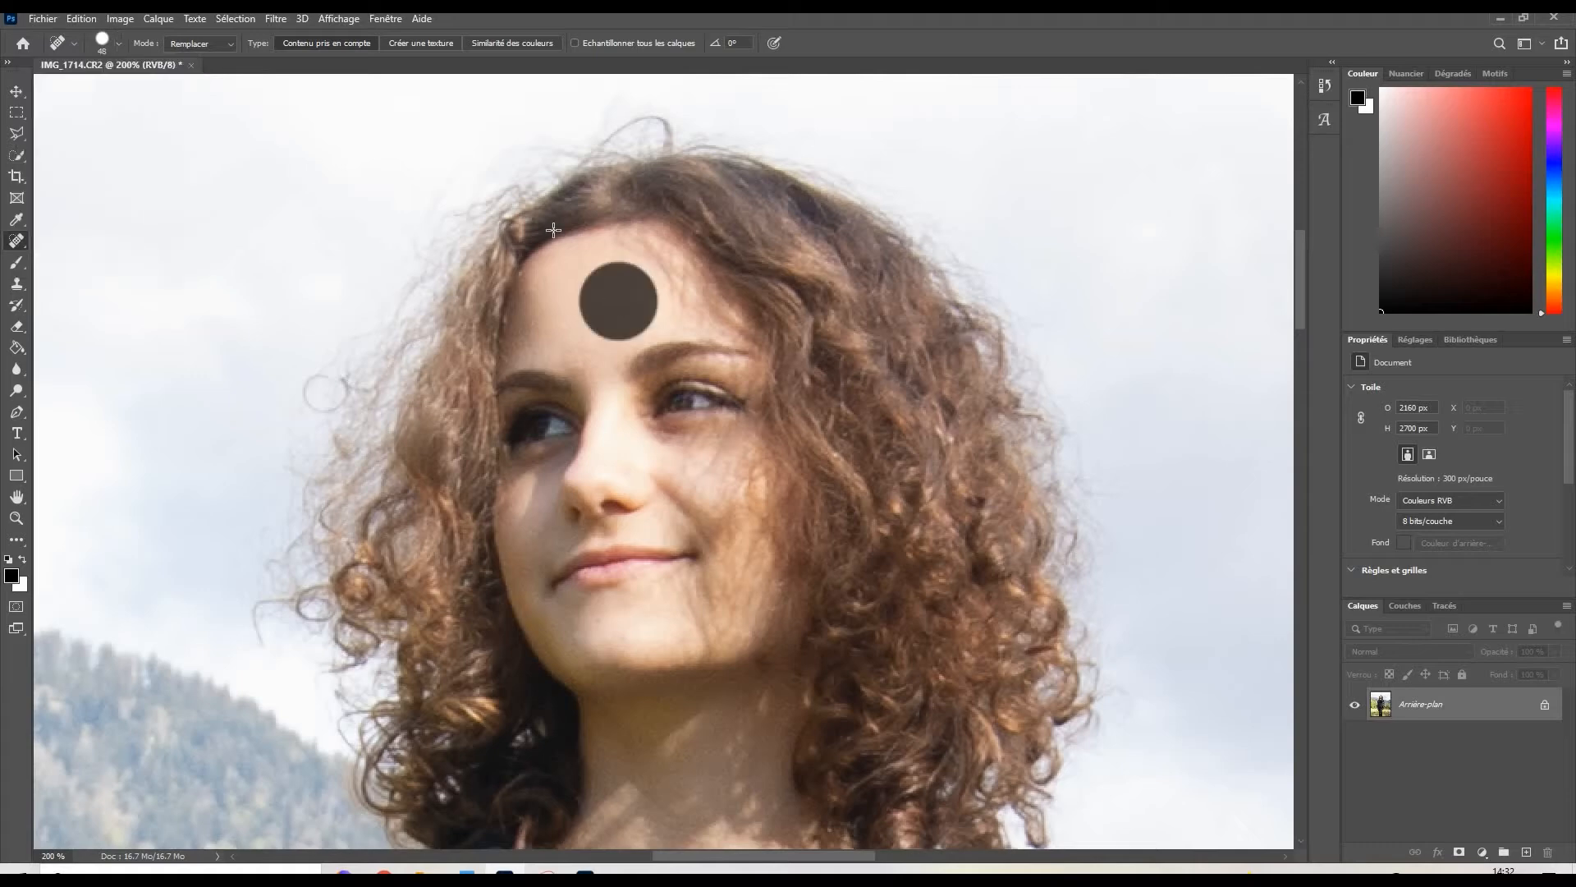
left_click(652, 298)
left_click(697, 302)
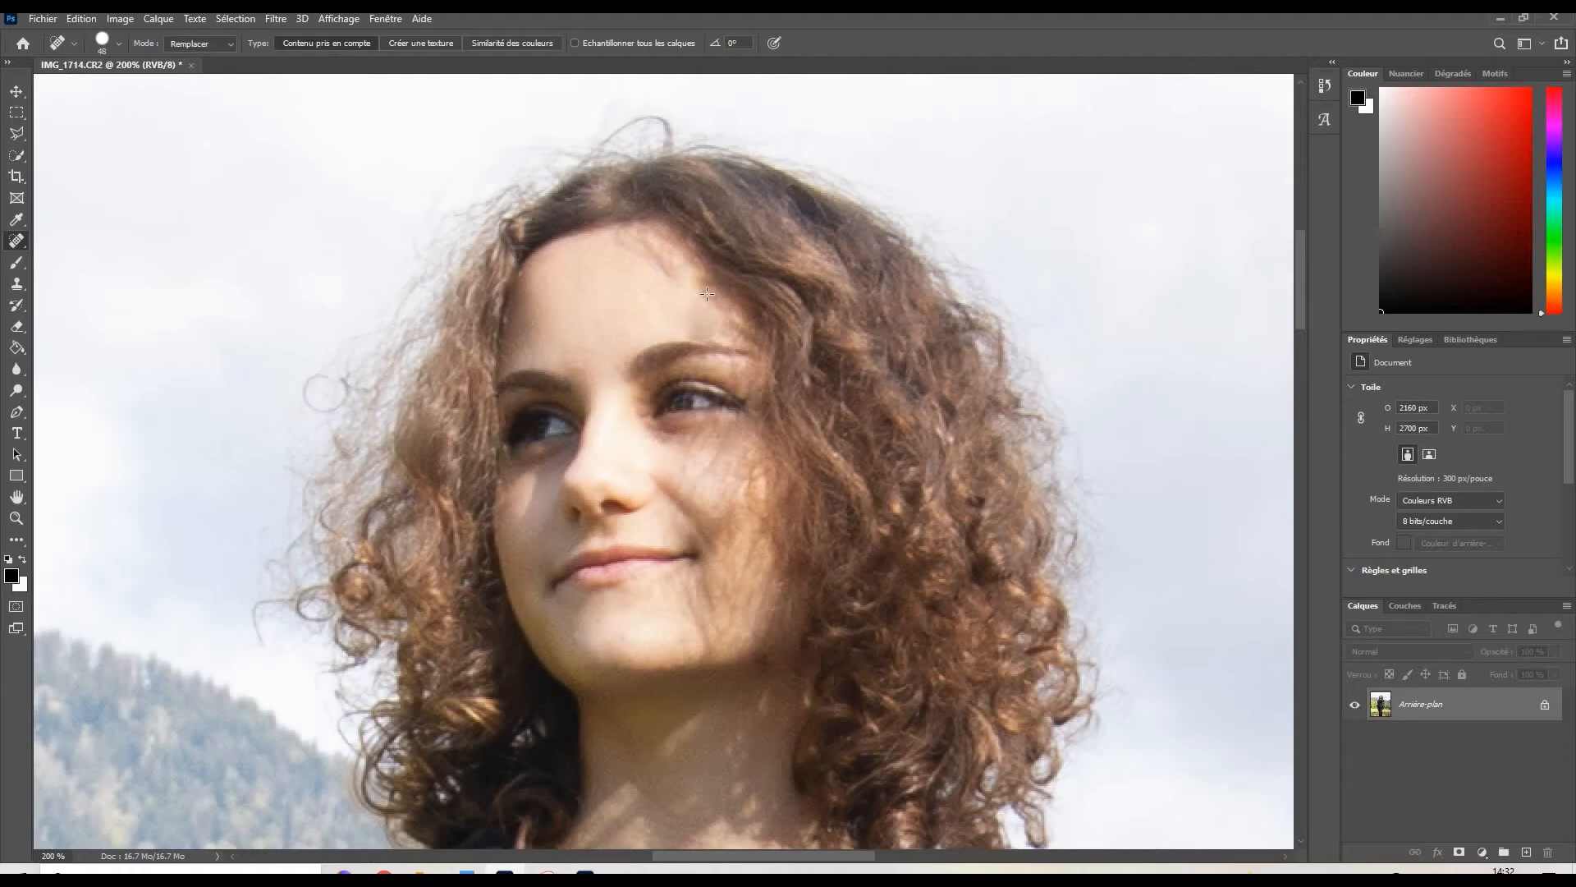
key("ctrl+z")
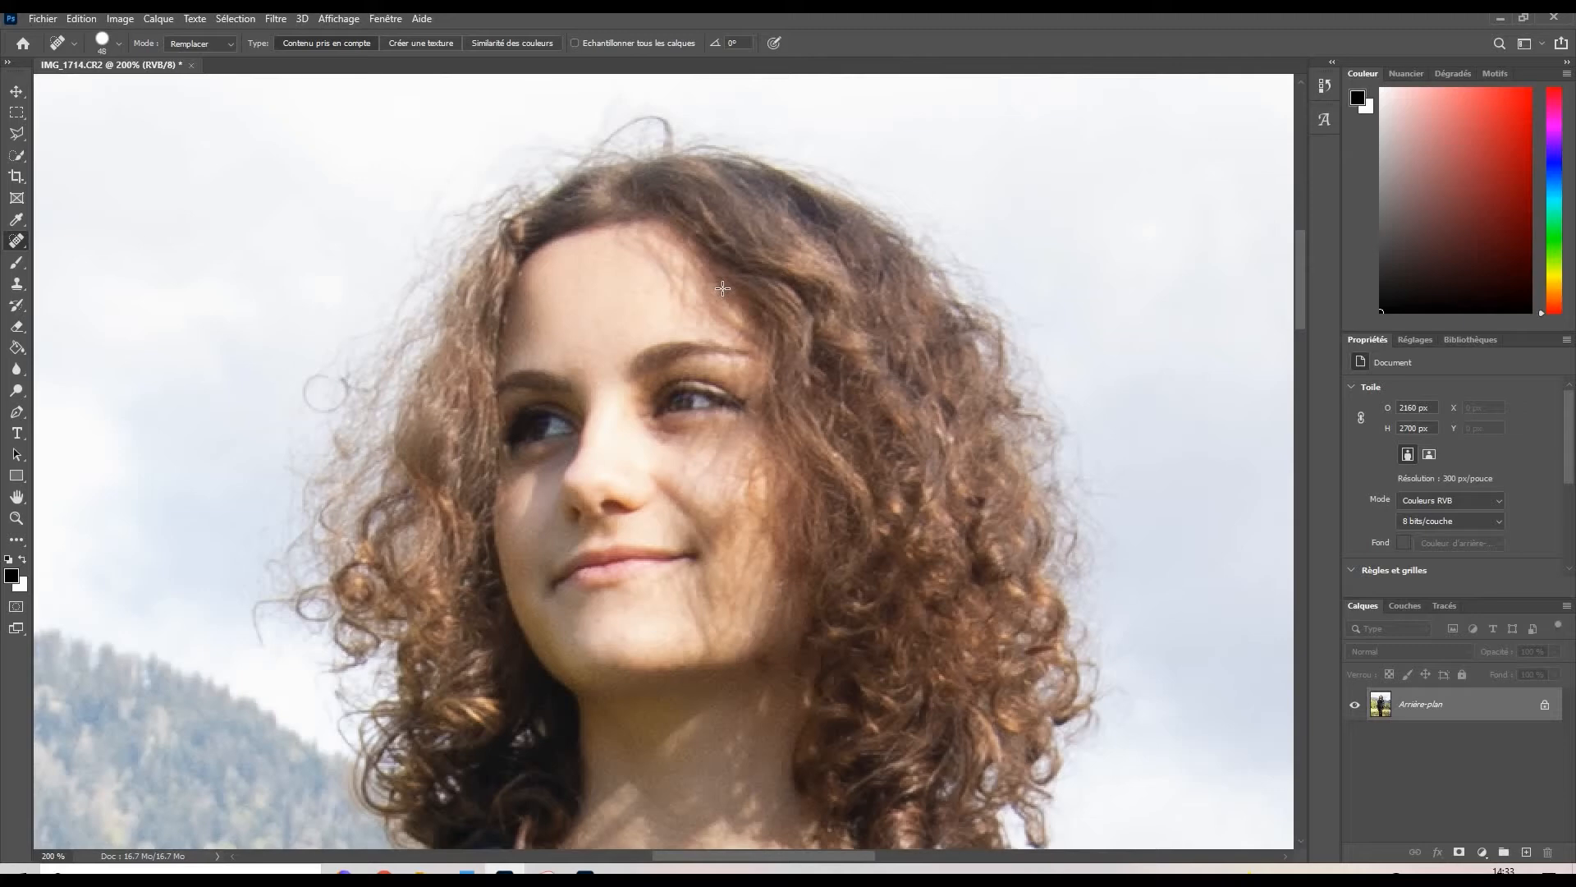
Step: Try cloning smooth skin over the forehead and the hair strands at the hairline with the Clone Stamp tool
key("s")
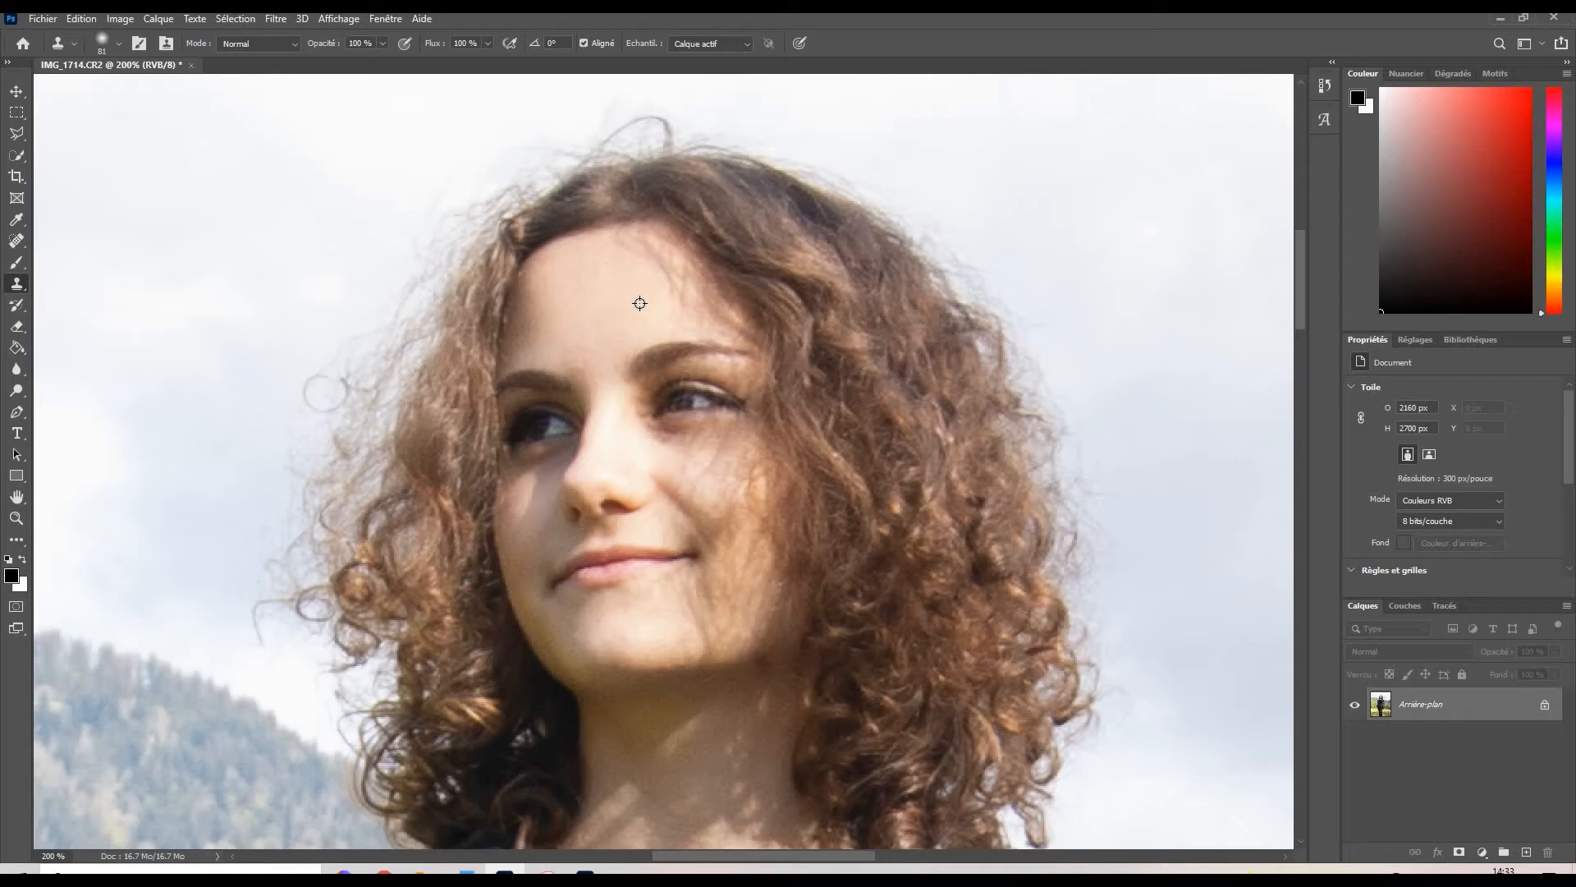
mouse_move(586, 285)
left_mouse_down()
mouse_move(568, 302)
mouse_move(560, 290)
left_mouse_up()
mouse_move(661, 275)
left_mouse_down()
mouse_move(637, 304)
mouse_move(659, 245)
left_mouse_up()
key("ctrl+z")
key("ctrl+z")
key("ctrl+z")
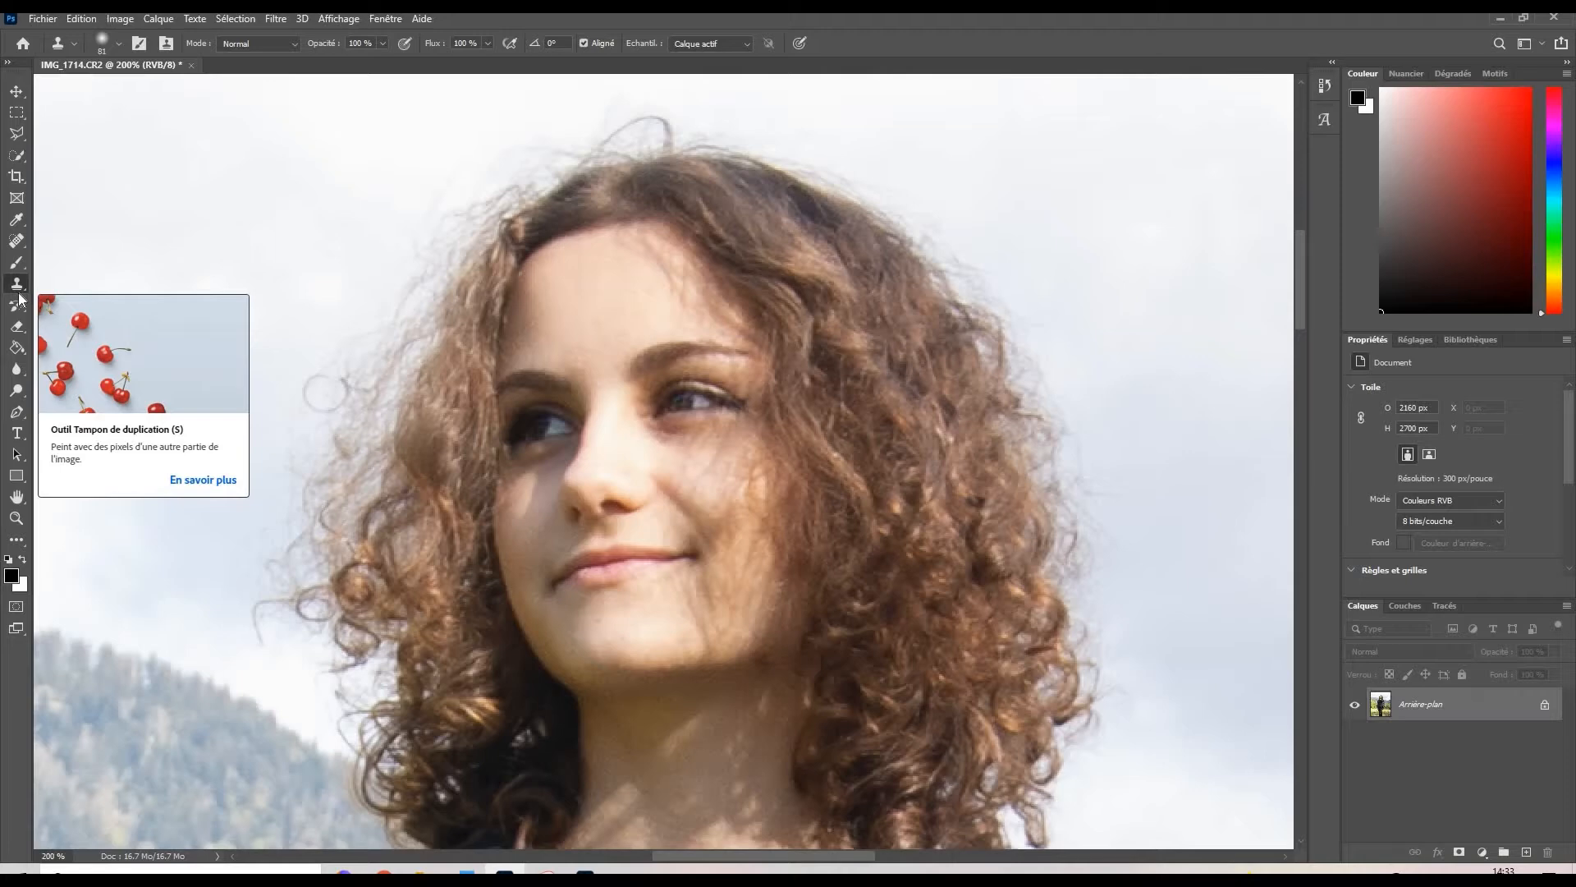
Step: Create a new empty layer above the background photo
left_click(16, 518)
left_click(516, 541, "alt")
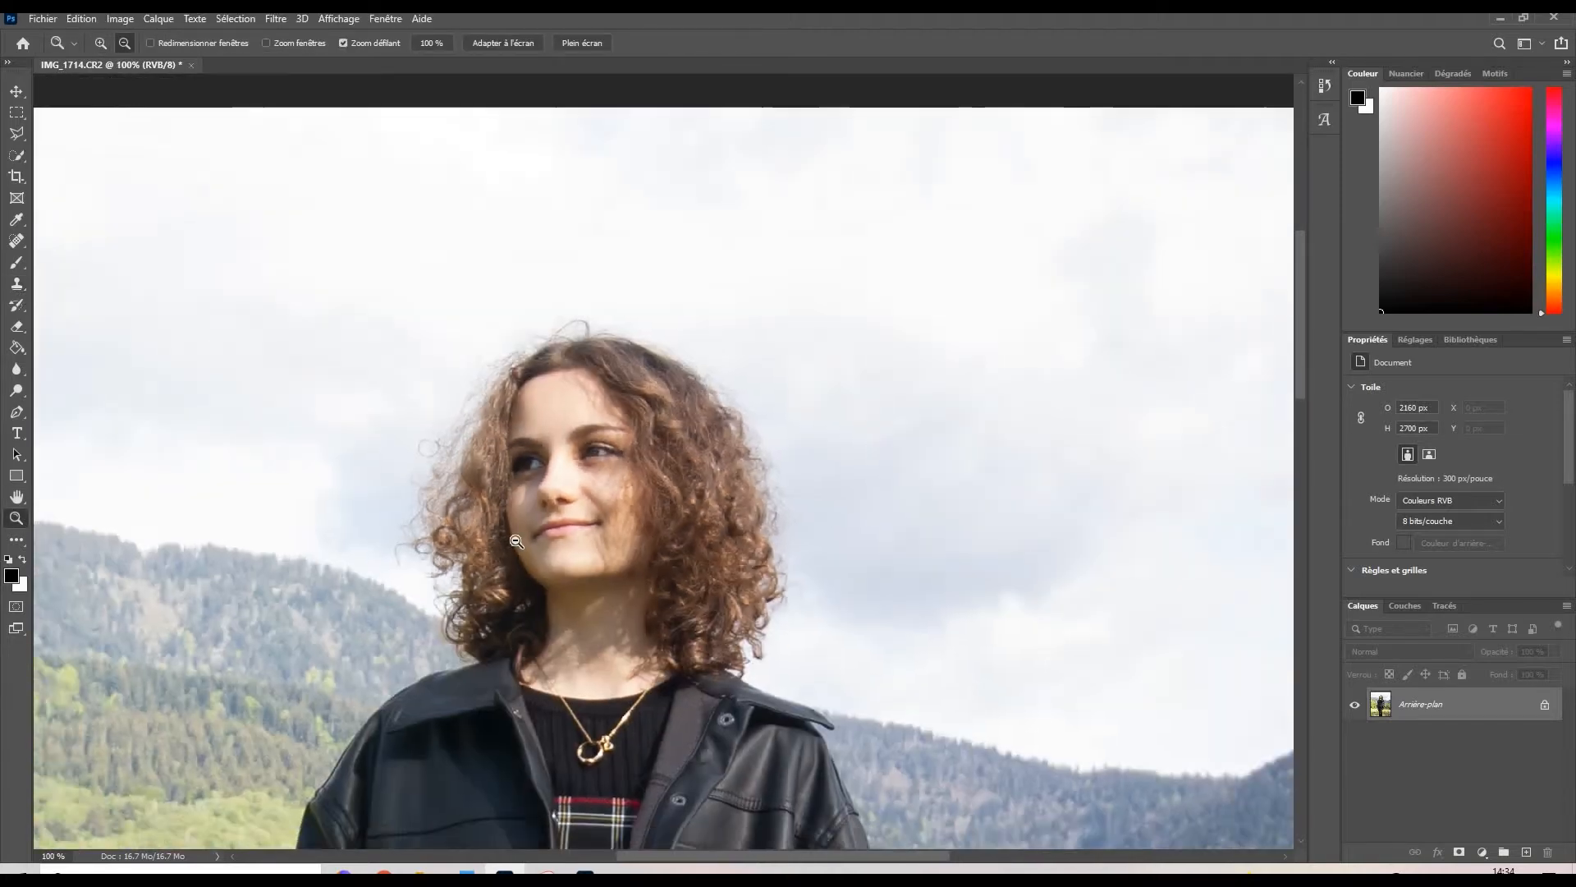
left_click(516, 541, "alt")
left_click(502, 605, "alt")
left_click(505, 605, "alt")
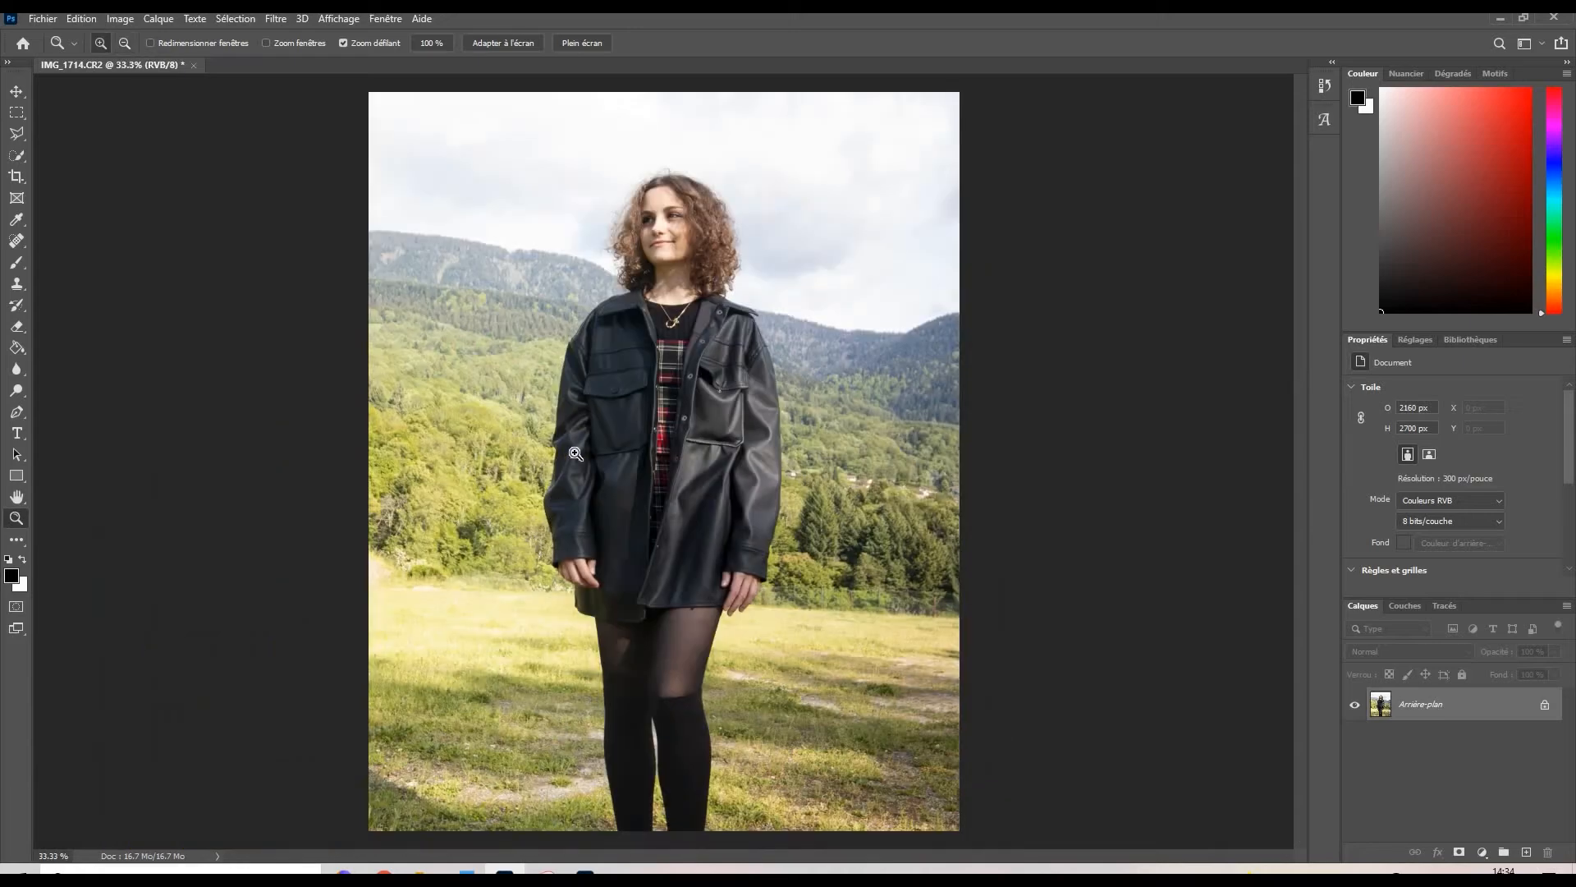
left_click(621, 387)
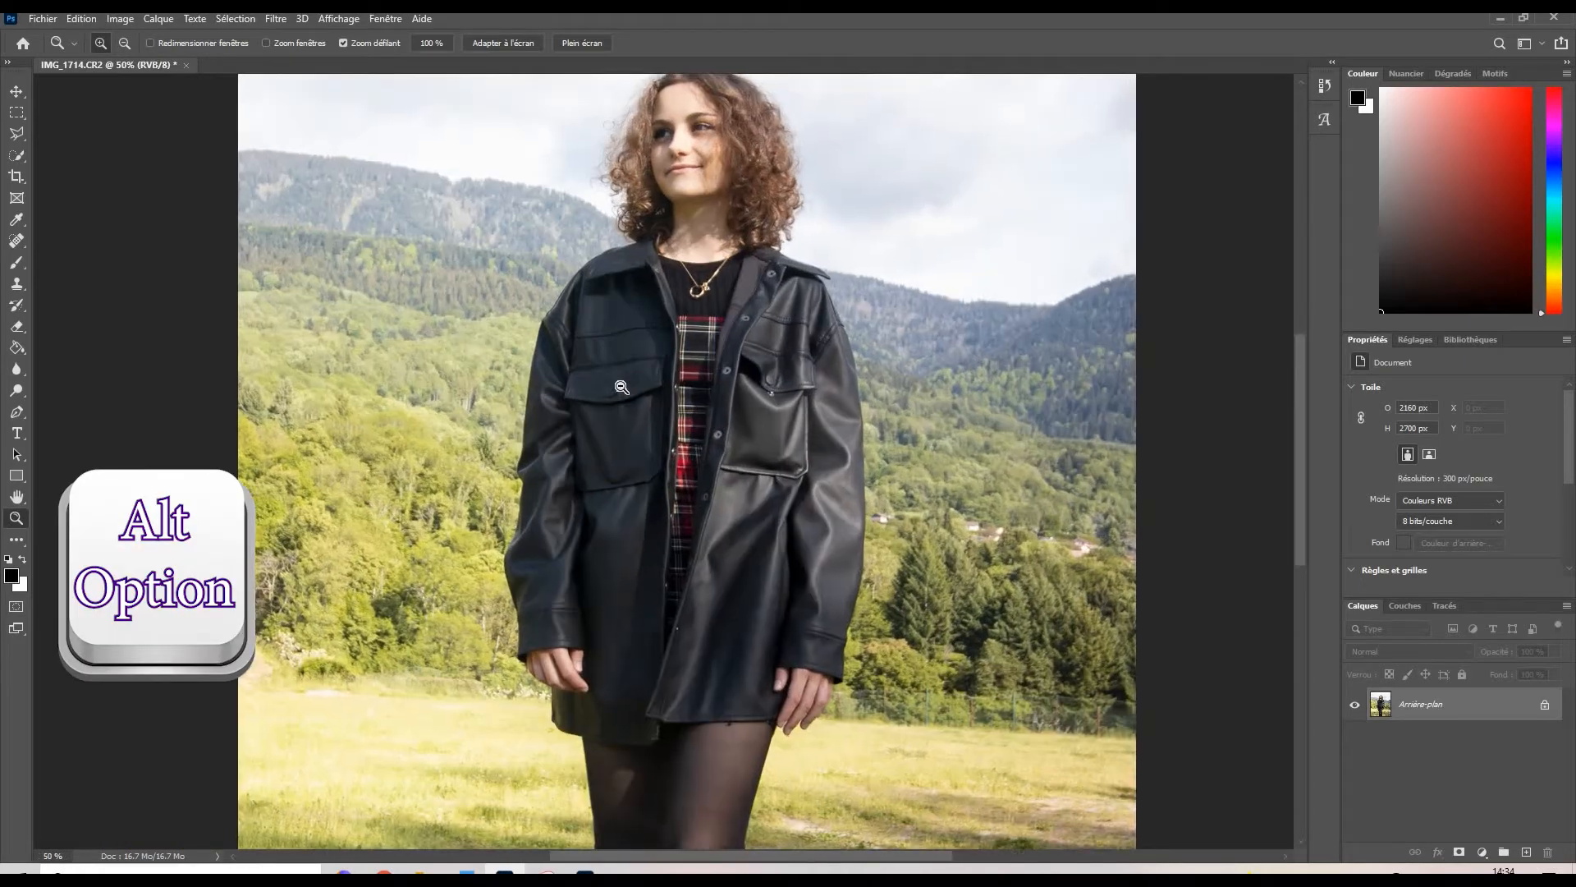
key("alt")
left_click(622, 386, "alt")
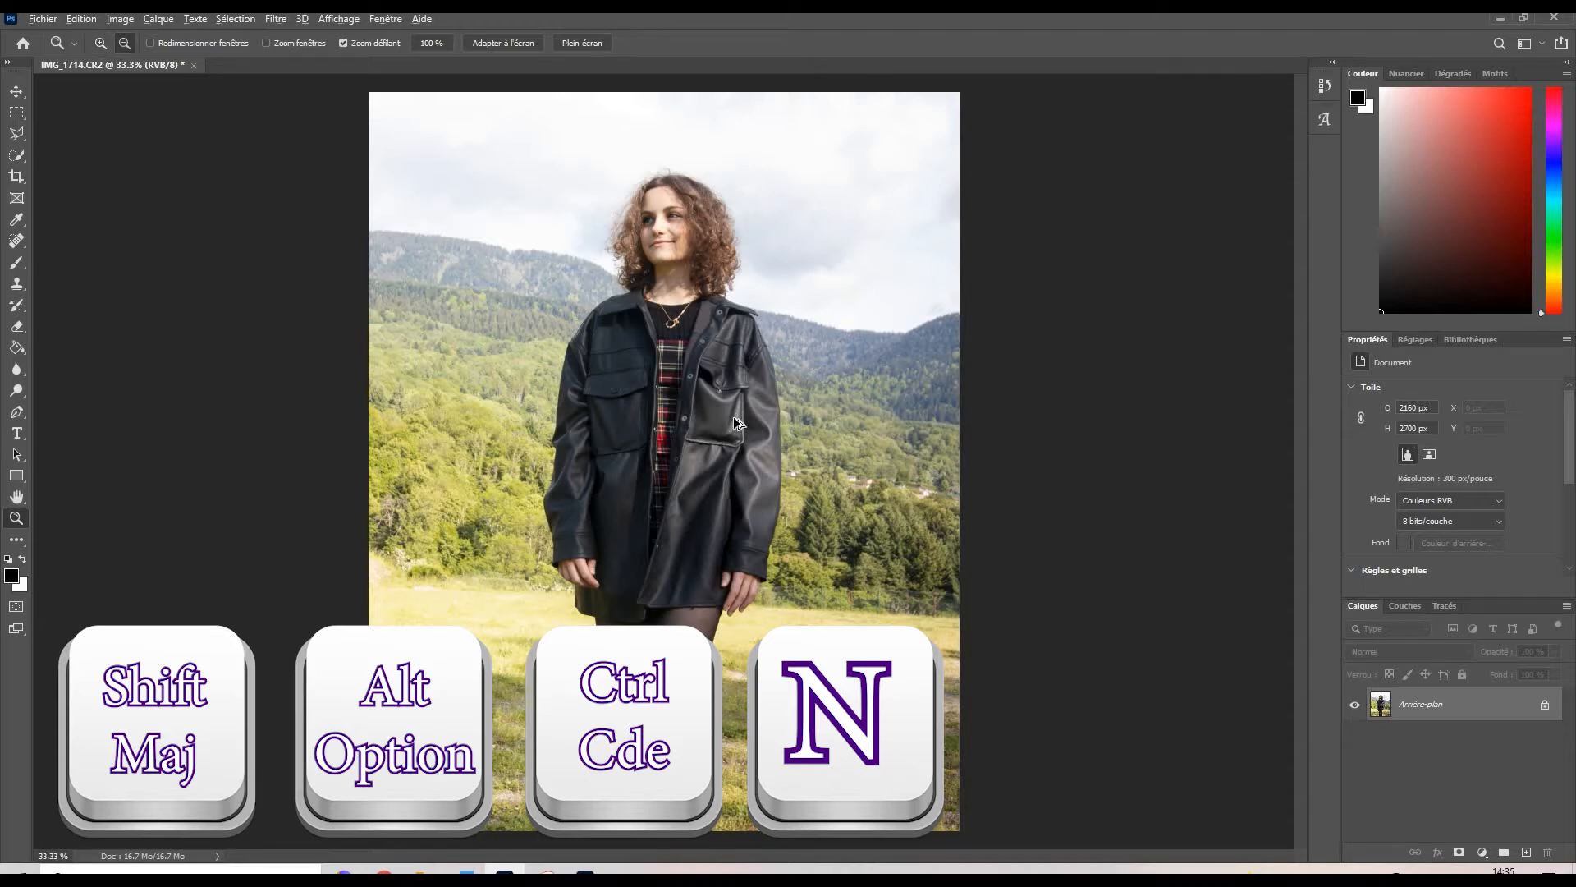
key("ctrl+shift+alt+n")
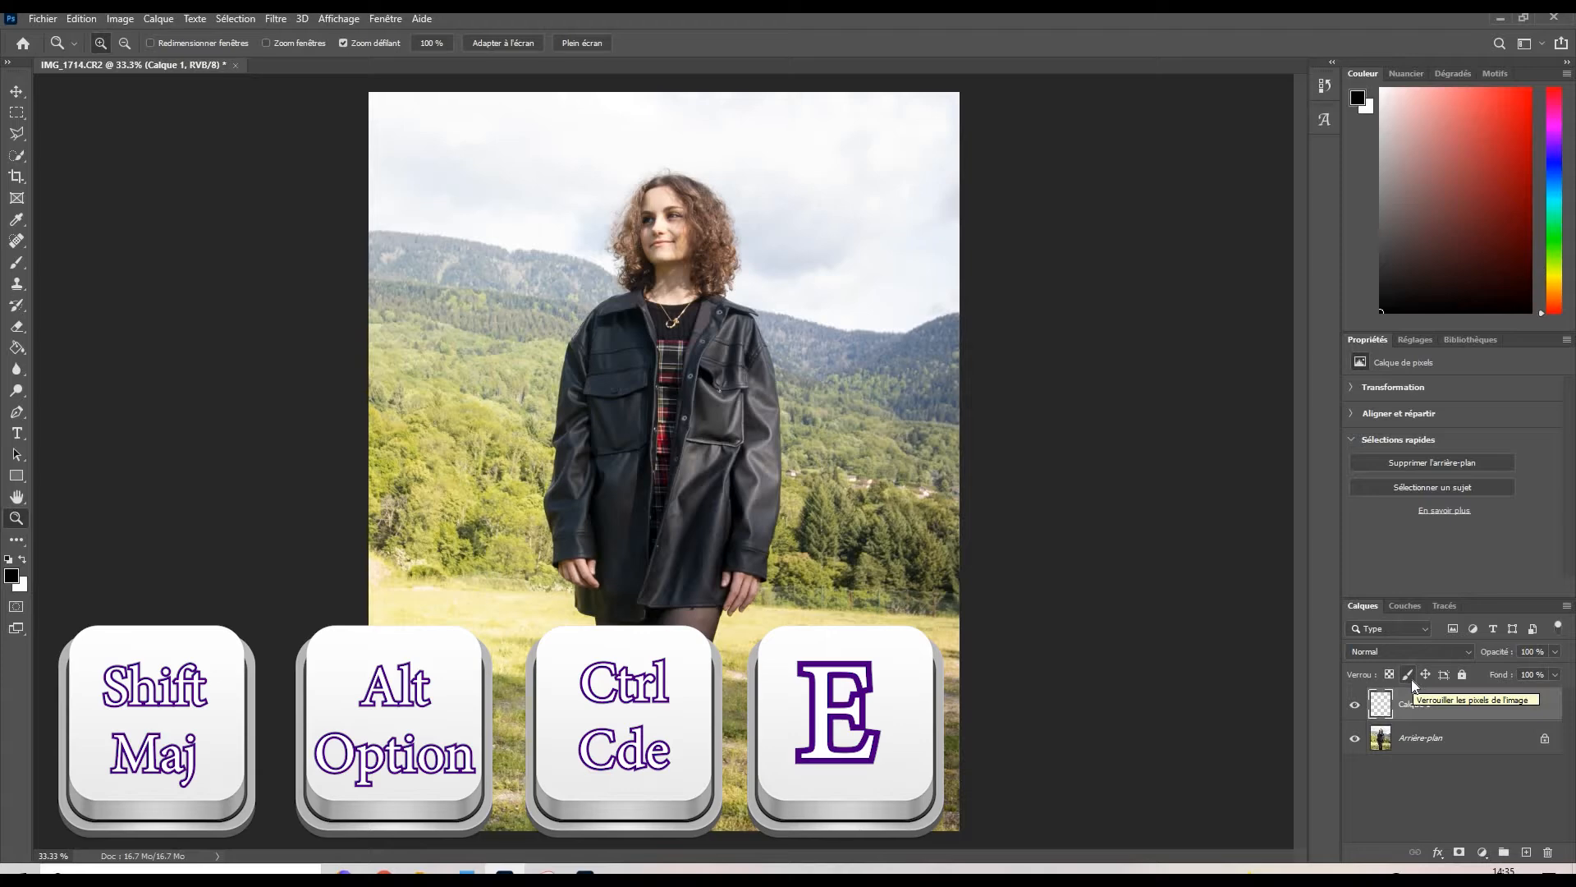
Step: Stamp all visible content onto the empty Calque 1 layer and apply a Flou gaussien with a 5-pixel radius
key("ctrl+shift+alt+e")
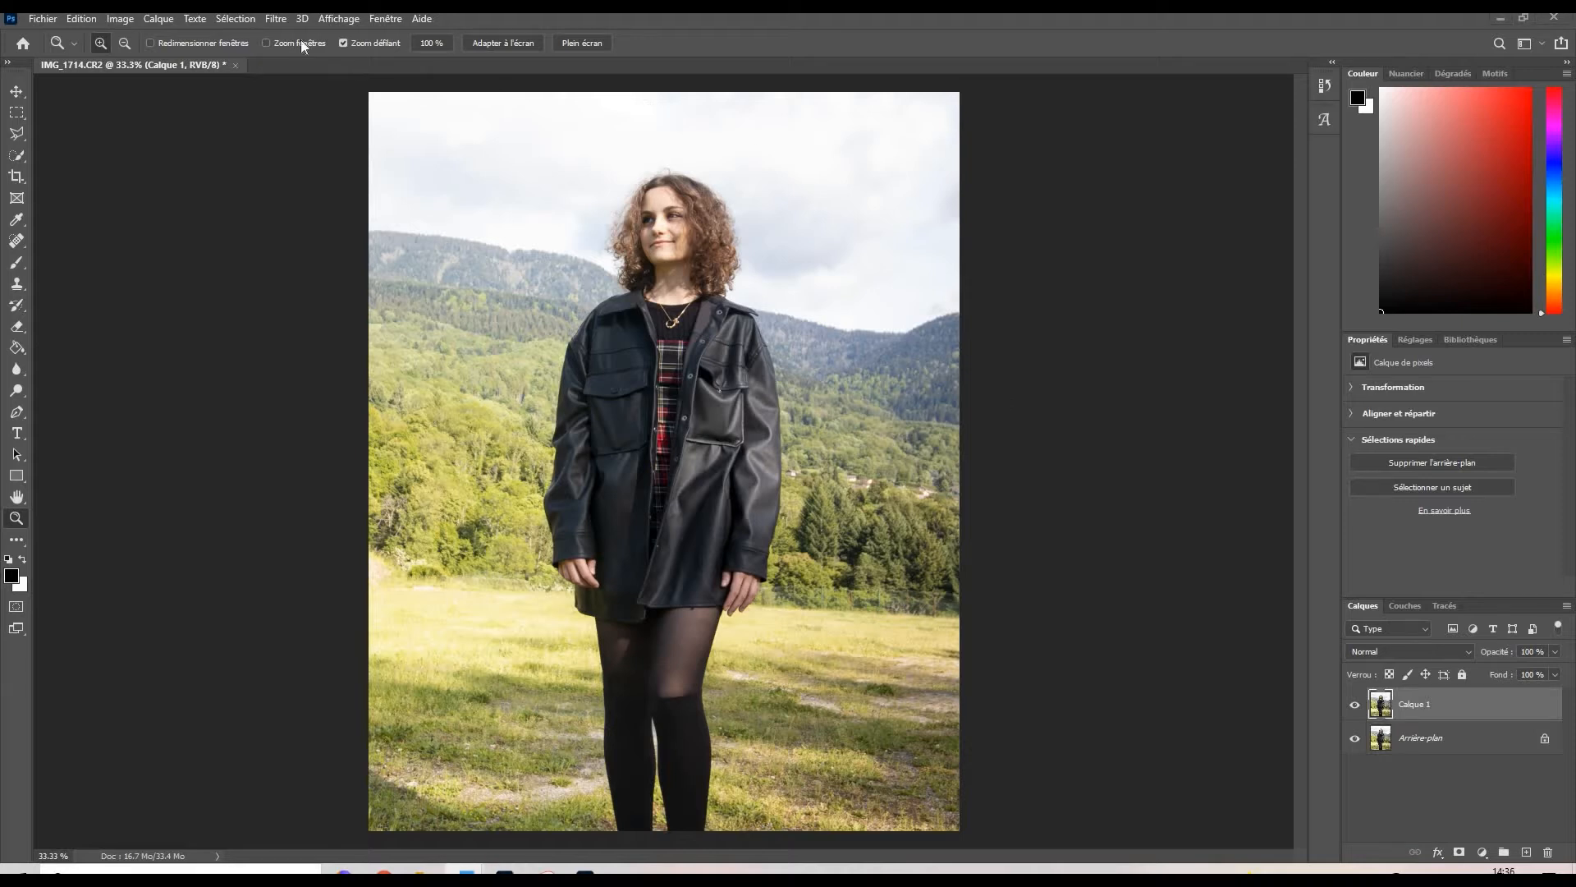
left_click(288, 20)
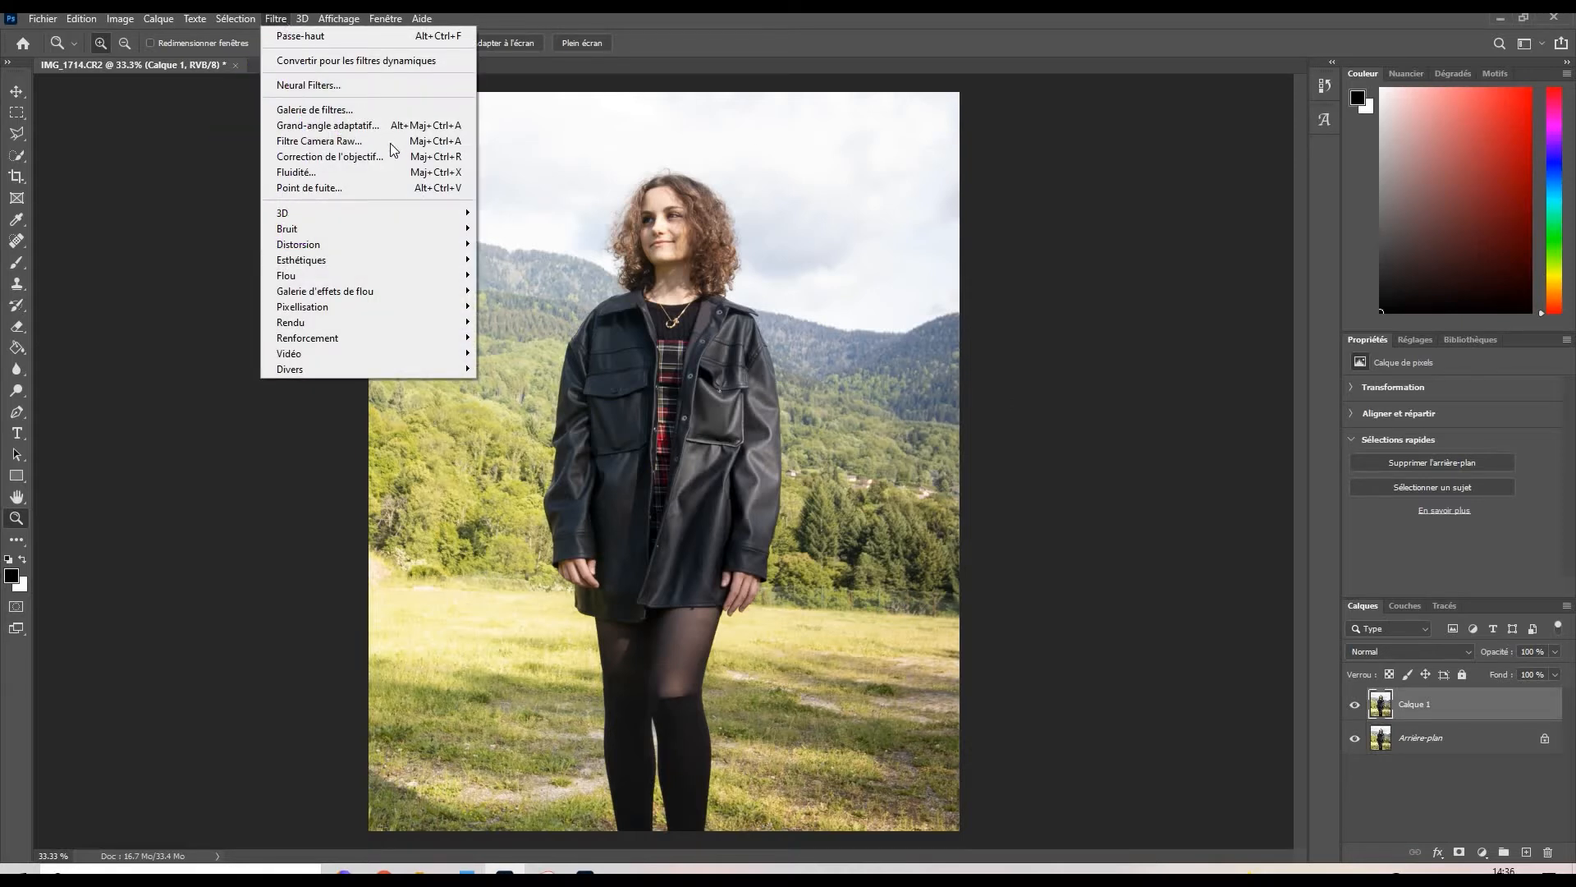
mouse_move(428, 275)
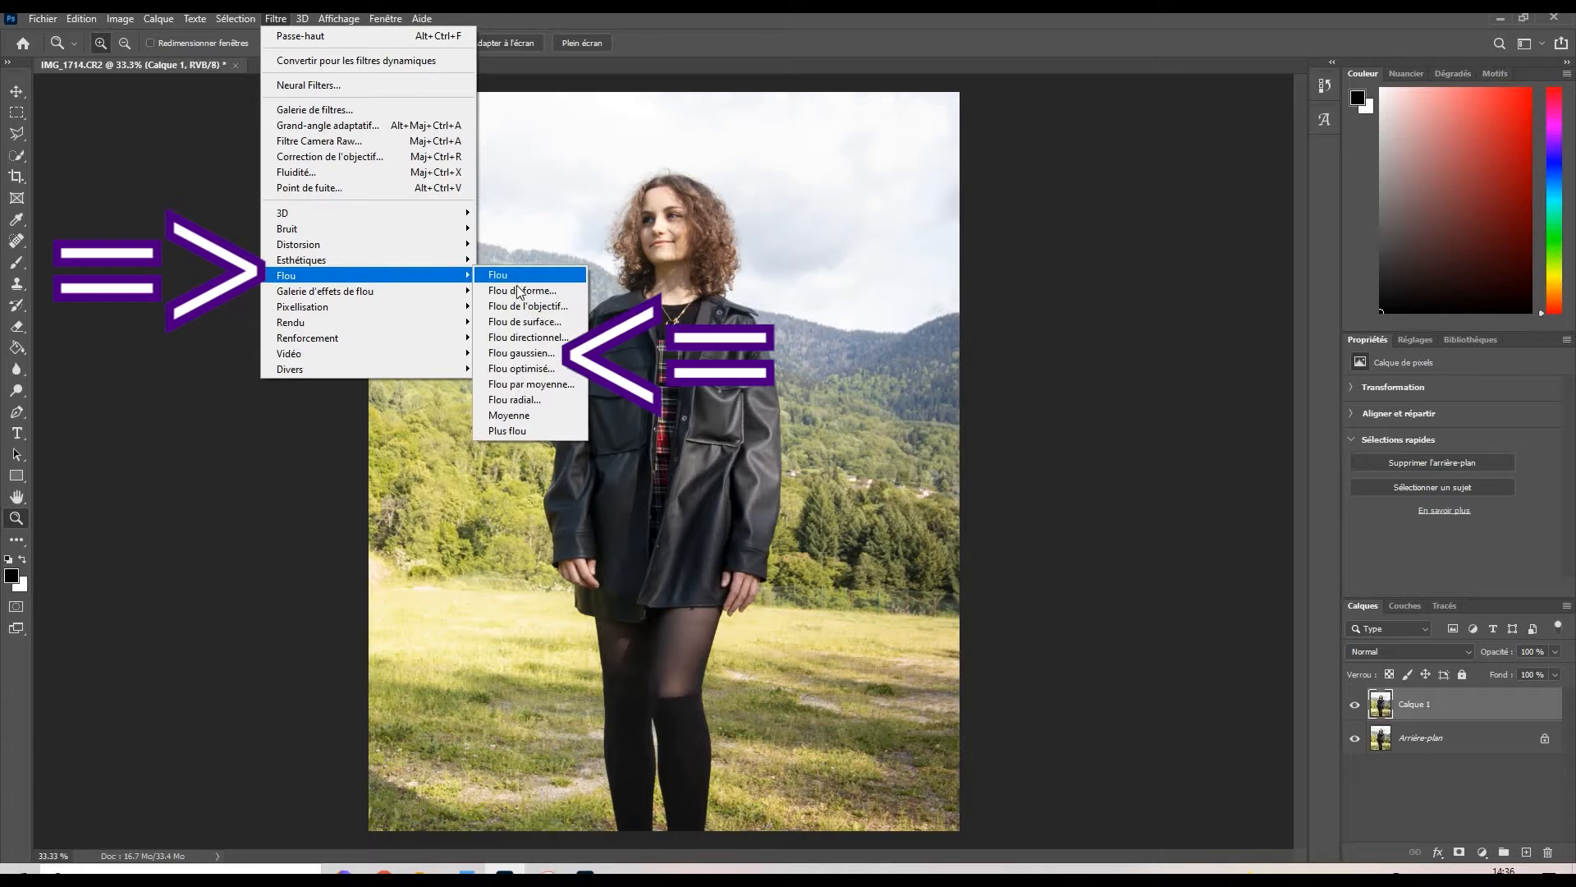
left_click(525, 353)
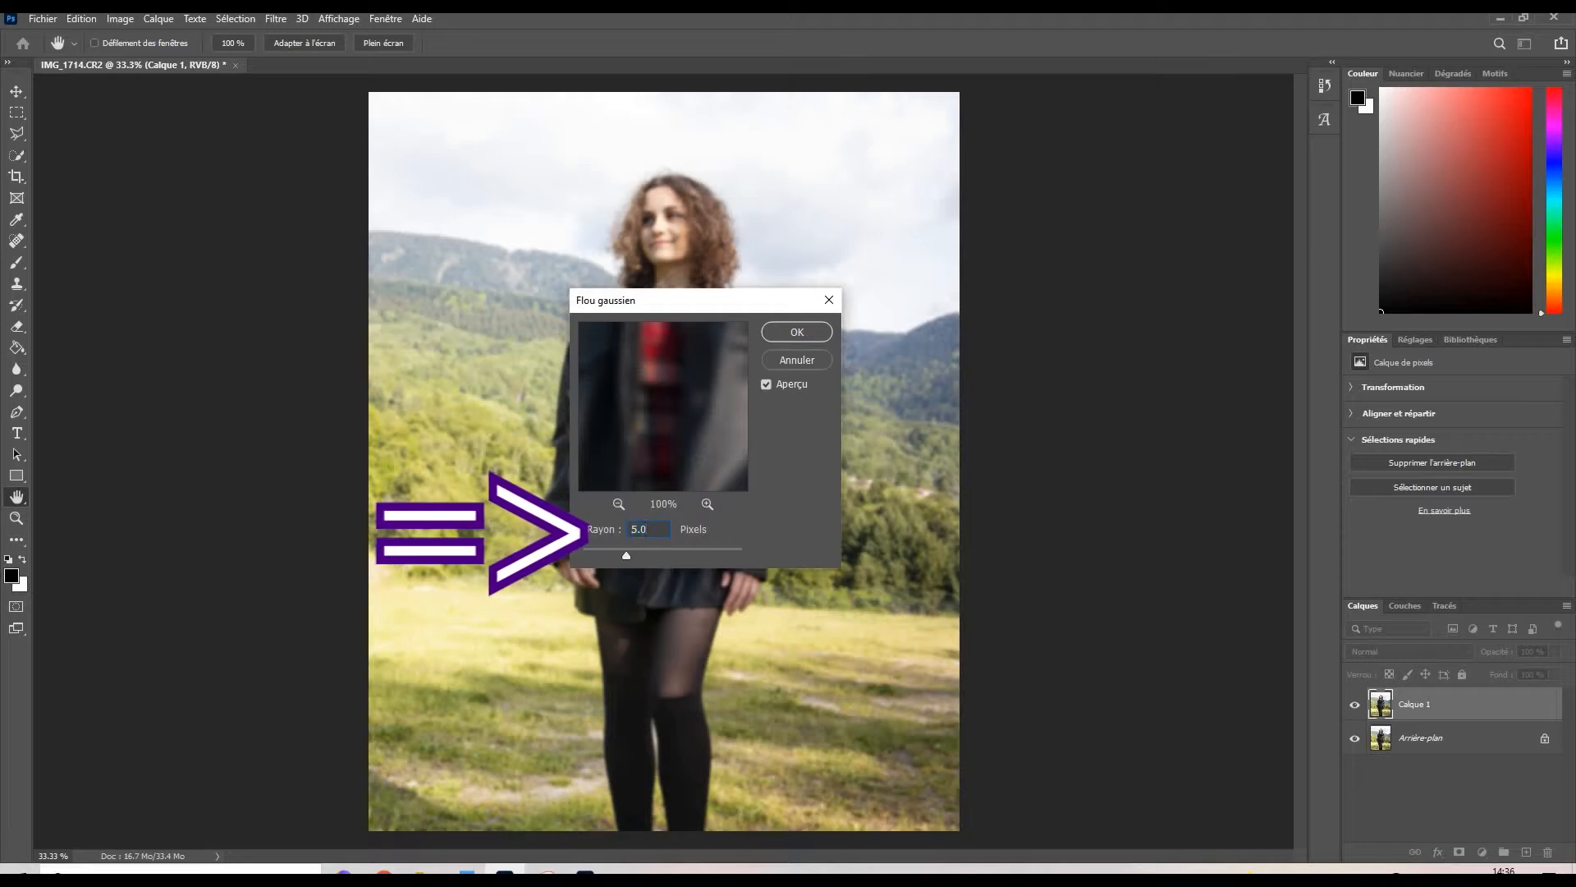
type("5")
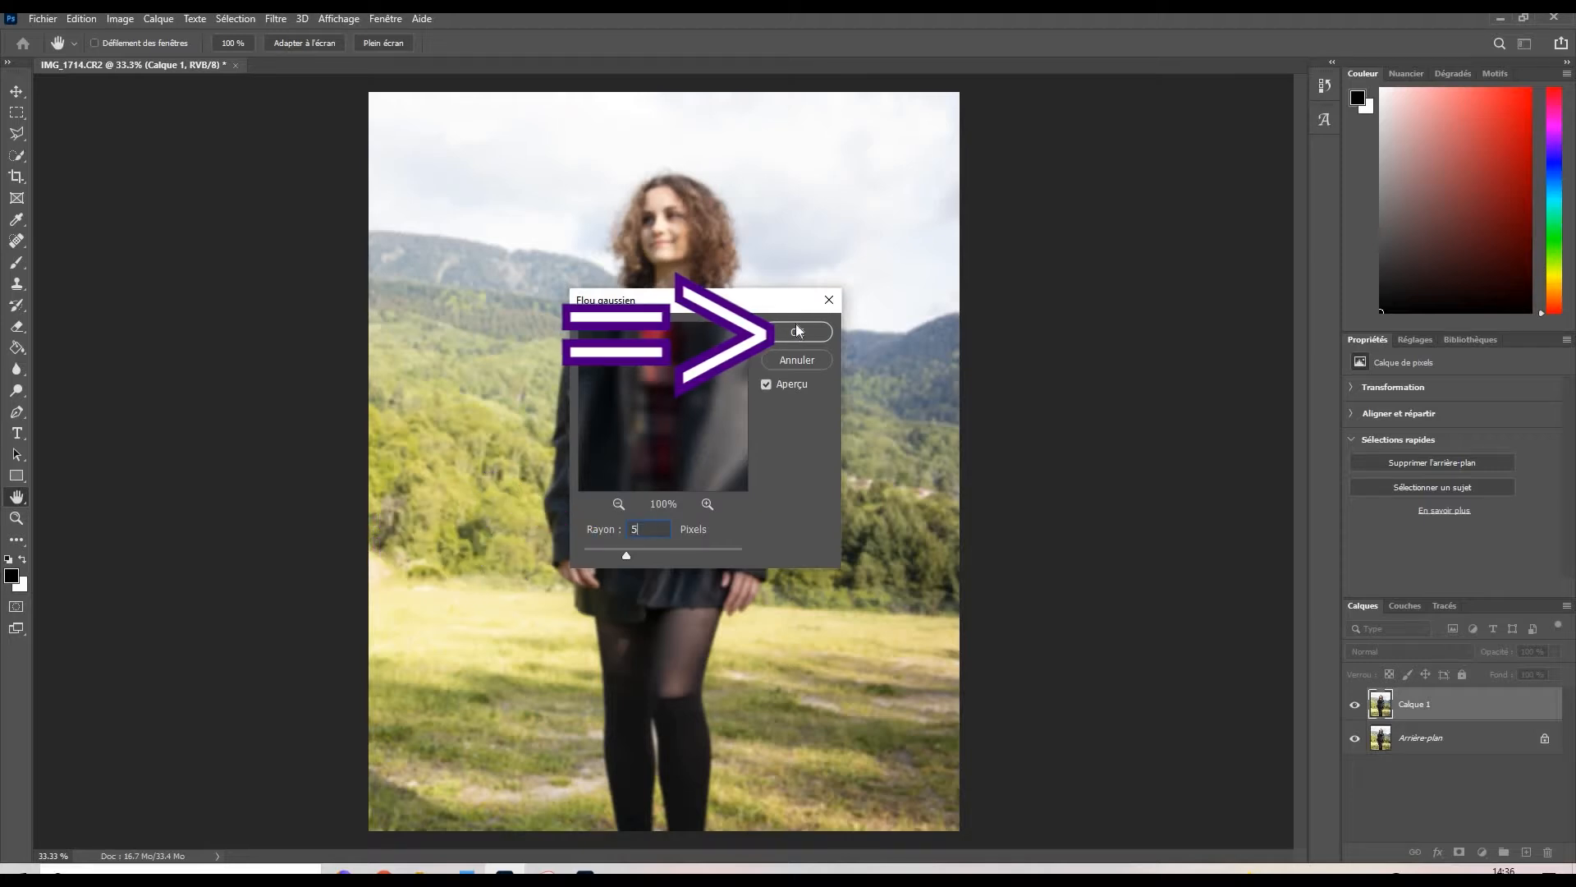
left_click(794, 330)
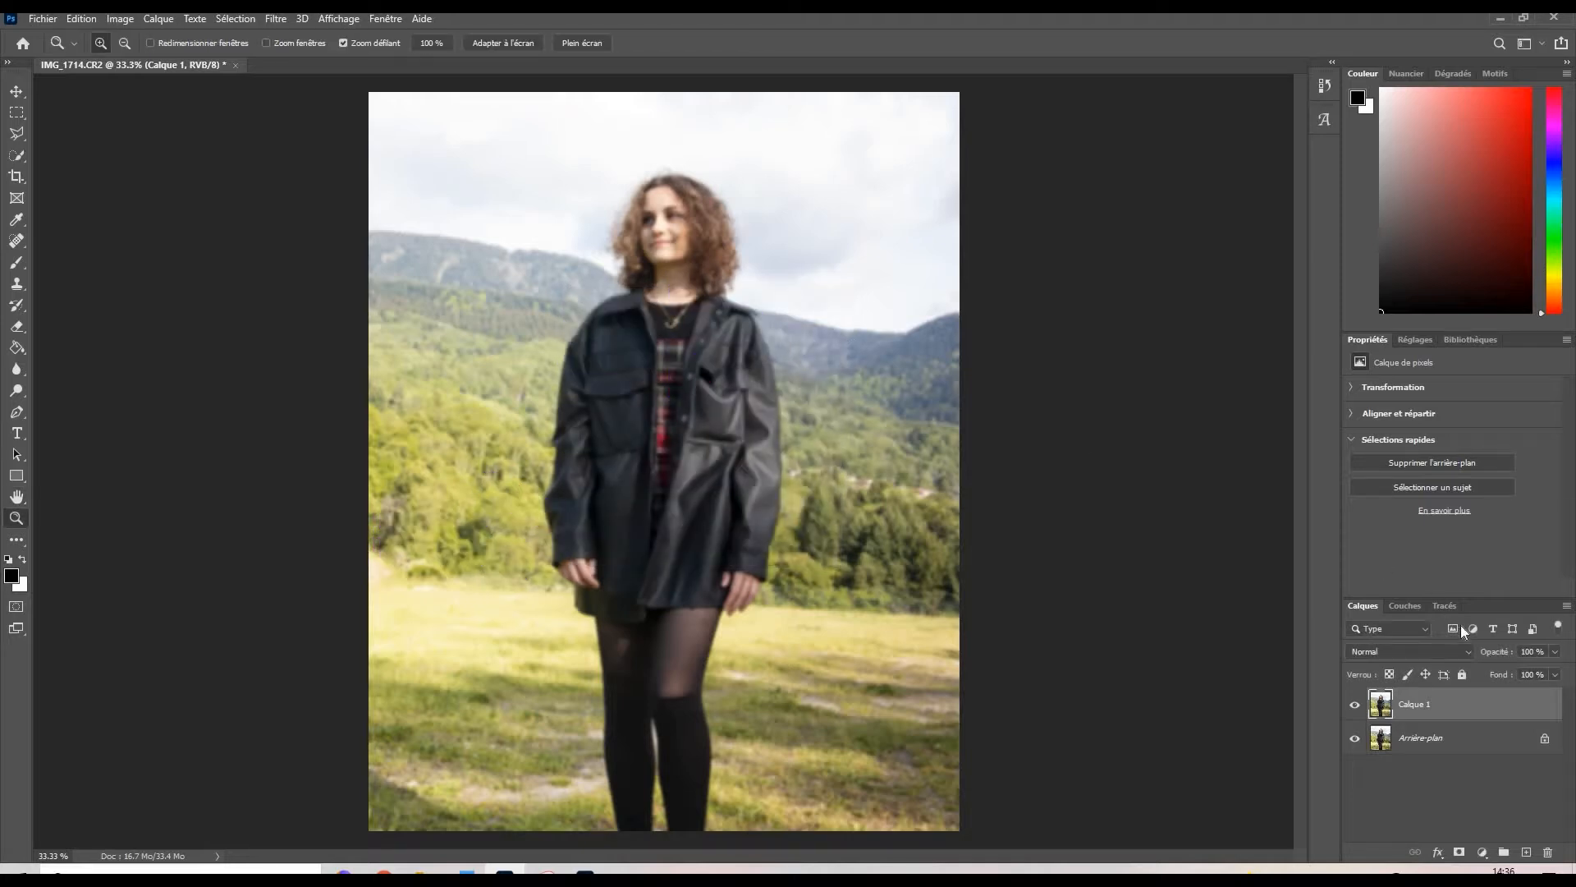
Step: Set the opacity of the blurred Calque 1 layer to 50%
left_click(1554, 654)
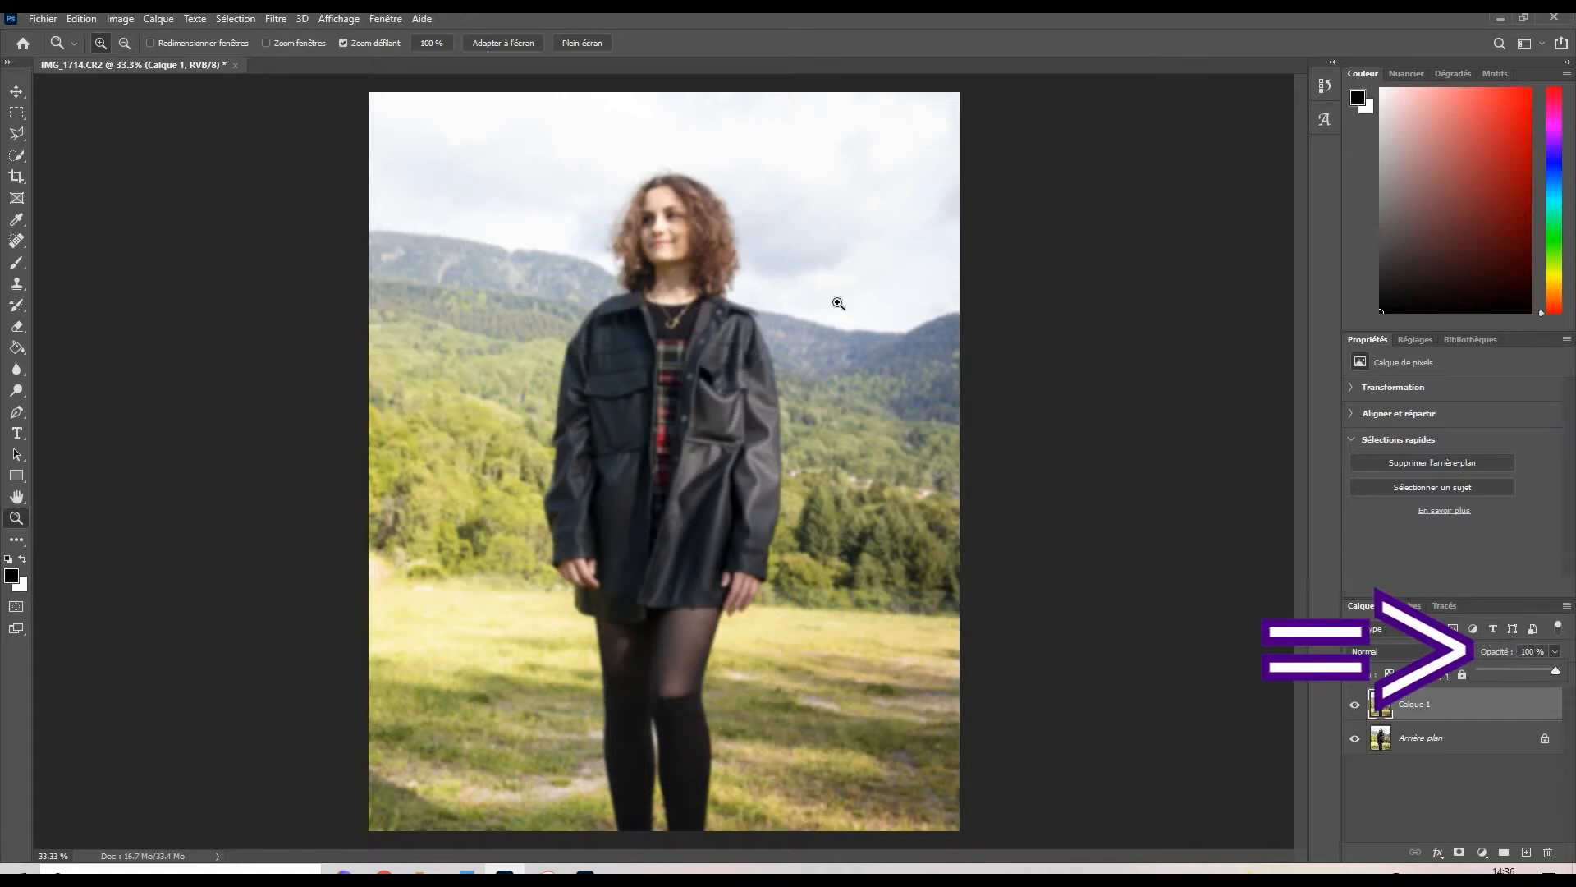
left_click(1524, 651)
key("Delete")
key("Delete")
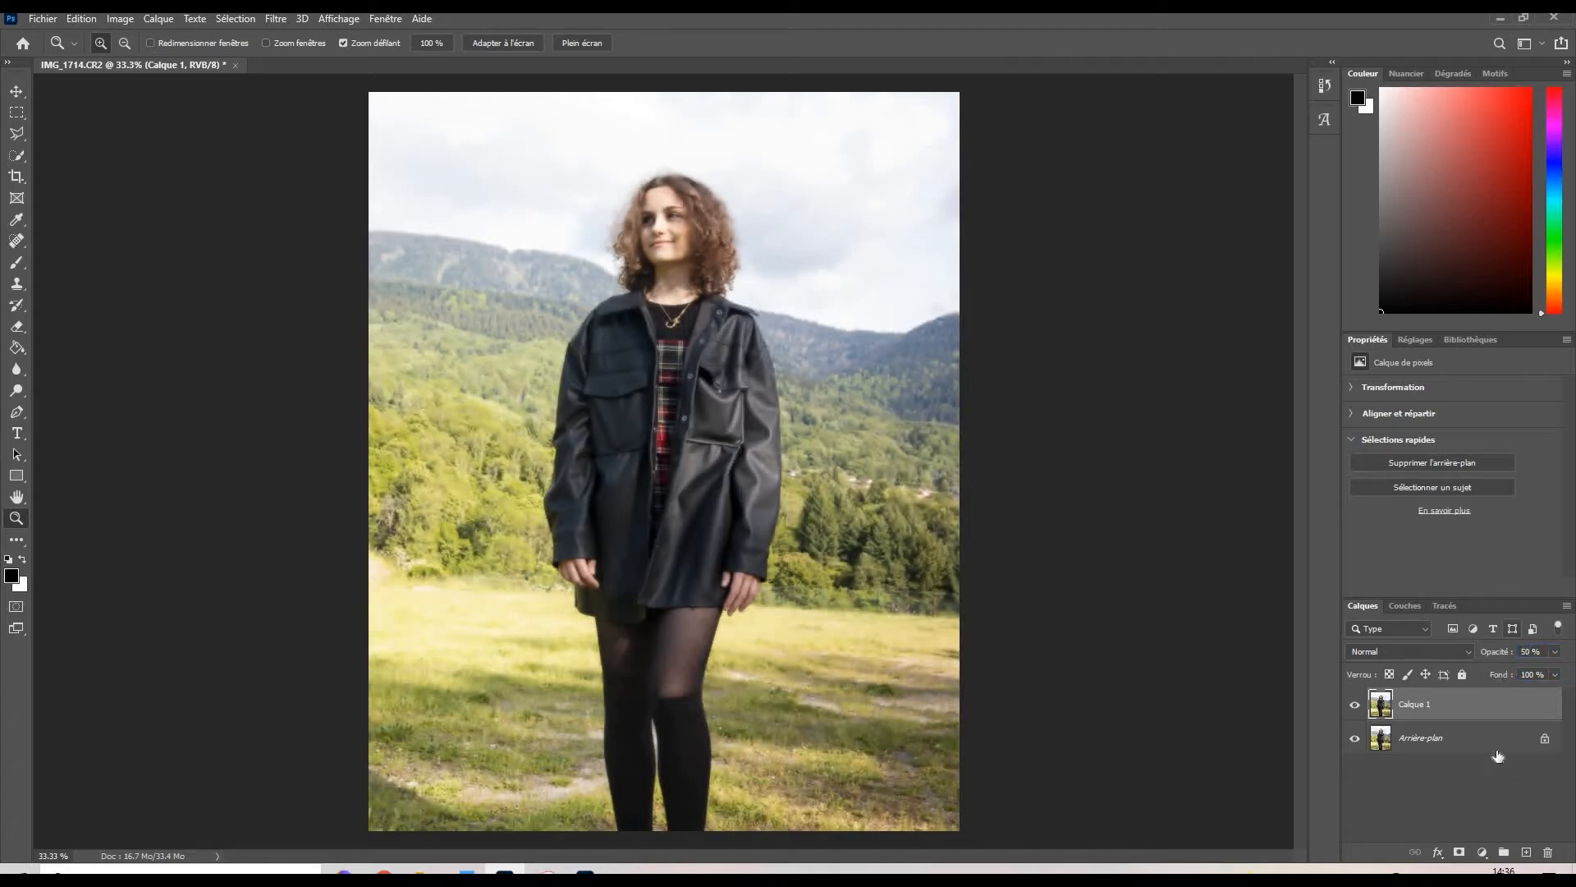
Step: Set the blend mode of Calque 1 to Lumière tamisée and compare the photo with and without the layer
left_click(1419, 771)
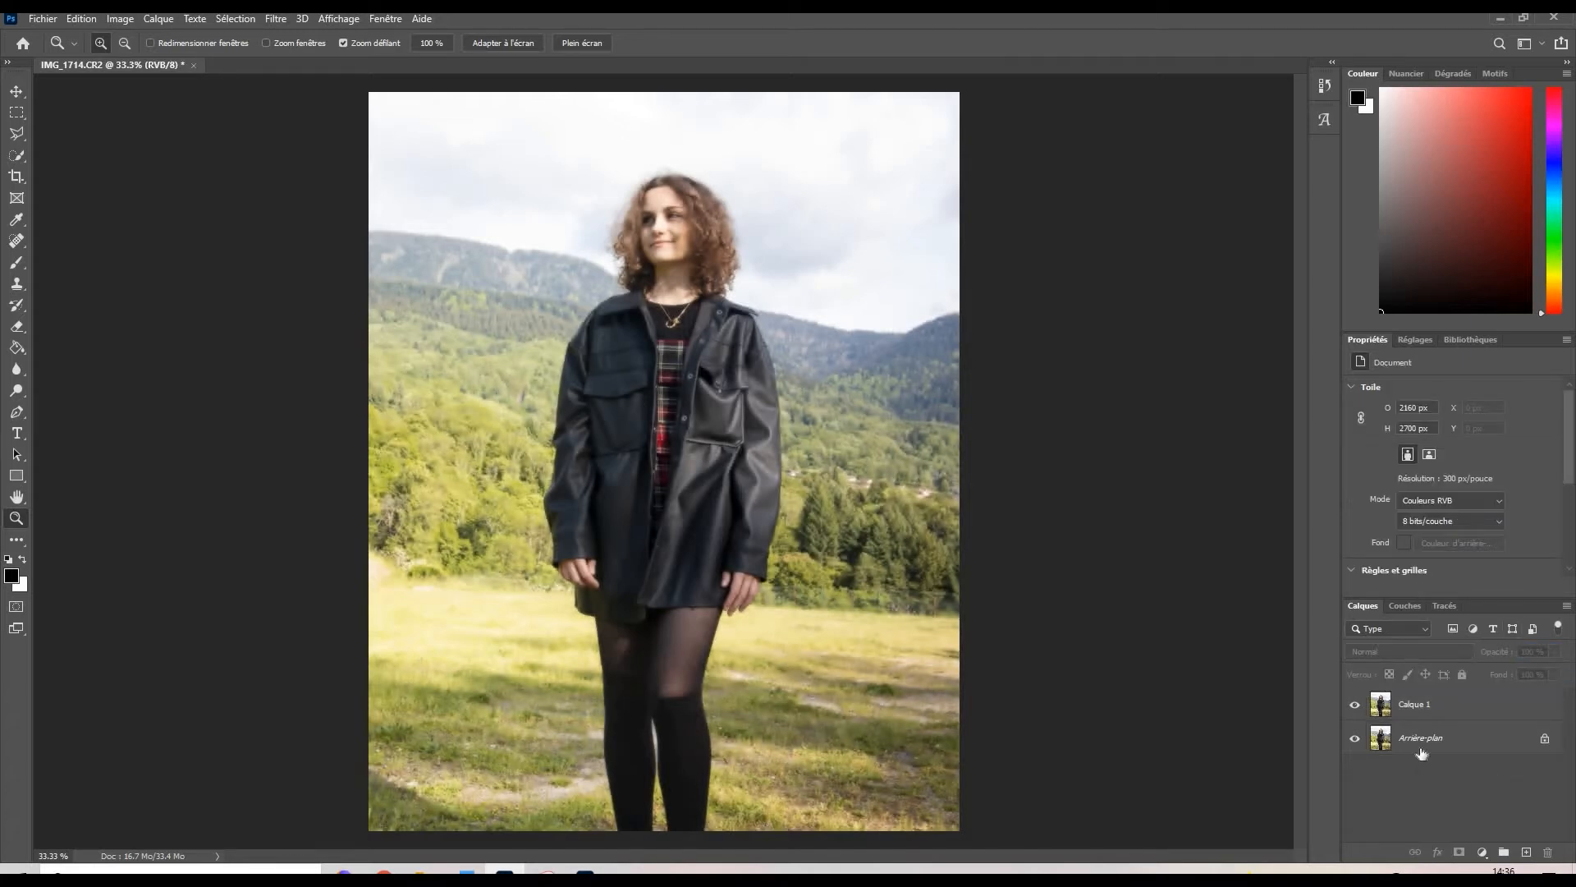
left_click(1411, 631)
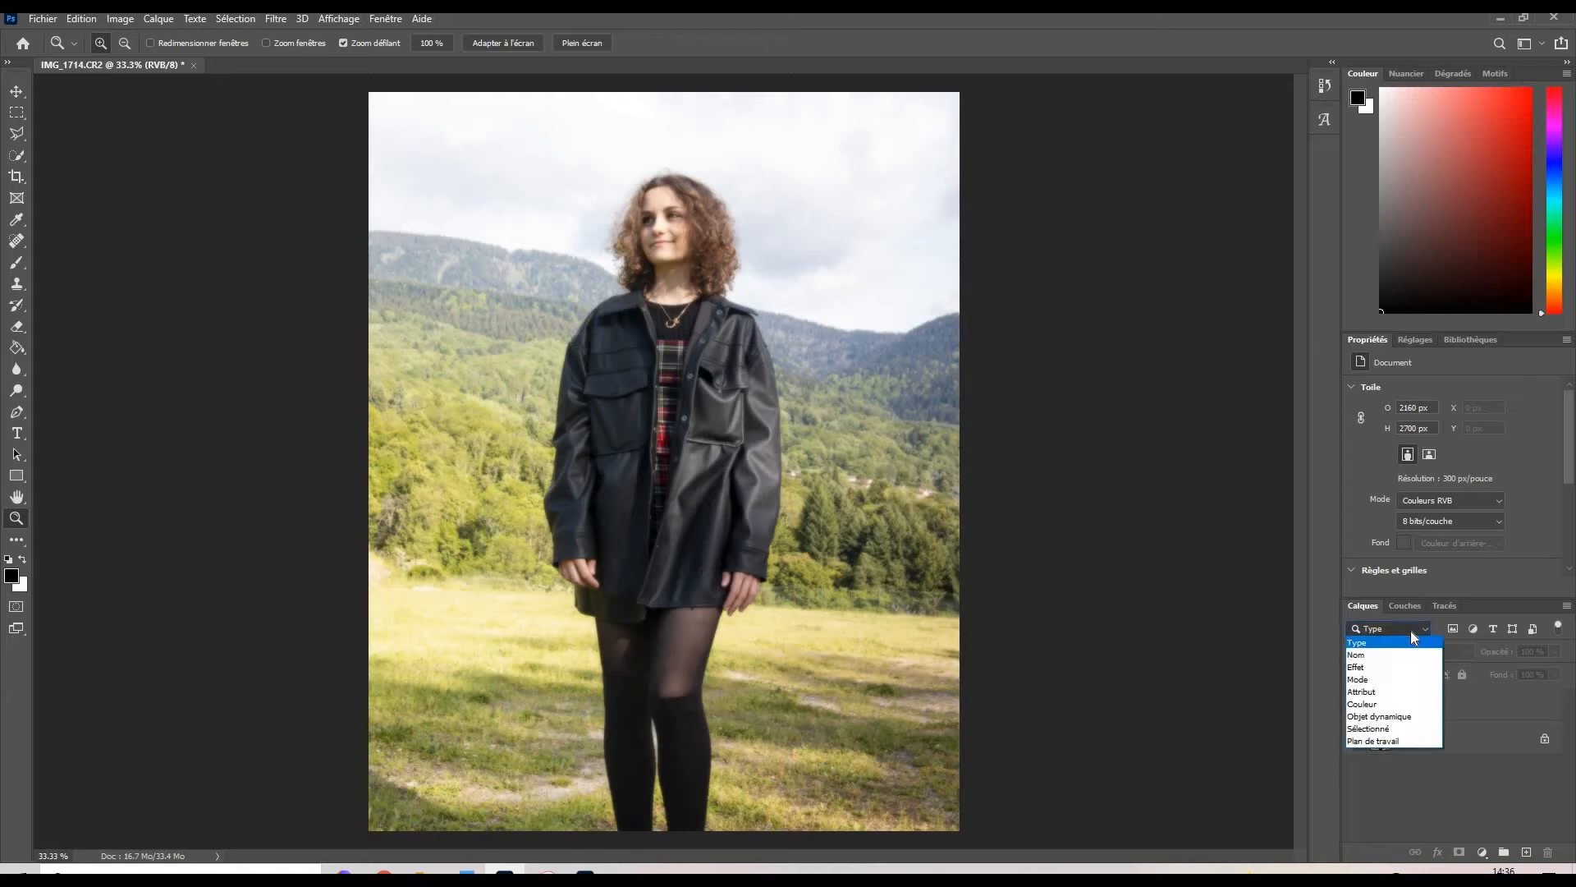
left_click(1411, 630)
left_click(1423, 717)
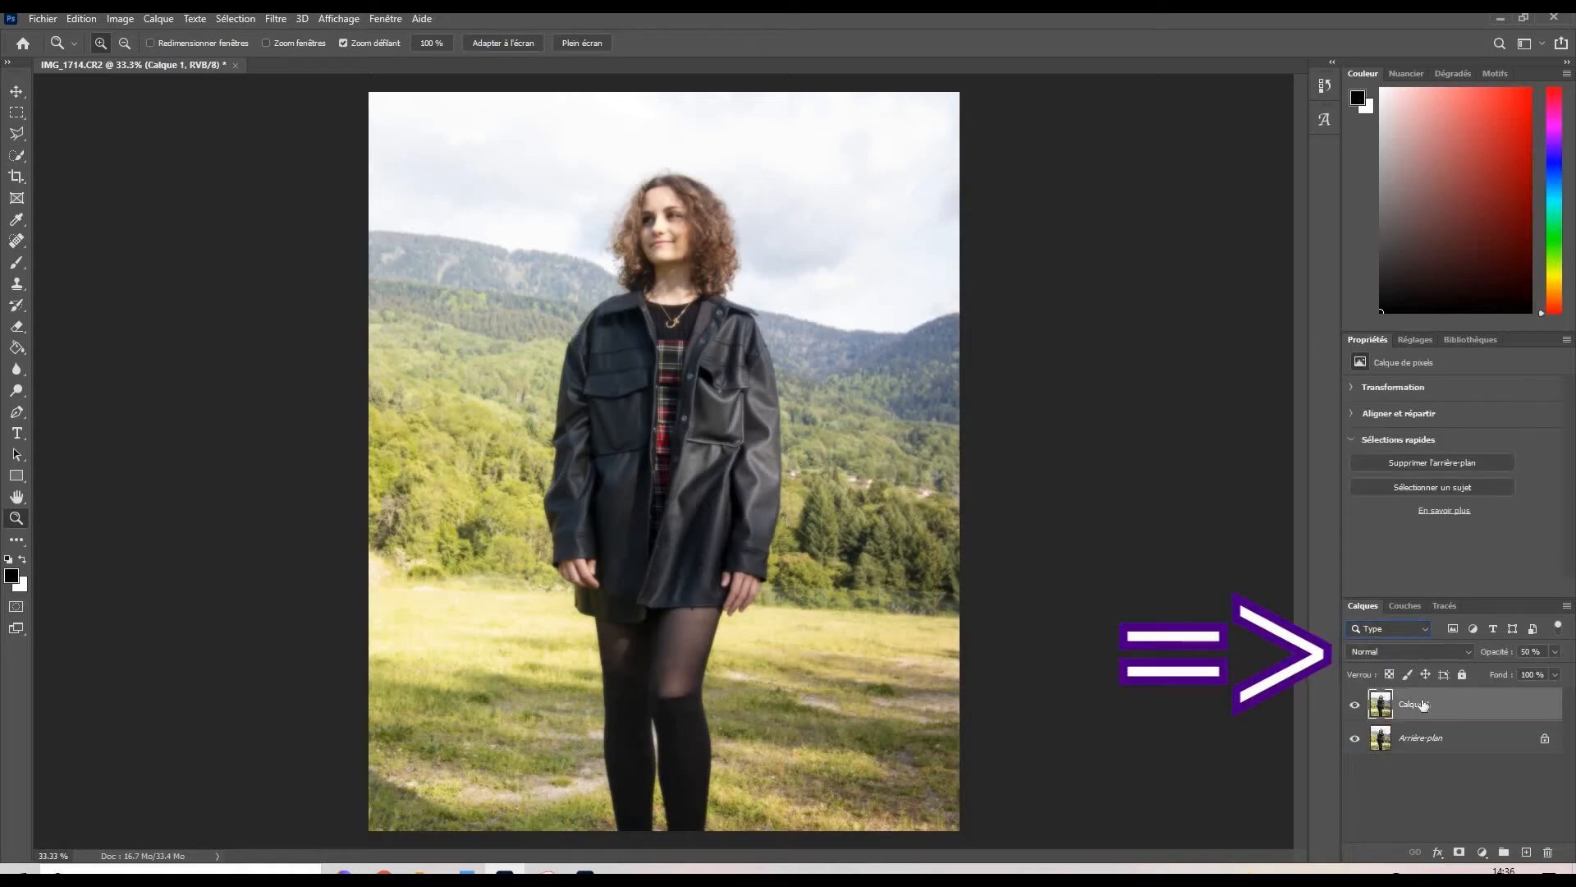
left_click(1439, 647)
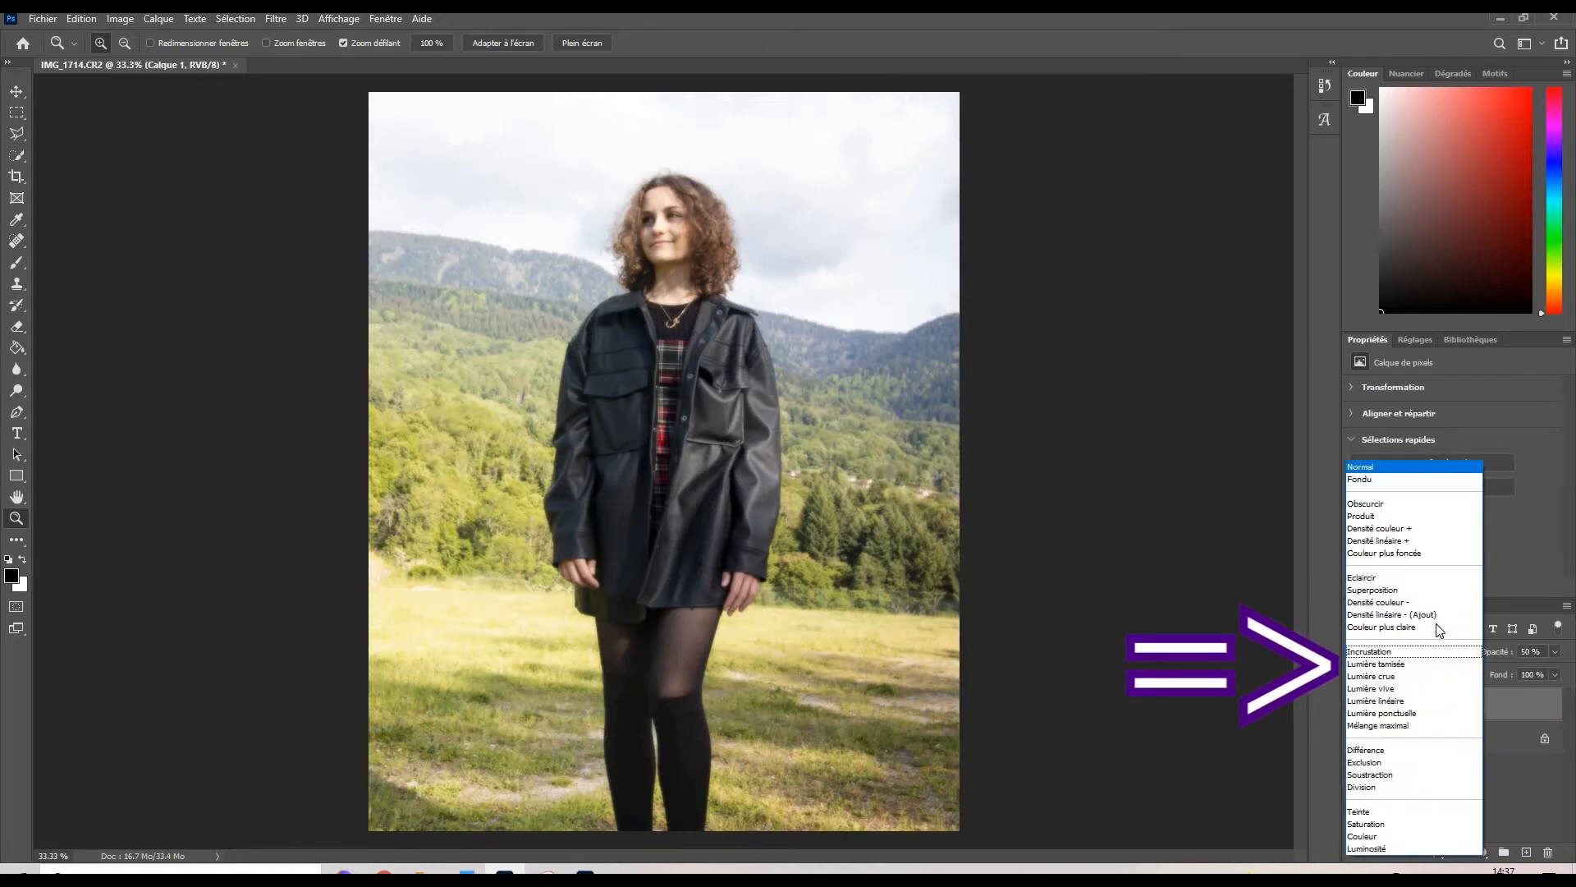
left_click(1412, 668)
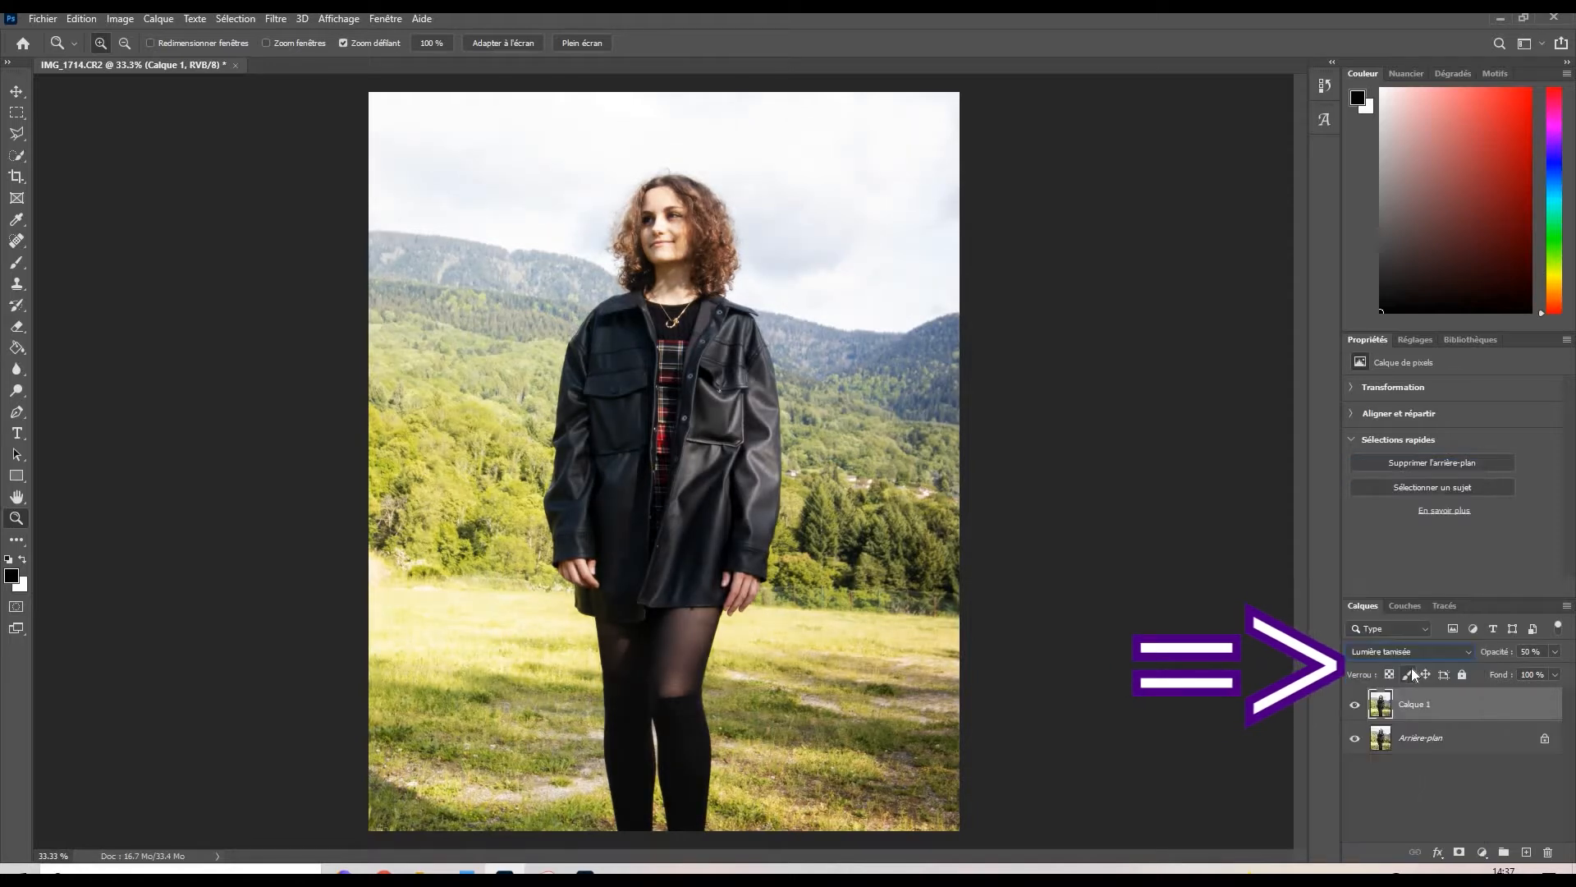
left_click(1356, 706)
left_click(1355, 707)
left_click(1356, 707)
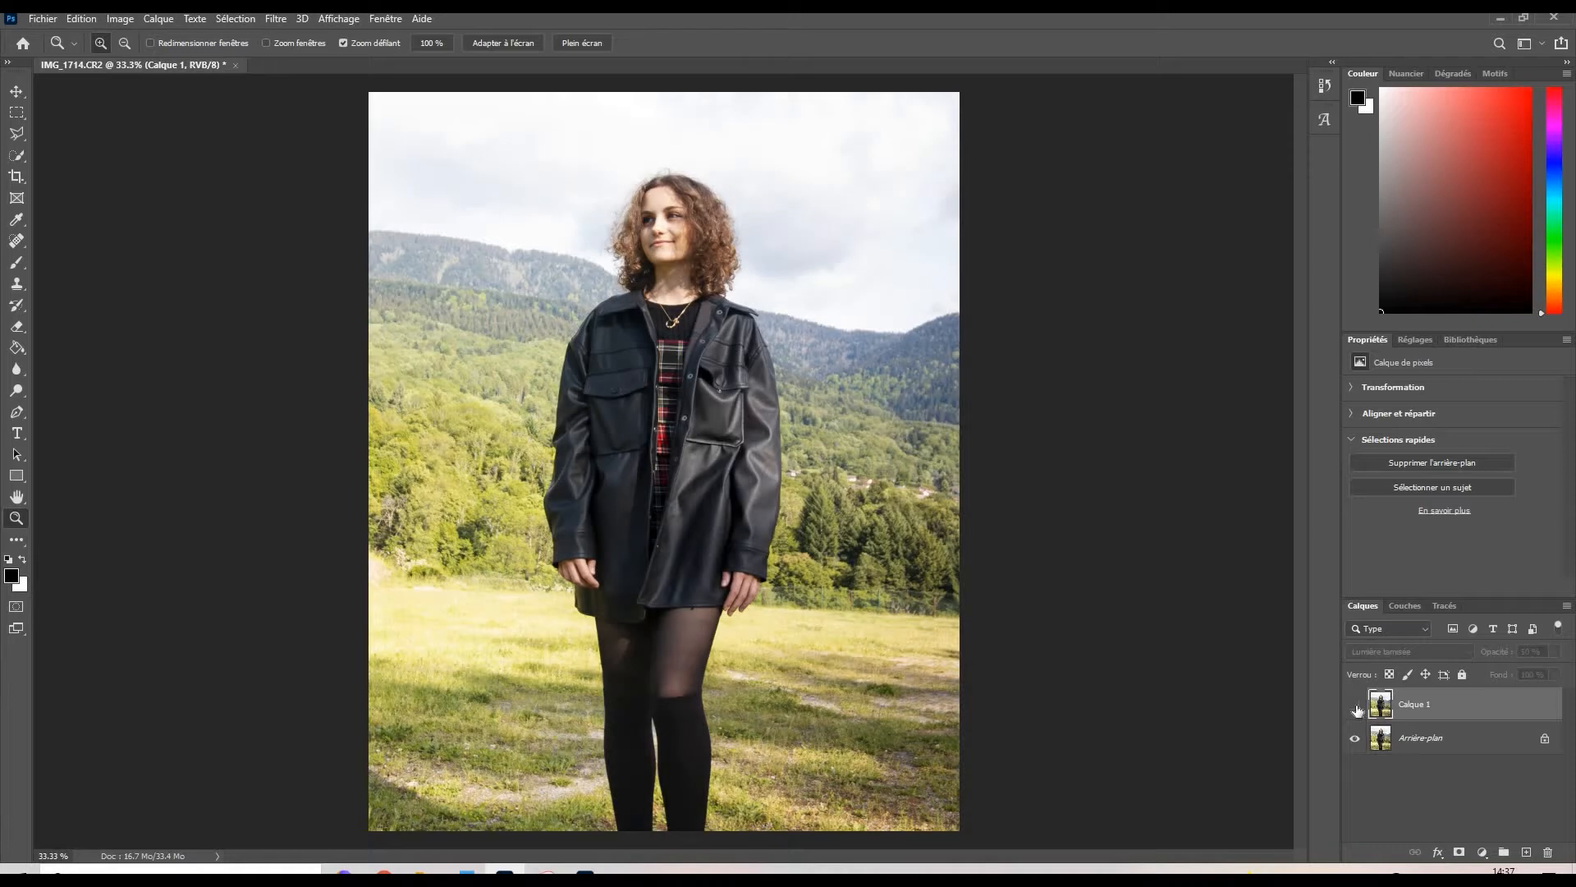
left_click(1356, 707)
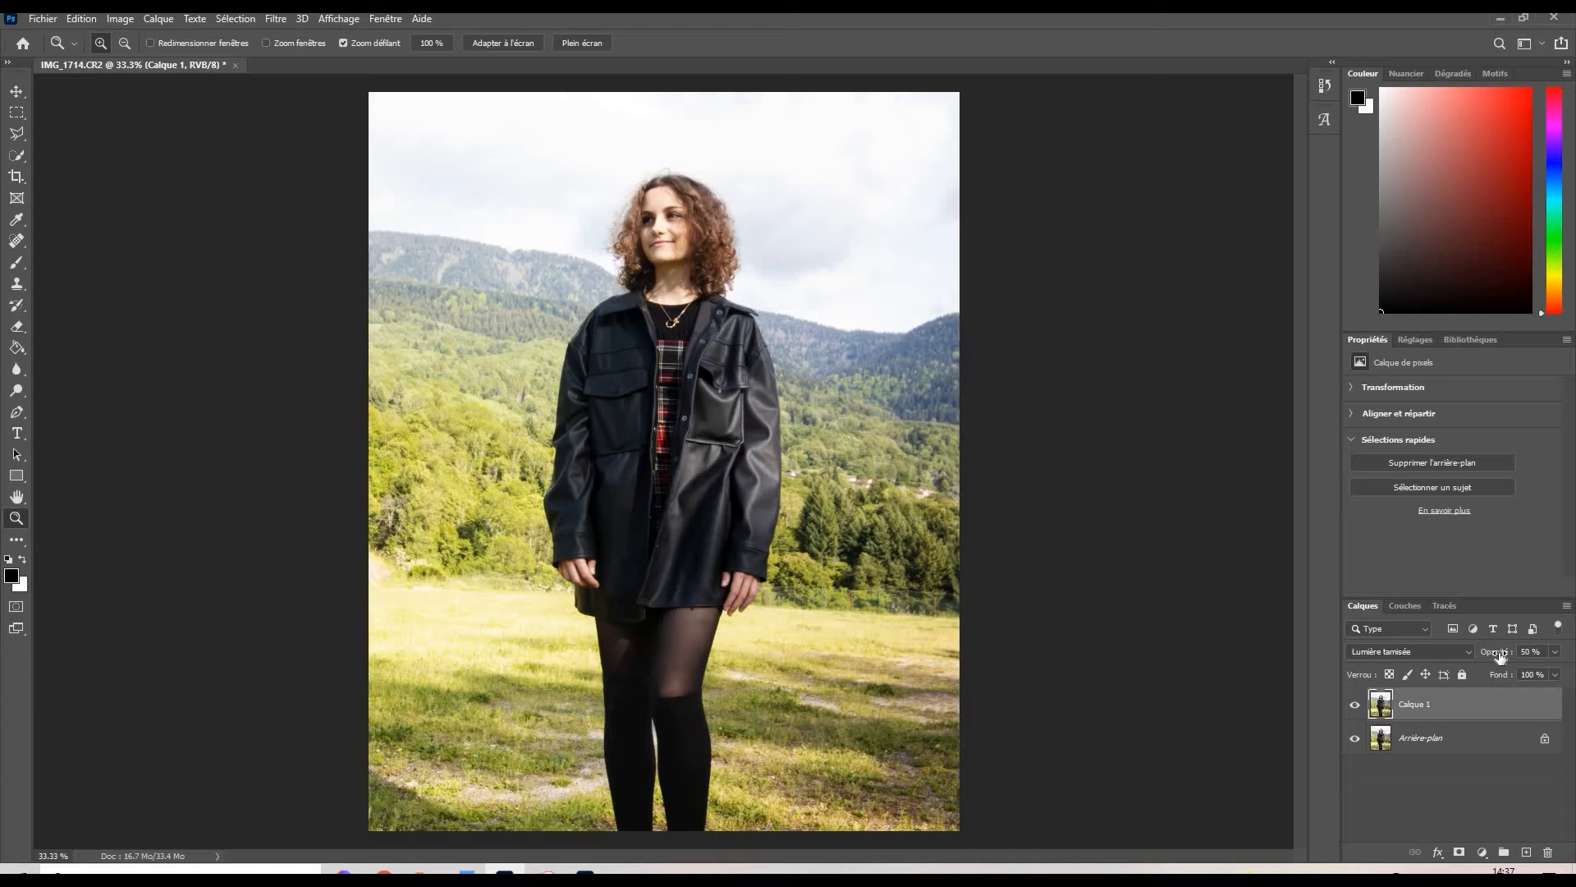
Step: Stamp all visible layers onto a new layer at the top of the stack and desaturate it
left_click(1443, 802)
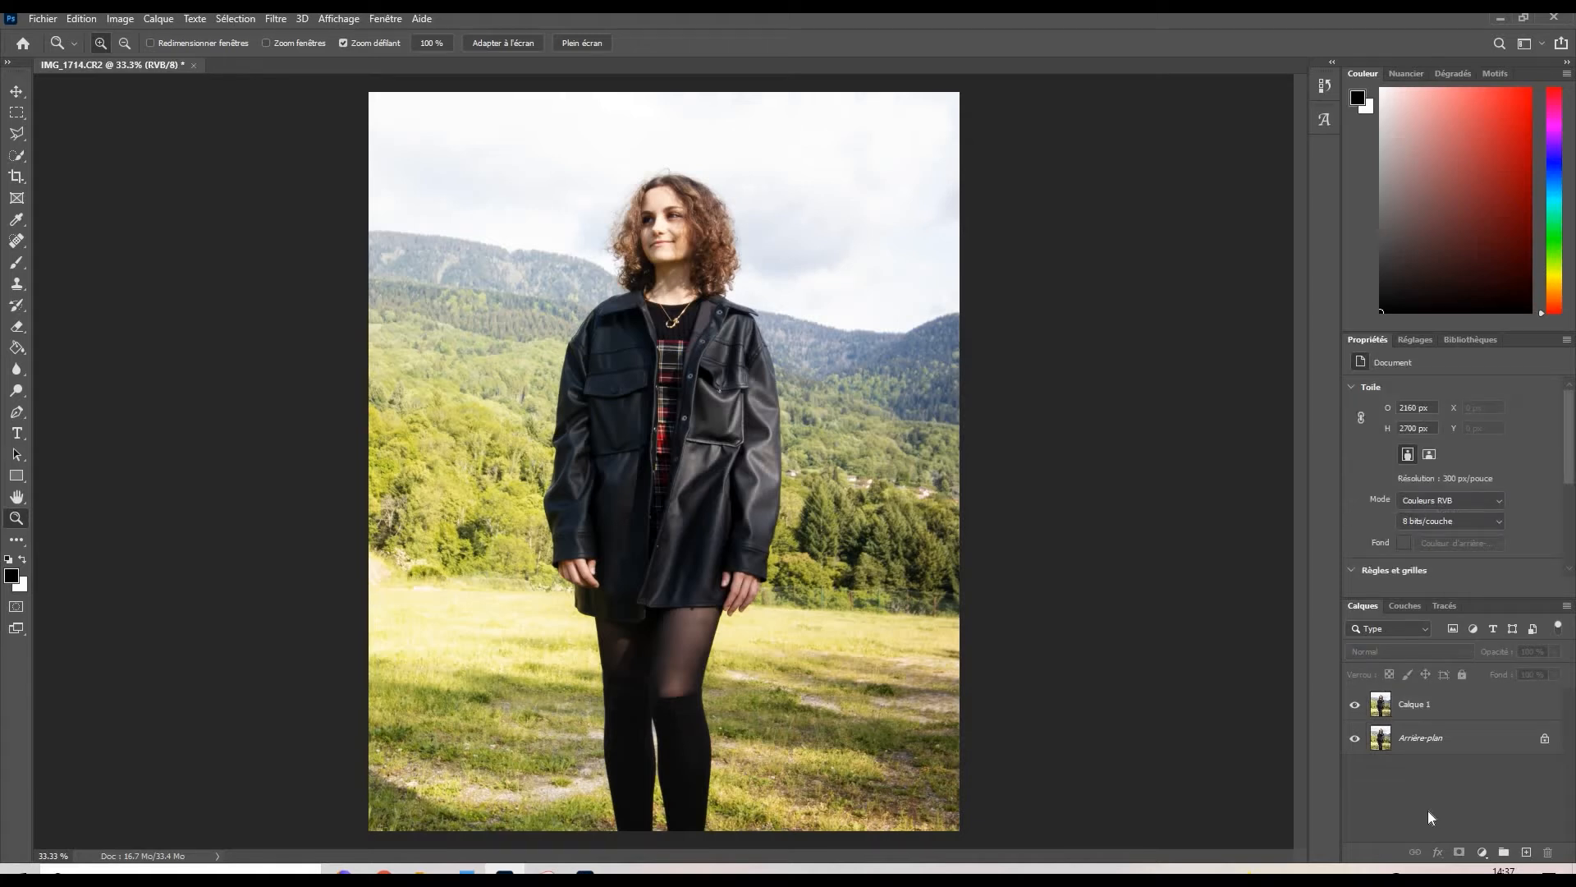
key("alt")
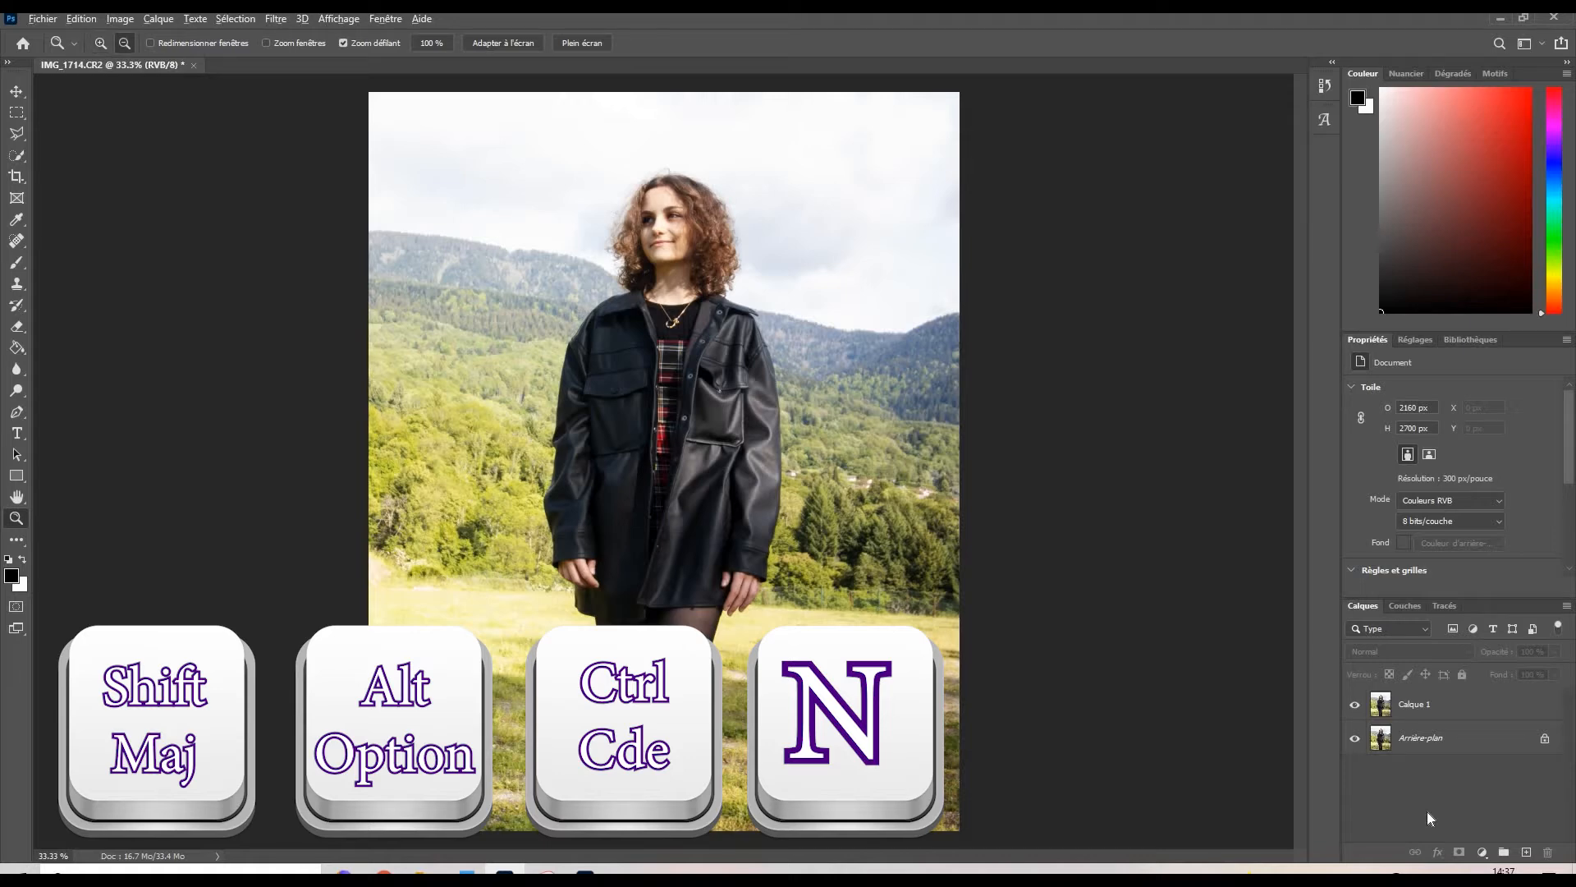
key("ctrl+shift+alt+n")
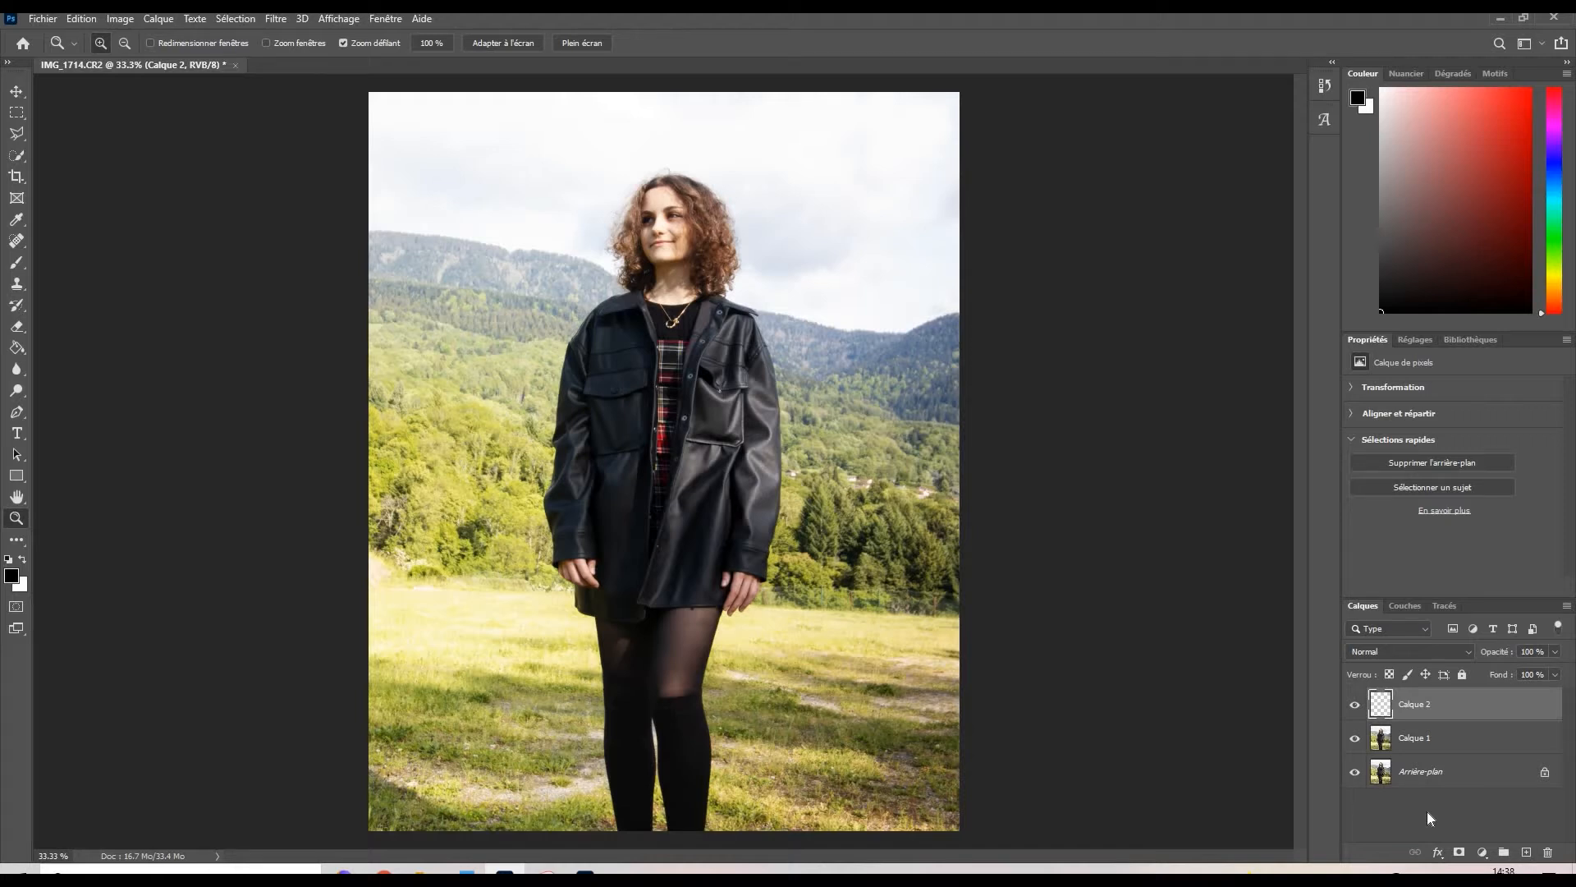
key("alt")
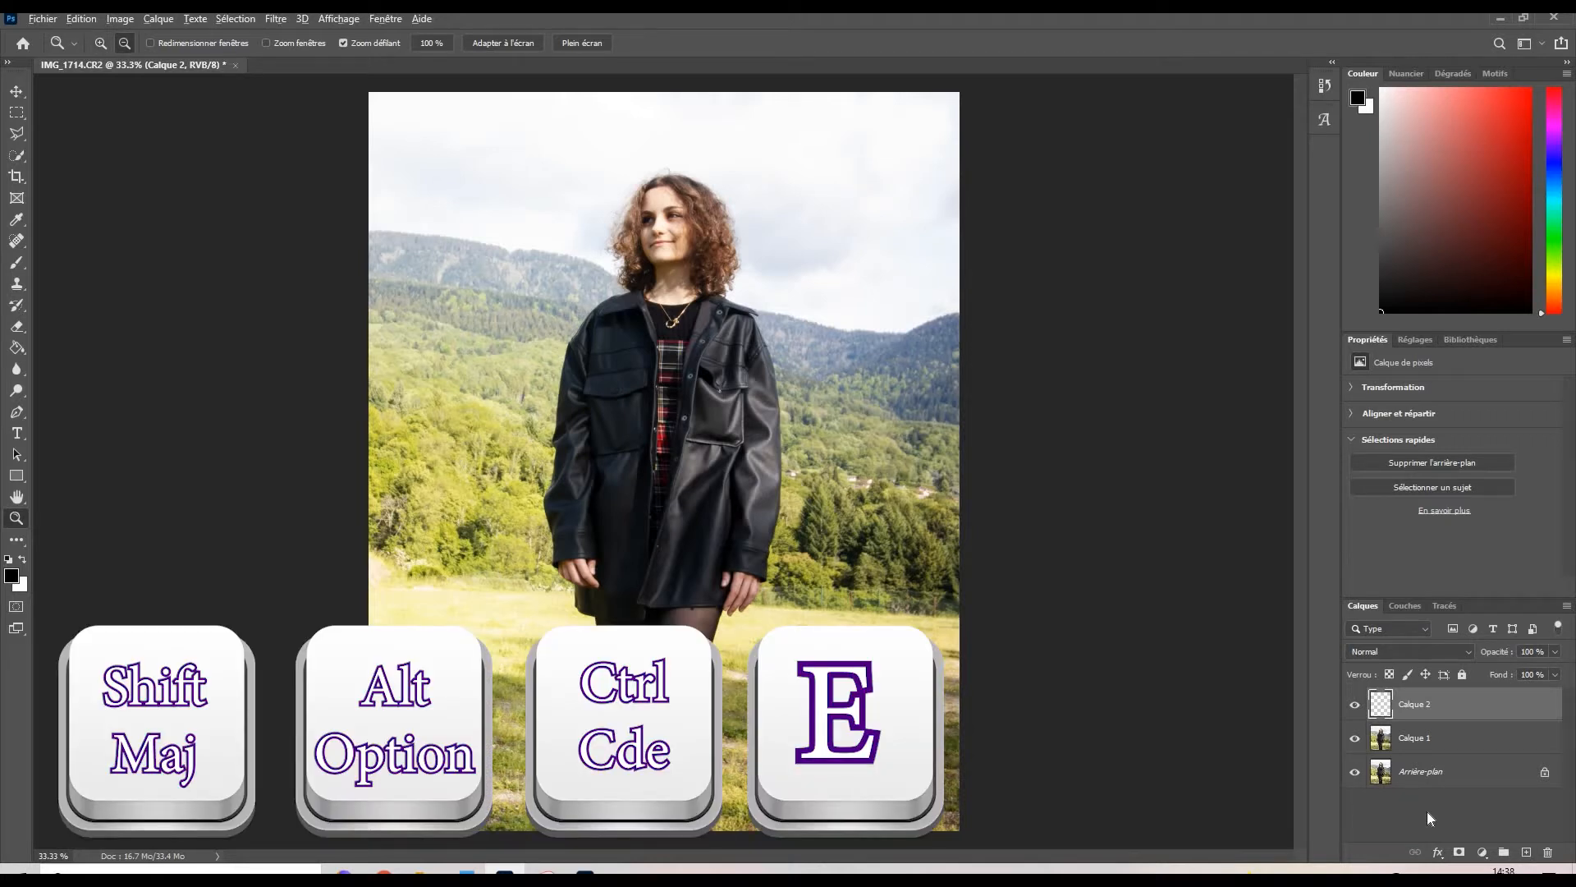
key("ctrl+shift+alt+e")
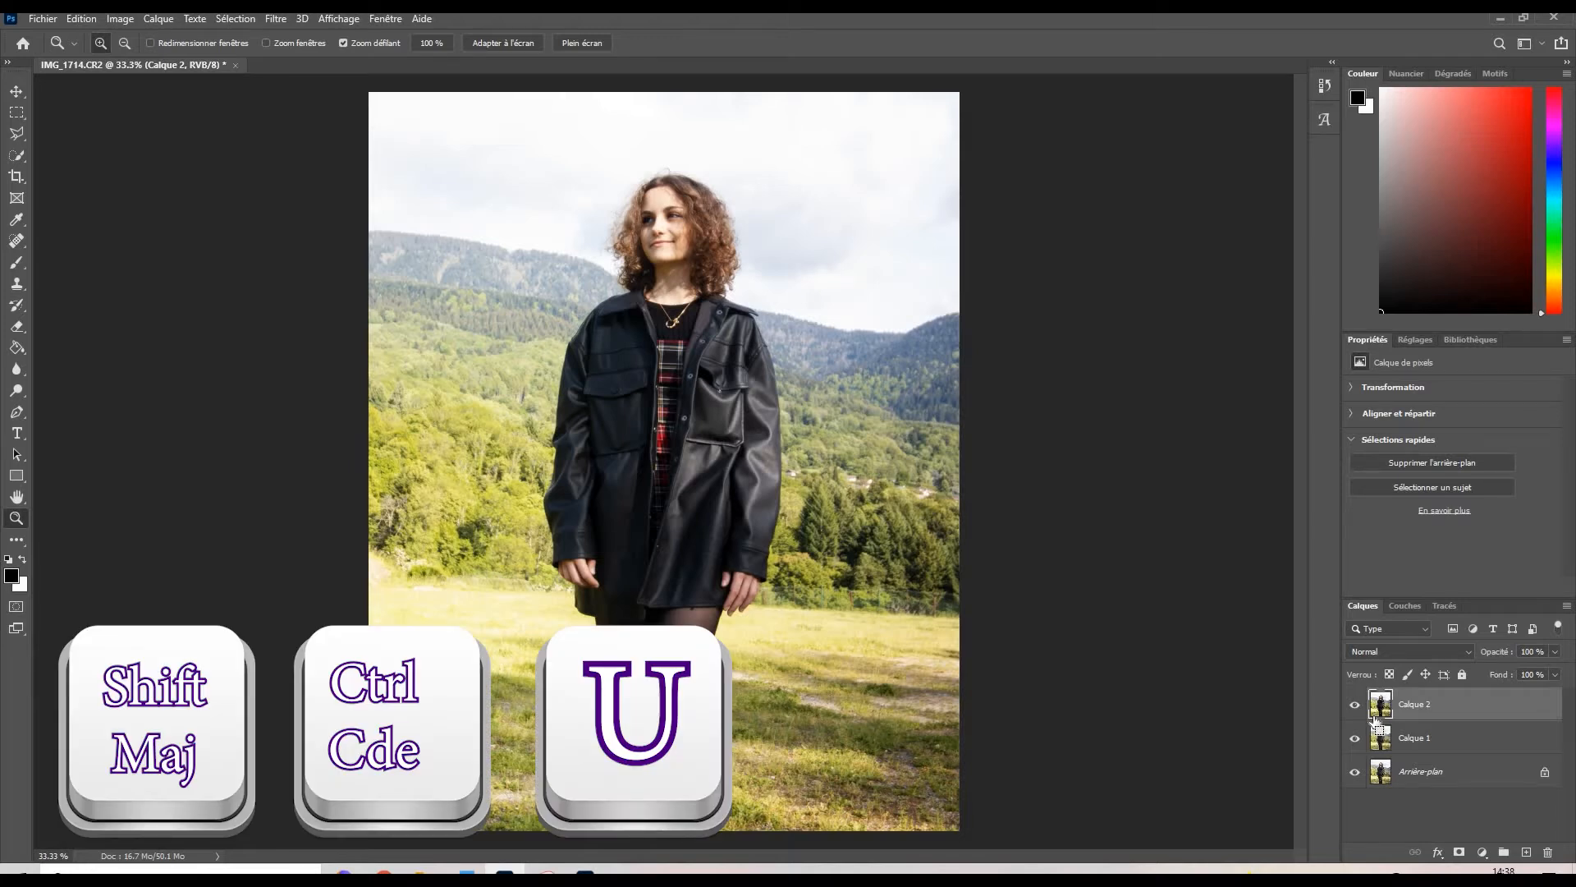
key("ctrl+shift+u")
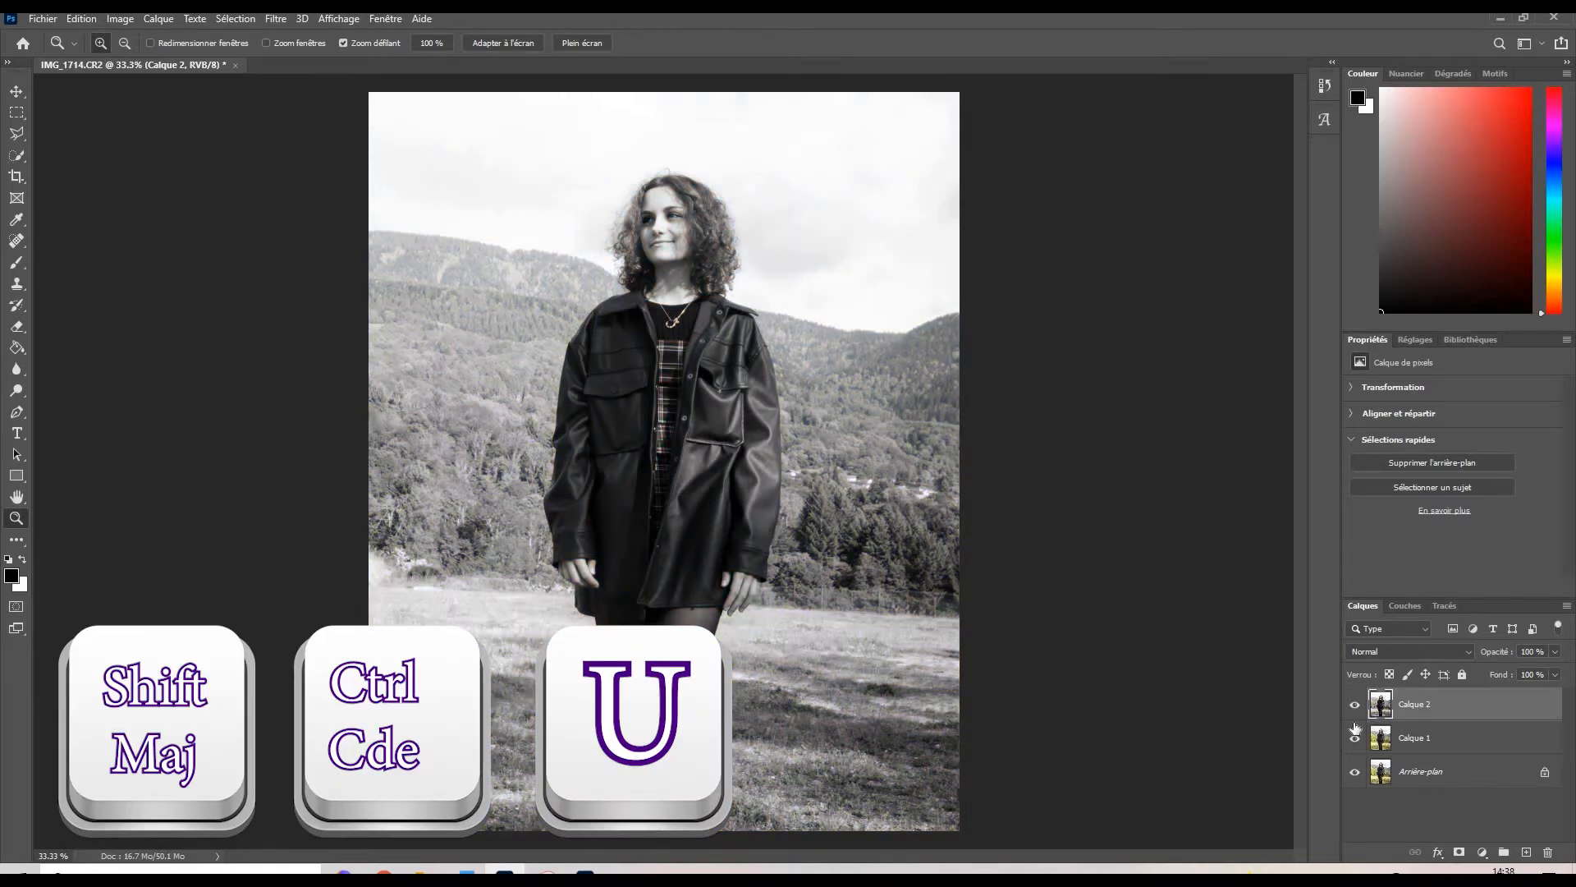
Step: Set the desaturated layer's blend mode to Incrustation and apply the Passe-haut filter with a 3.5-pixel radius
left_click(1424, 649)
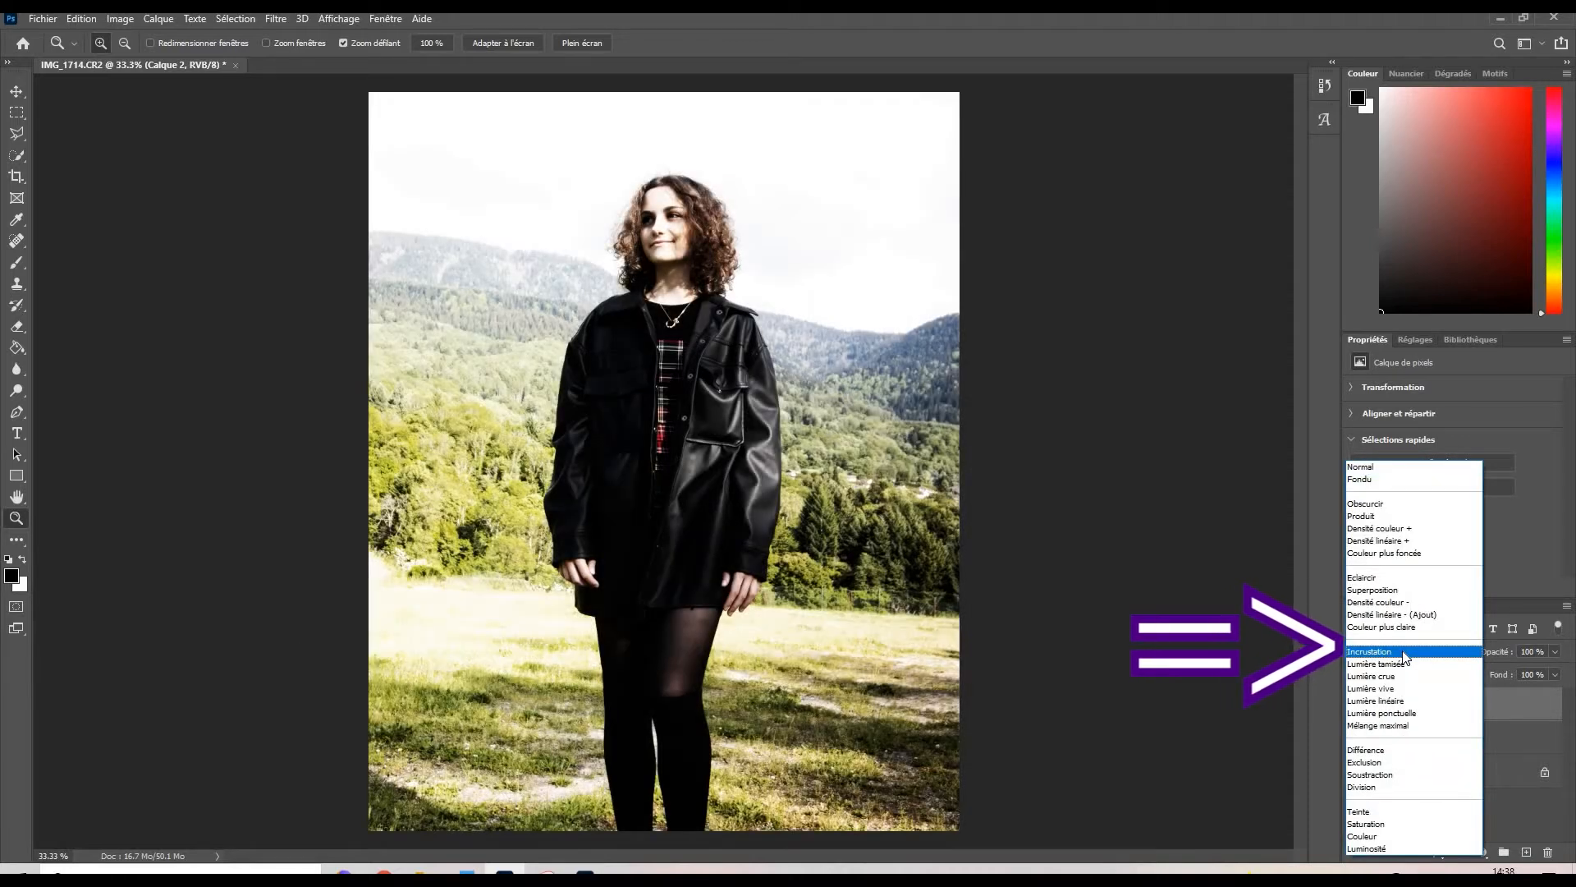
left_click(1404, 655)
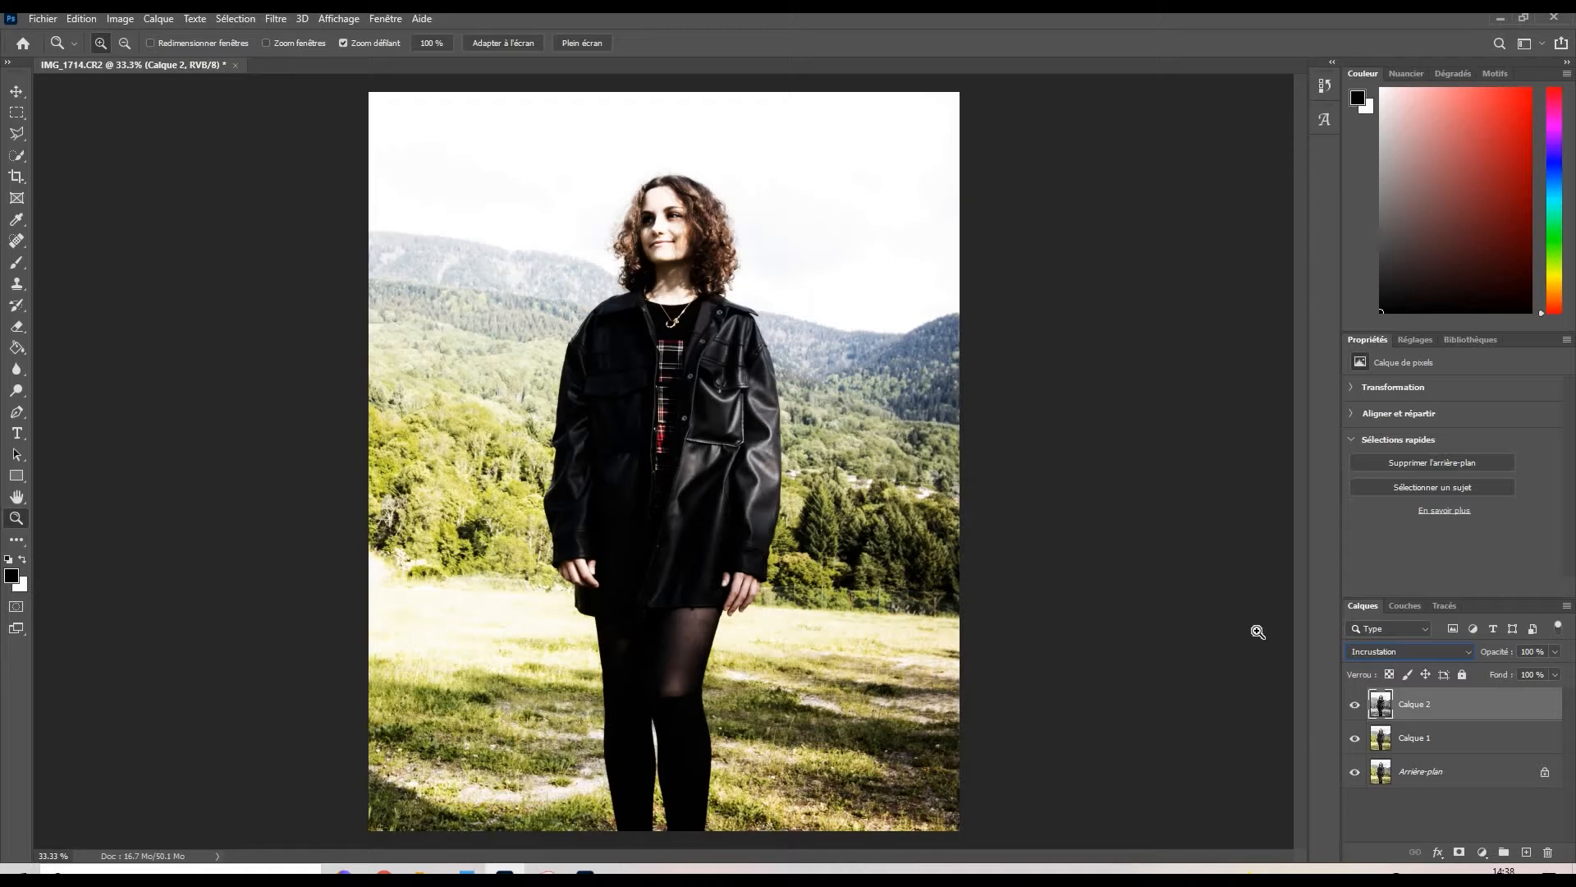
left_click(276, 18)
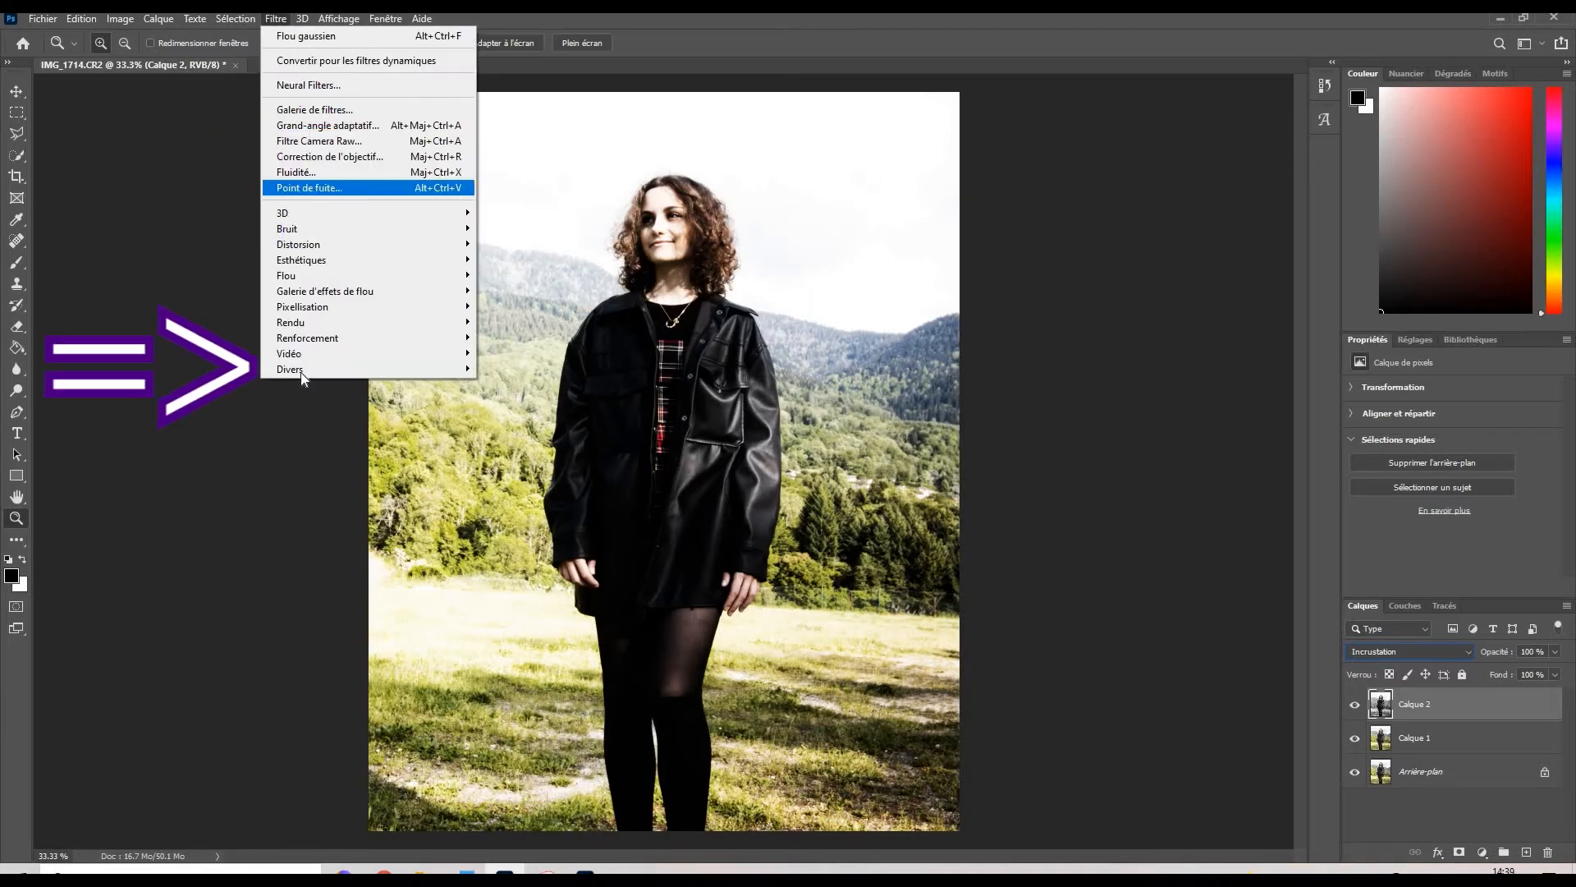
mouse_move(427, 368)
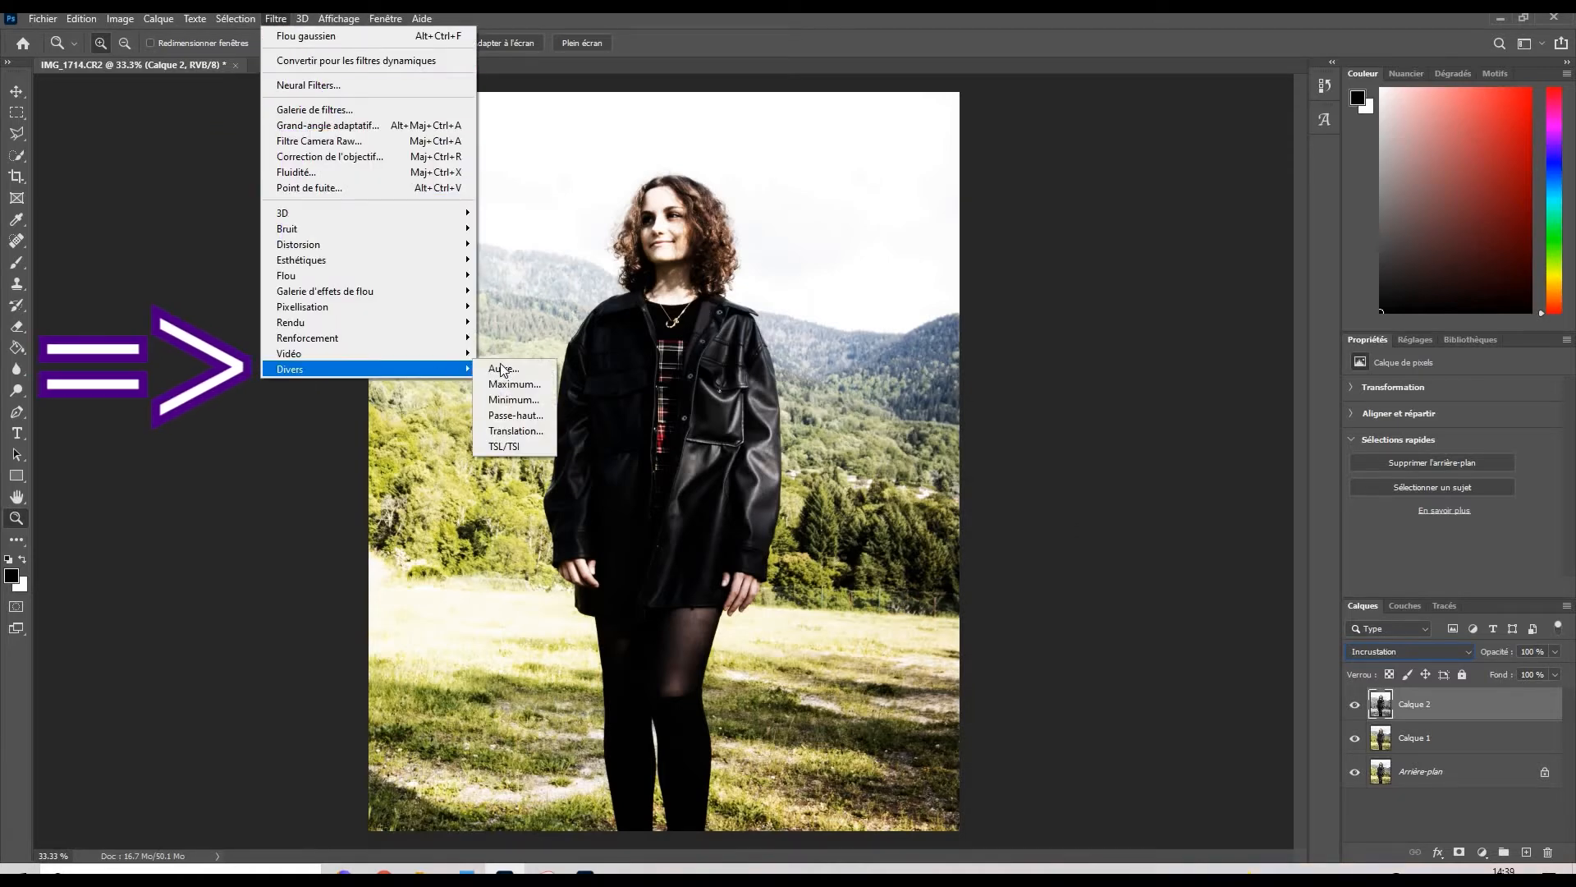
left_click(514, 414)
left_click(716, 415)
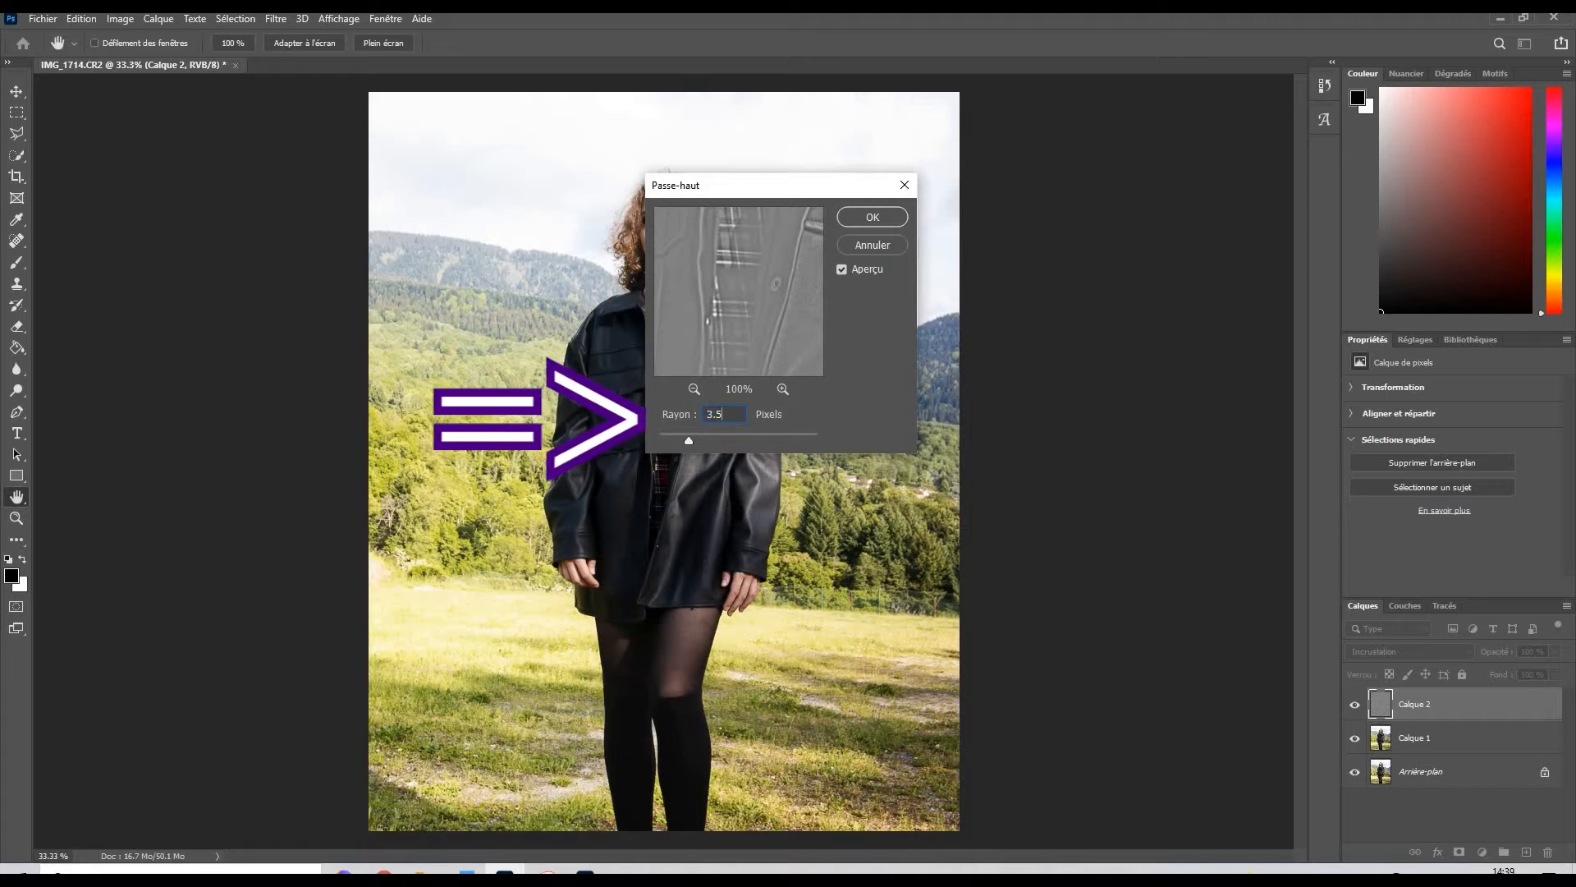
left_click(863, 216)
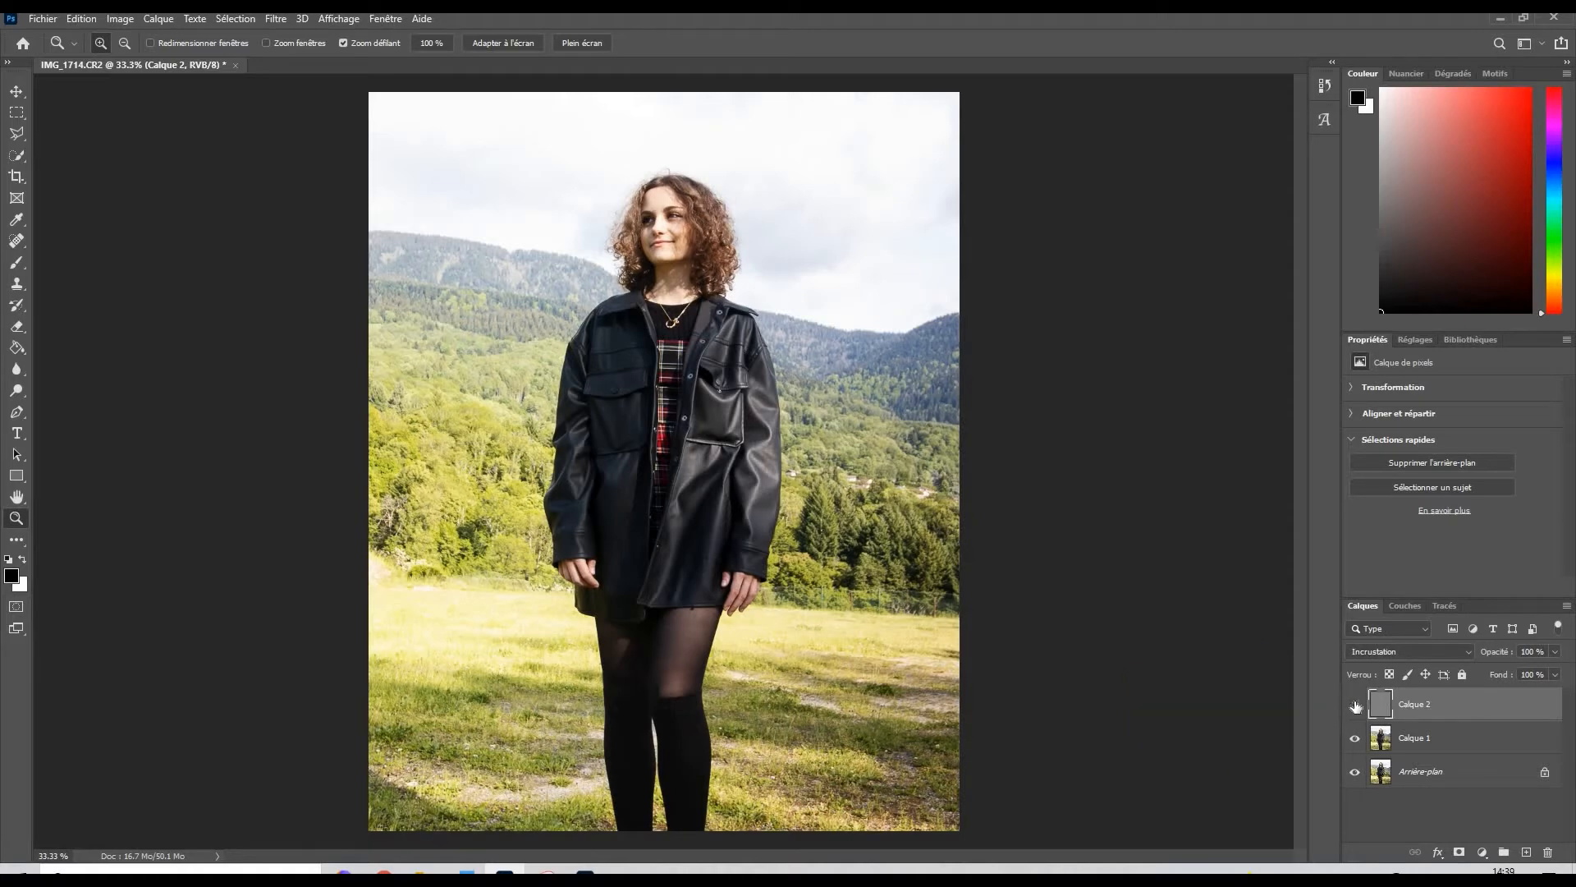
Step: Examine the woman's face and jacket up close with and without the high-pass layer
left_click_drag(654, 276, 669, 409)
left_click(657, 274)
left_click(657, 273)
left_click(657, 273)
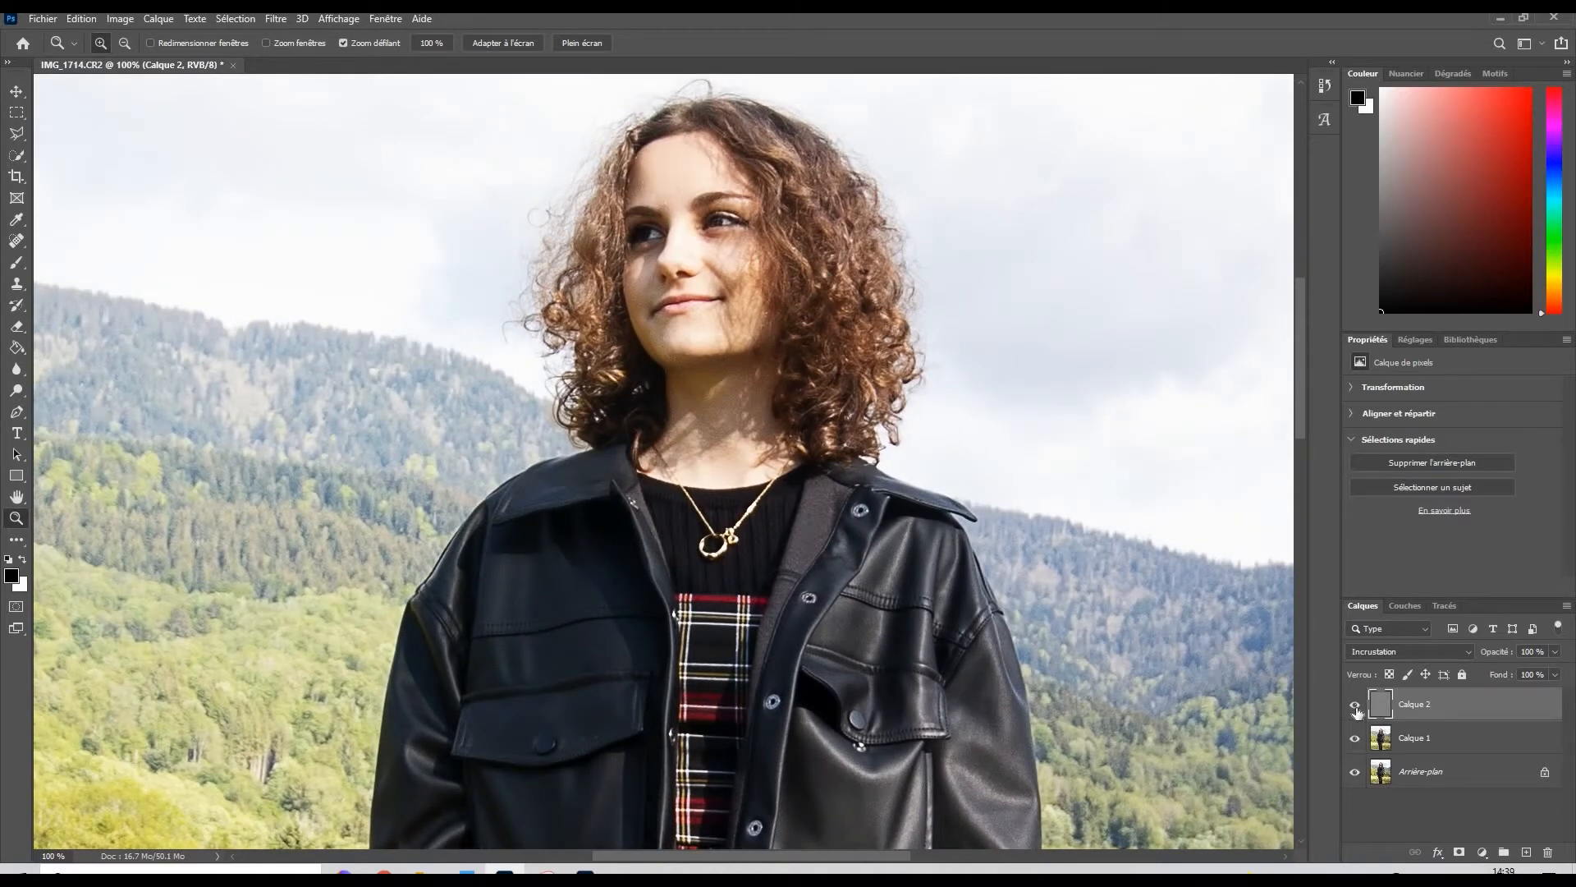
left_click(1356, 708)
left_click(1355, 707)
left_click(1356, 708)
left_click(1356, 707)
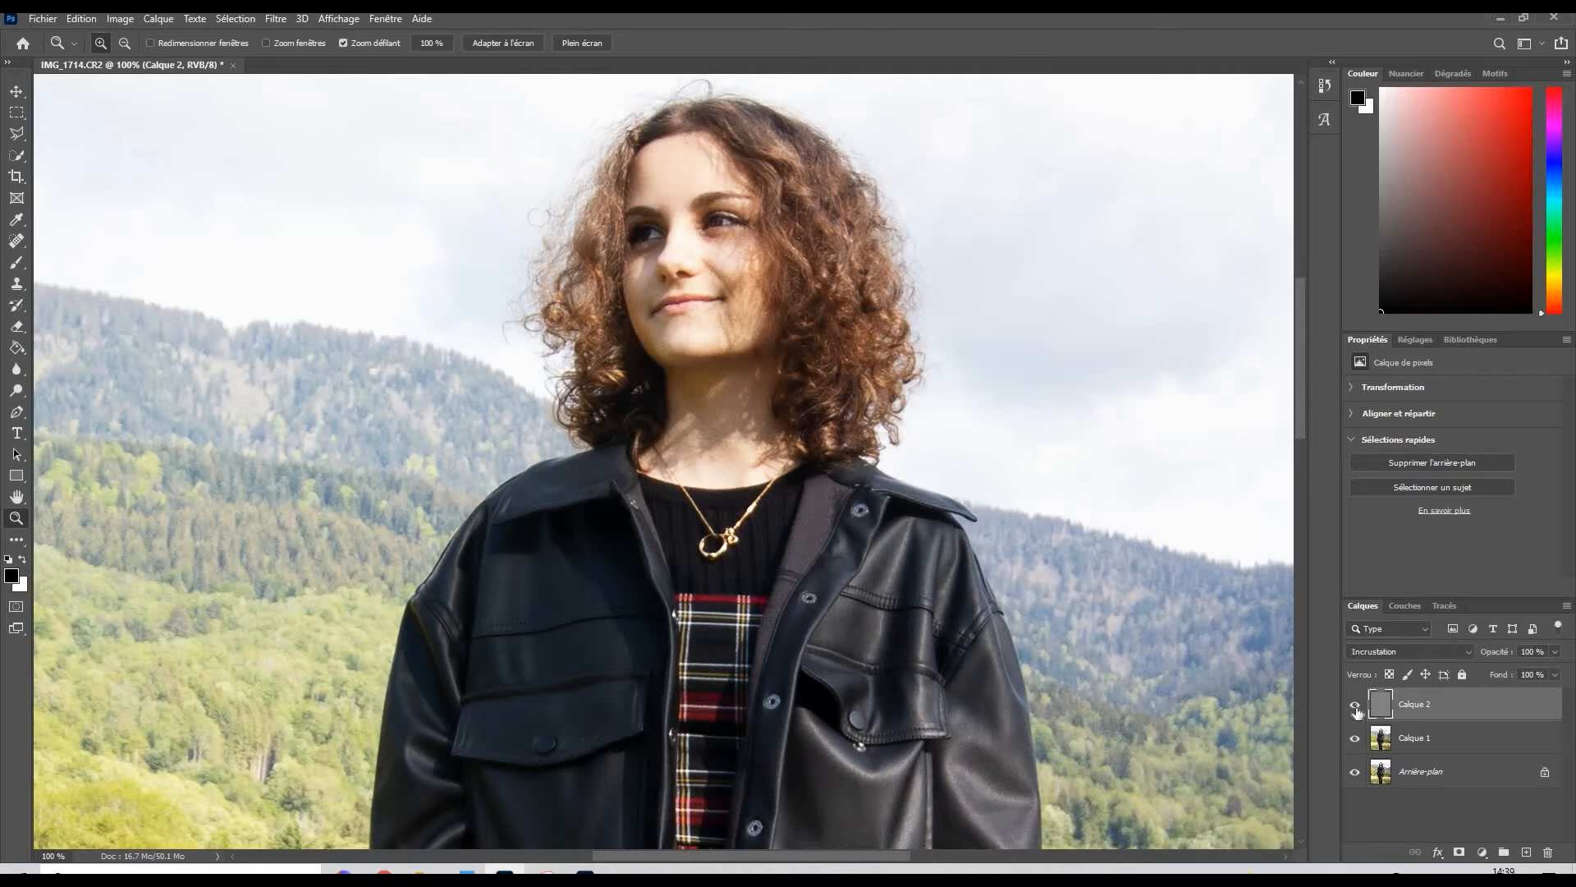
left_click(1355, 708)
left_click(1356, 708)
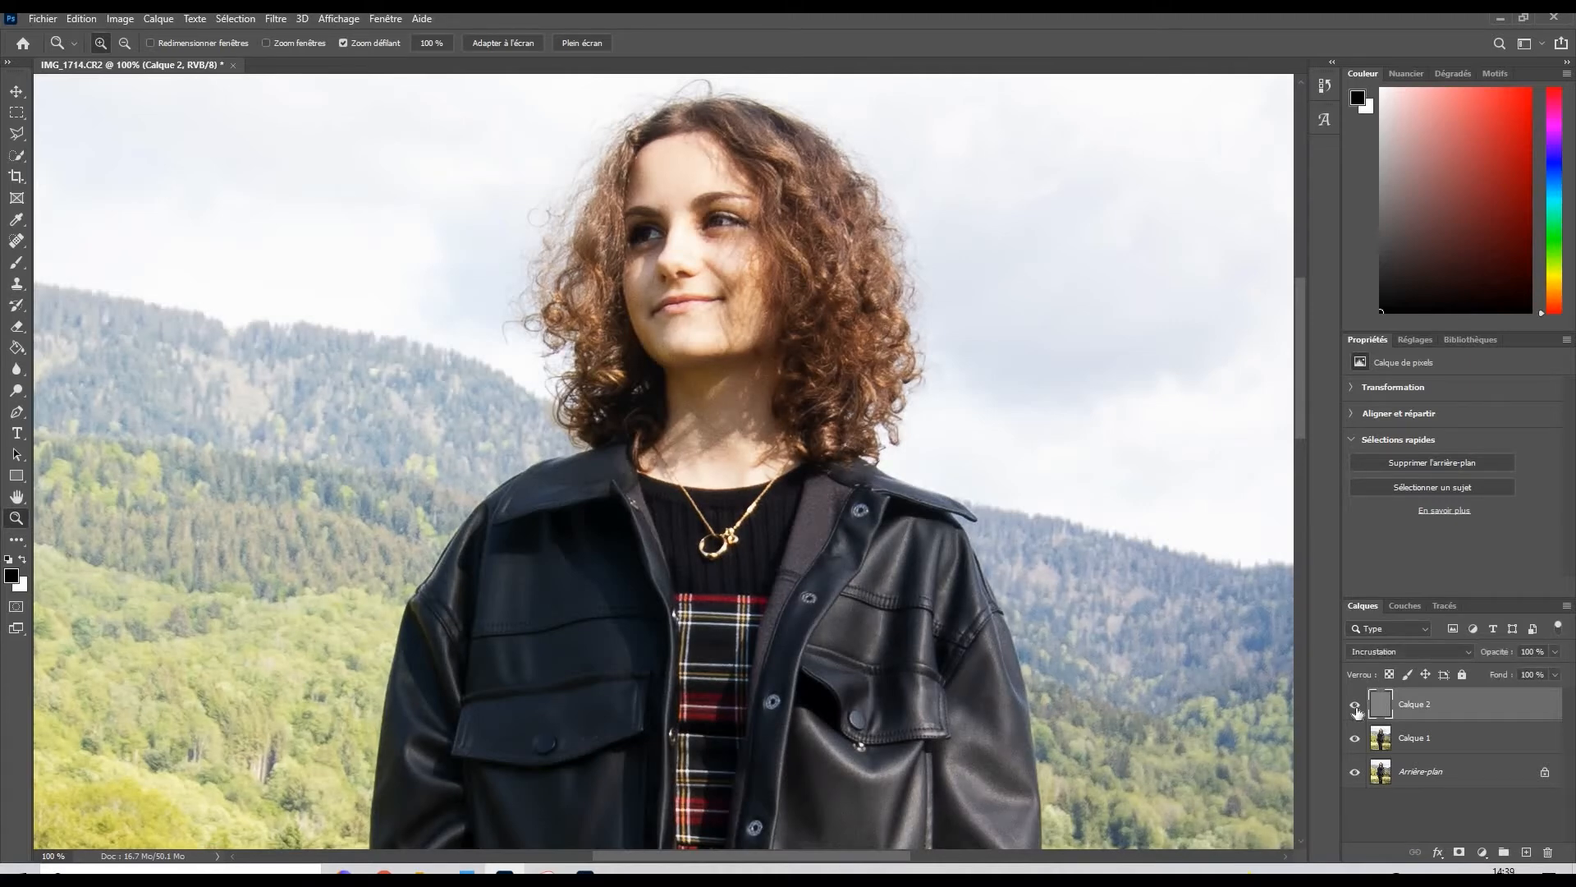
left_click(690, 457, "alt")
left_click(691, 456, "alt")
left_click(691, 456, "alt")
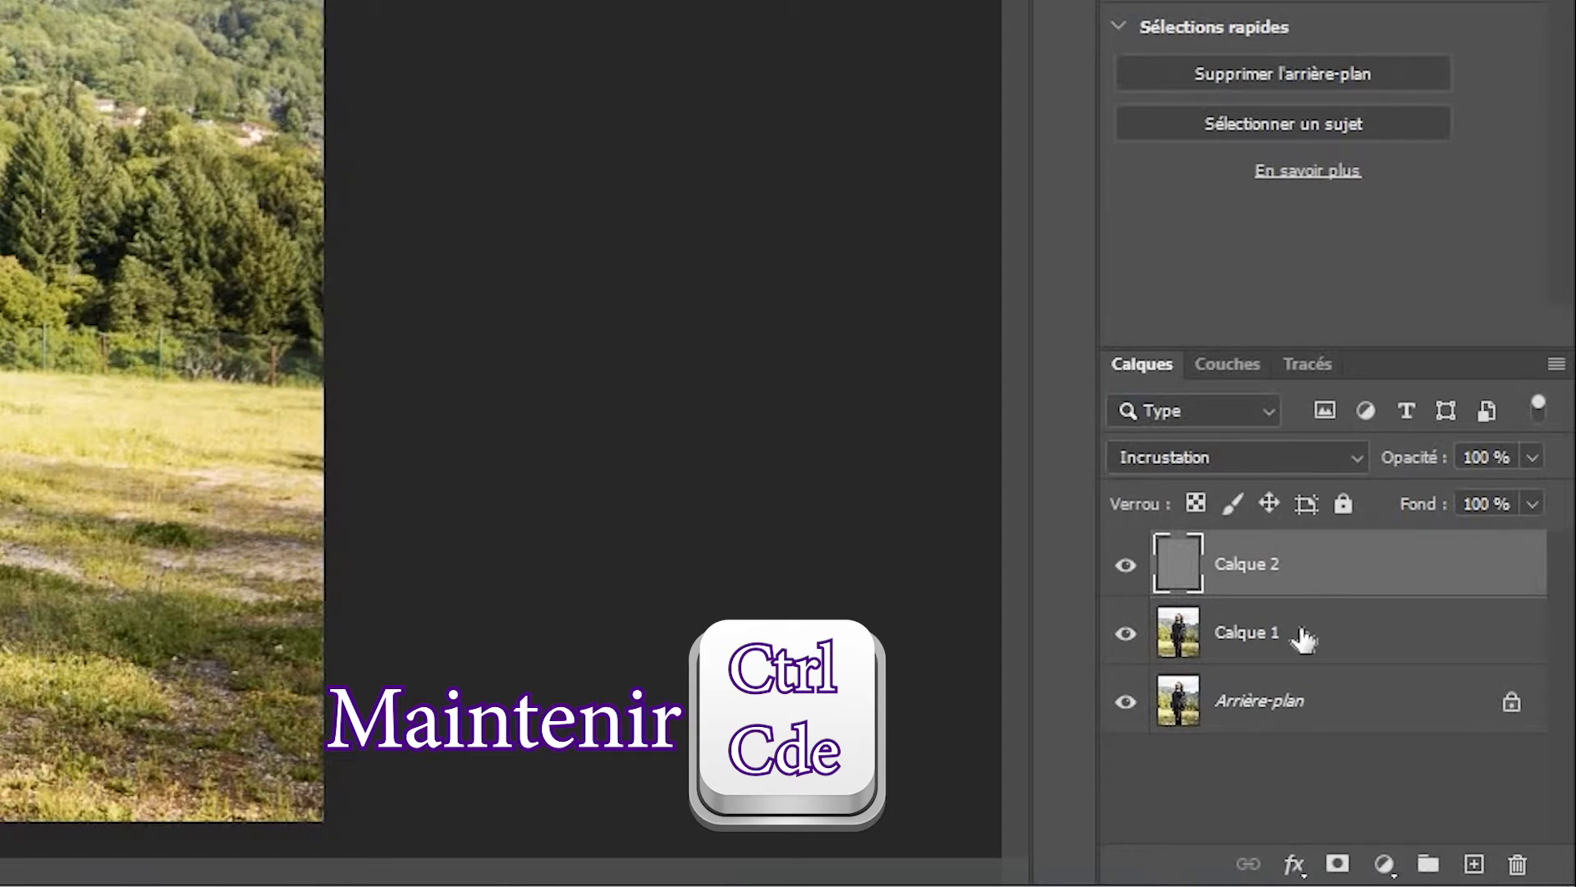
Step: Duplicate Calque 1 and Calque 2 together and set the opacity of the two copies to 20%
left_click(1303, 639, "ctrl")
left_click_drag(1332, 559, 1474, 867)
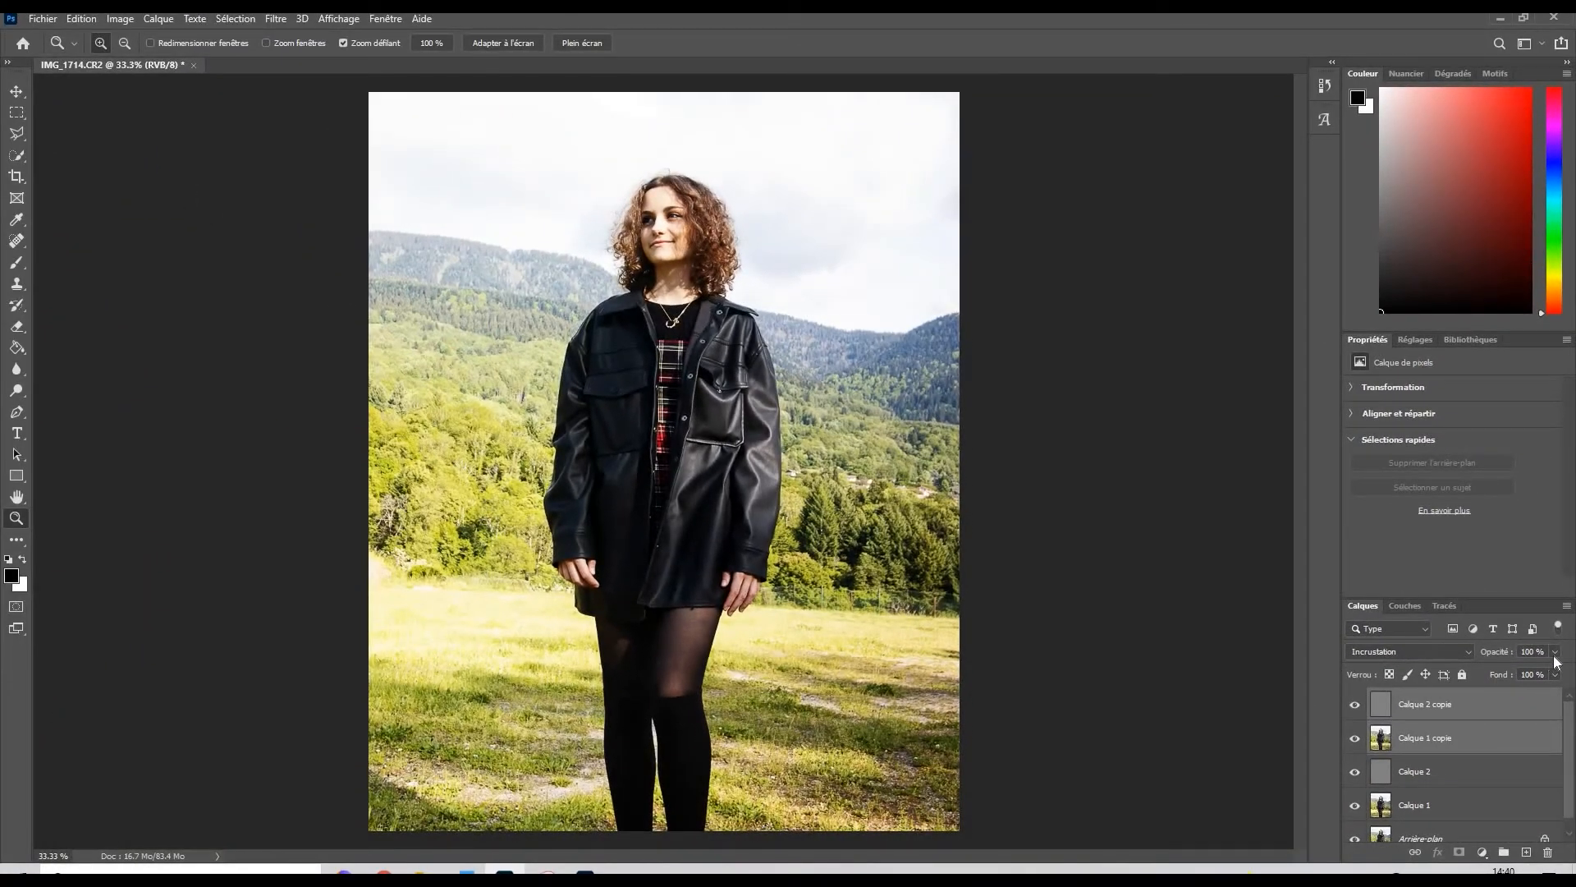
left_click(1554, 652)
left_click_drag(1559, 670, 1495, 673)
left_click(1559, 642)
left_click(1071, 644)
key("alt")
left_click(742, 532, "alt")
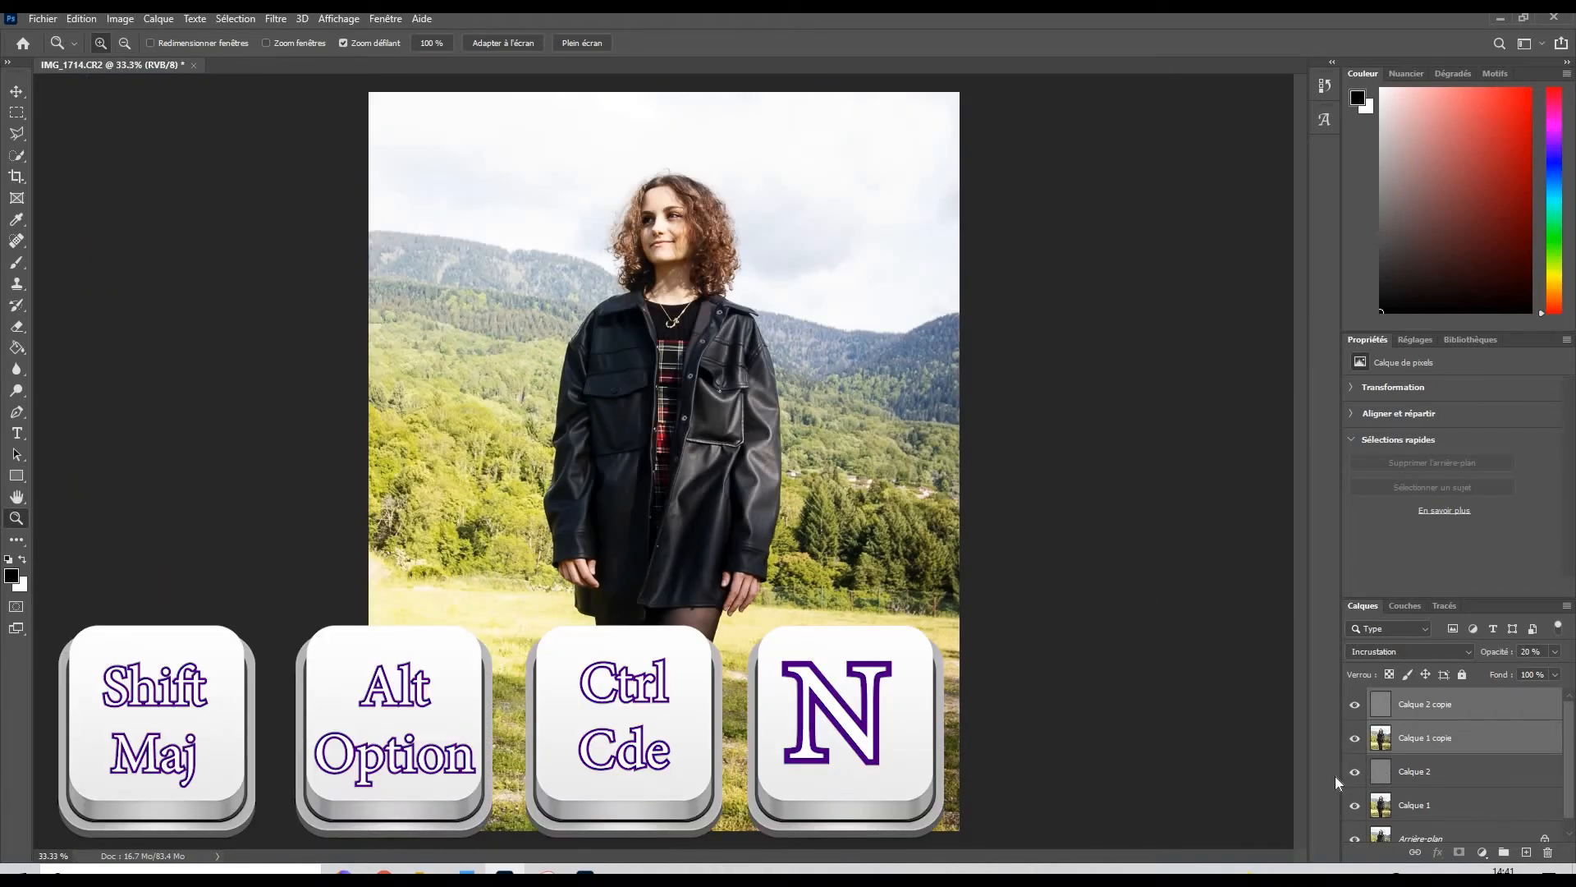
Step: Add a new empty layer at the top of the stack and fill it with the orange colour f57900
key("ctrl+shift+alt+n")
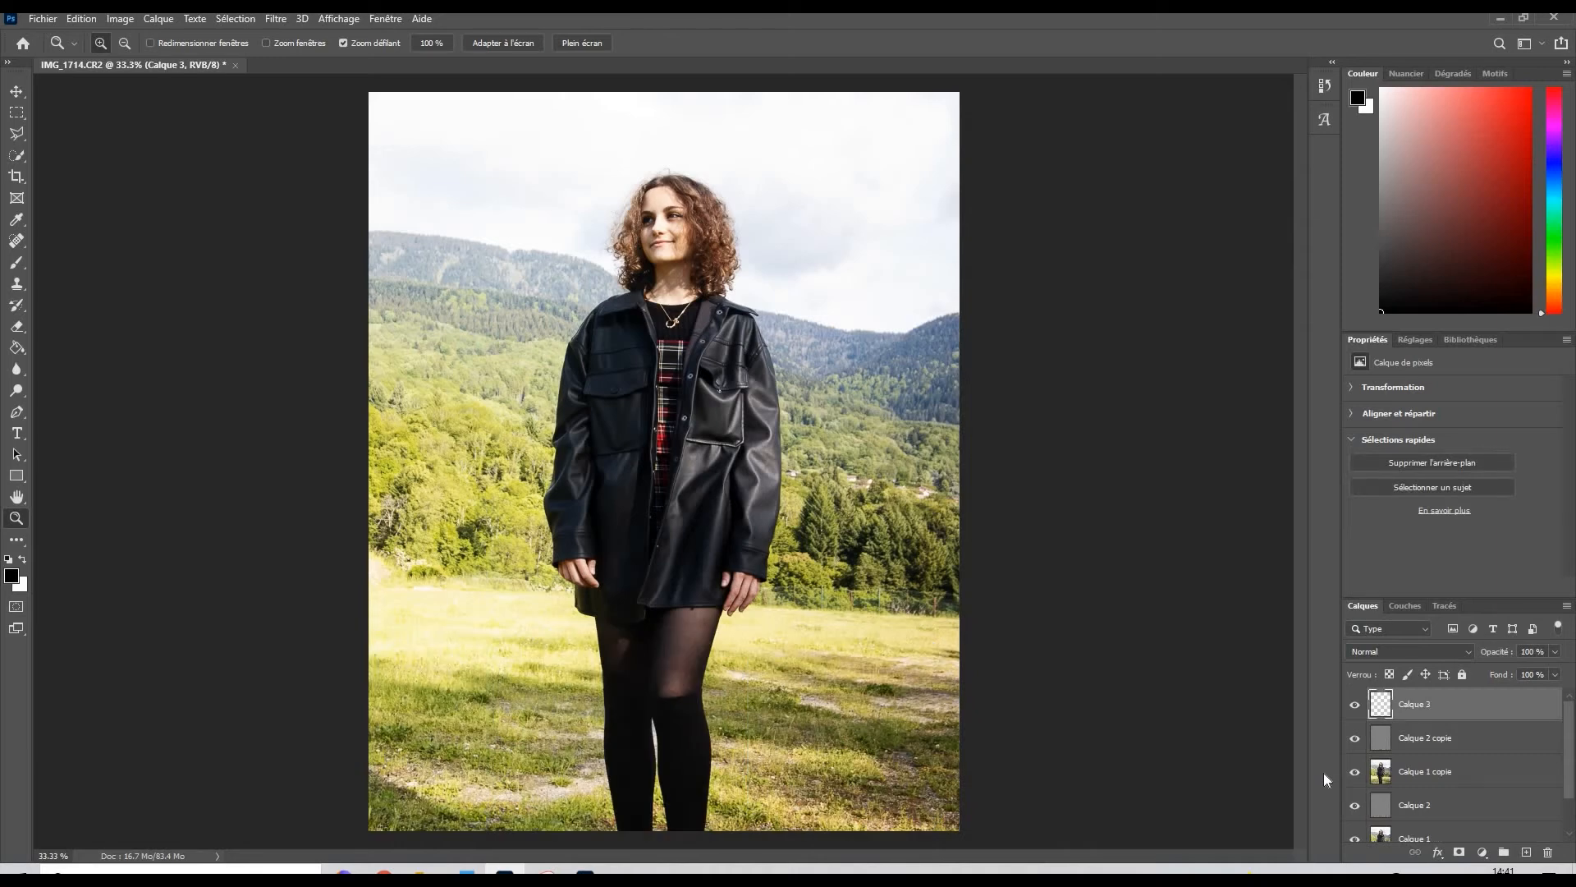
key("shift+Delete")
key("shift+F5")
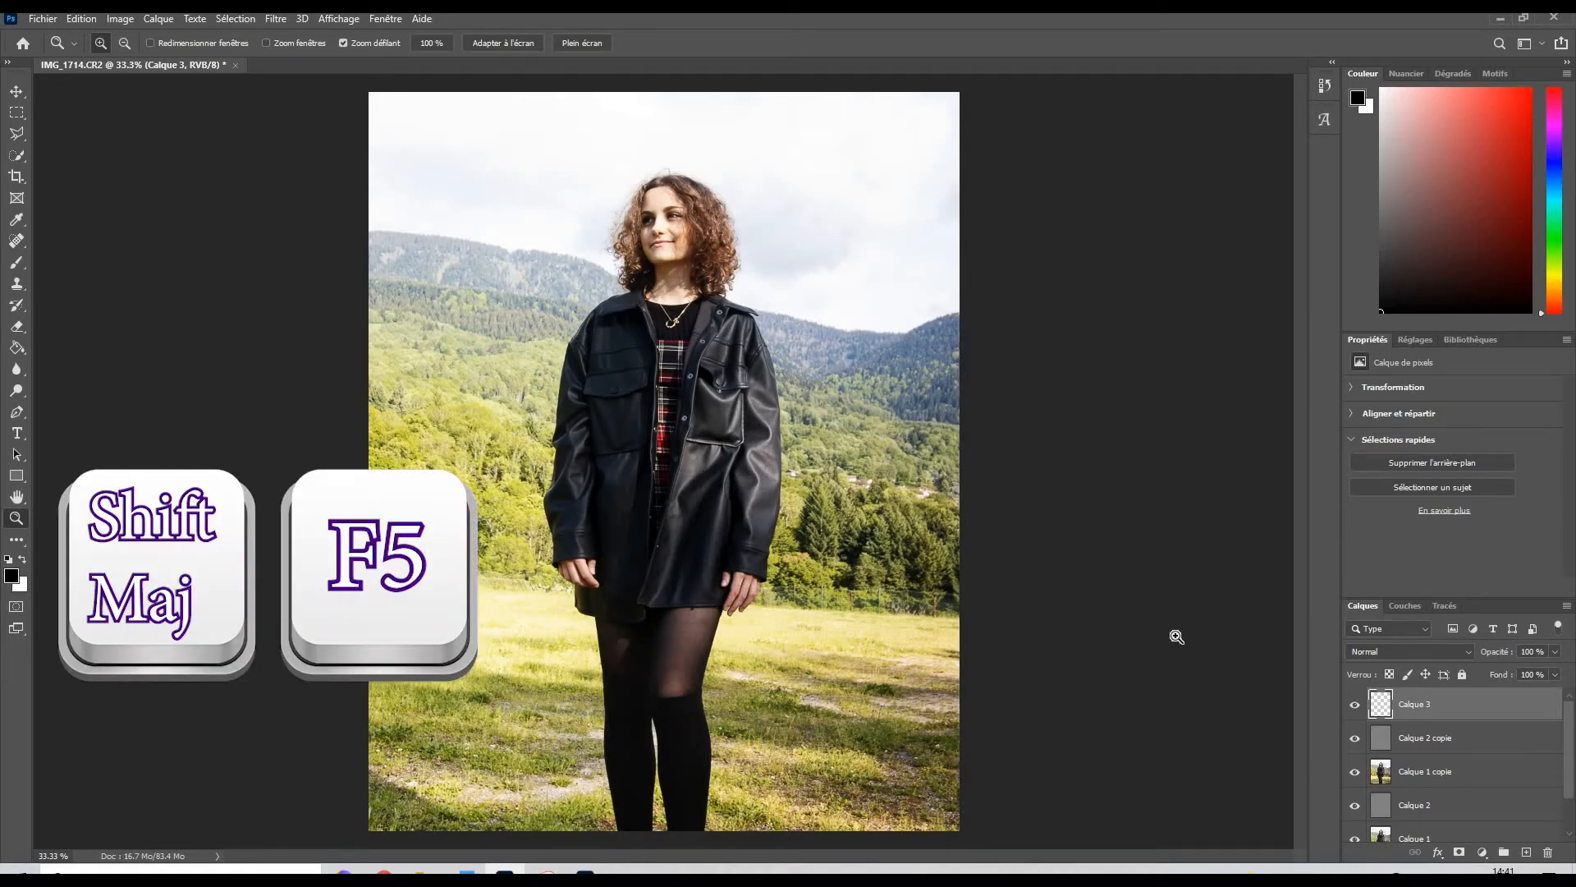
left_click(90, 19)
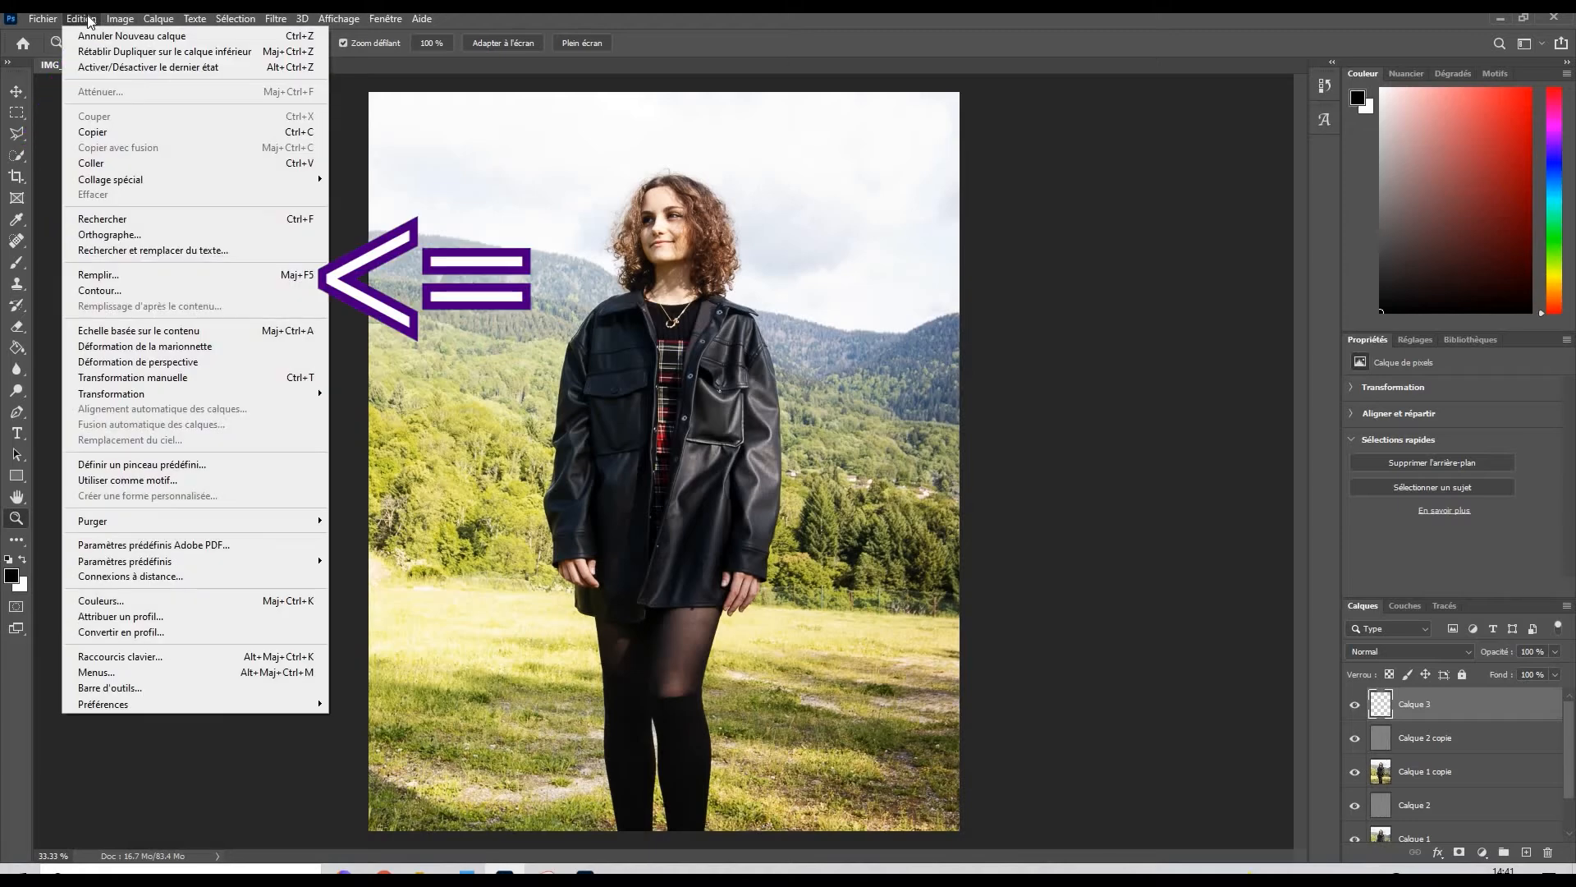
left_click(135, 274)
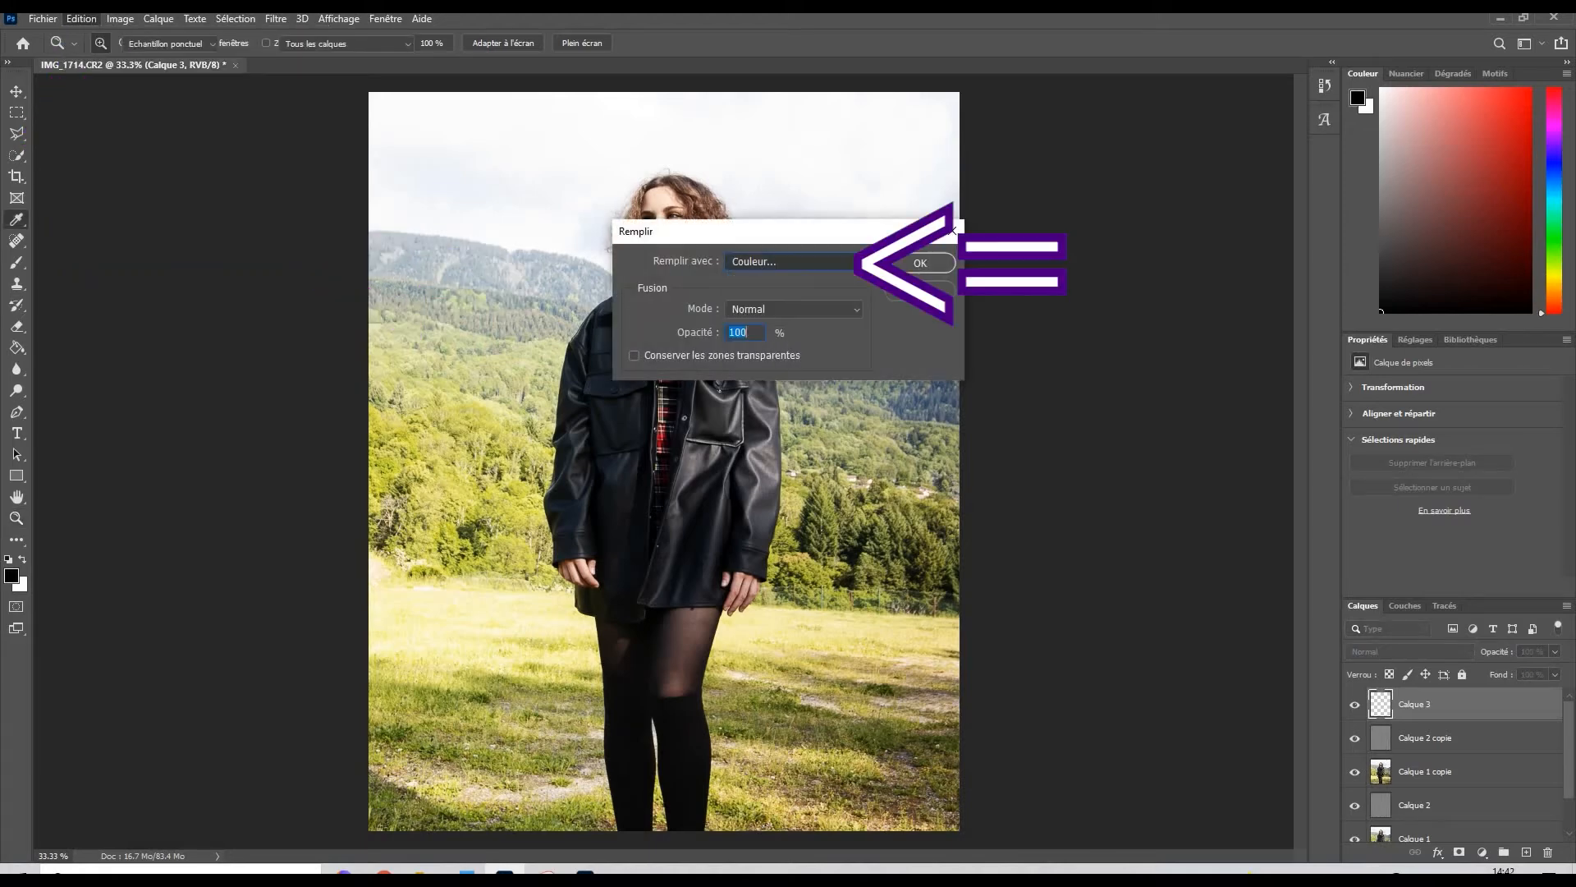
left_click(802, 266)
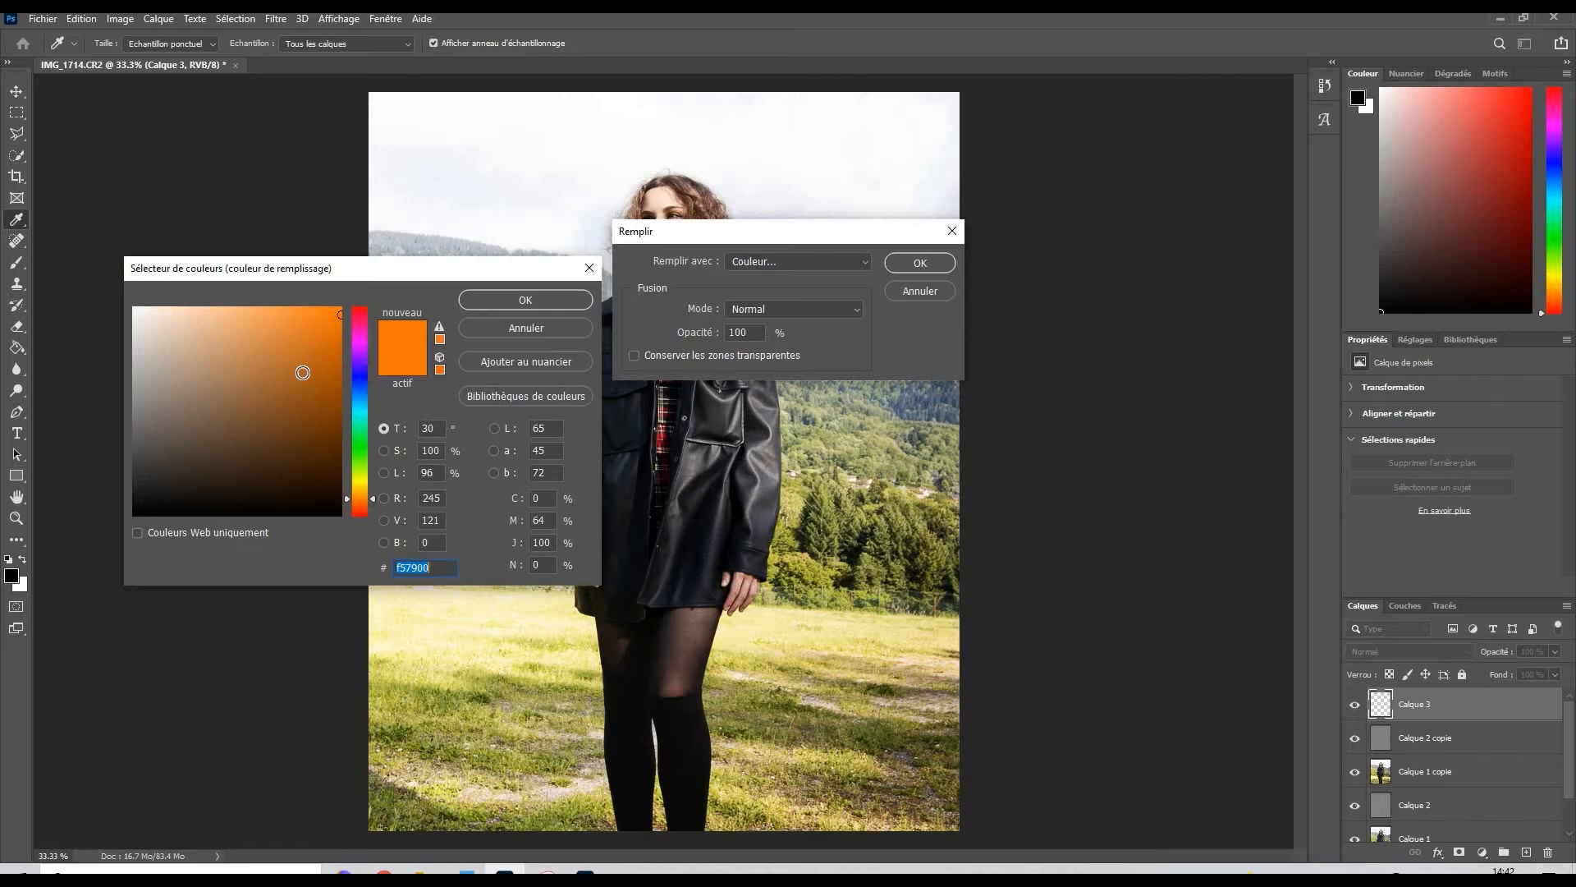
left_click(426, 567)
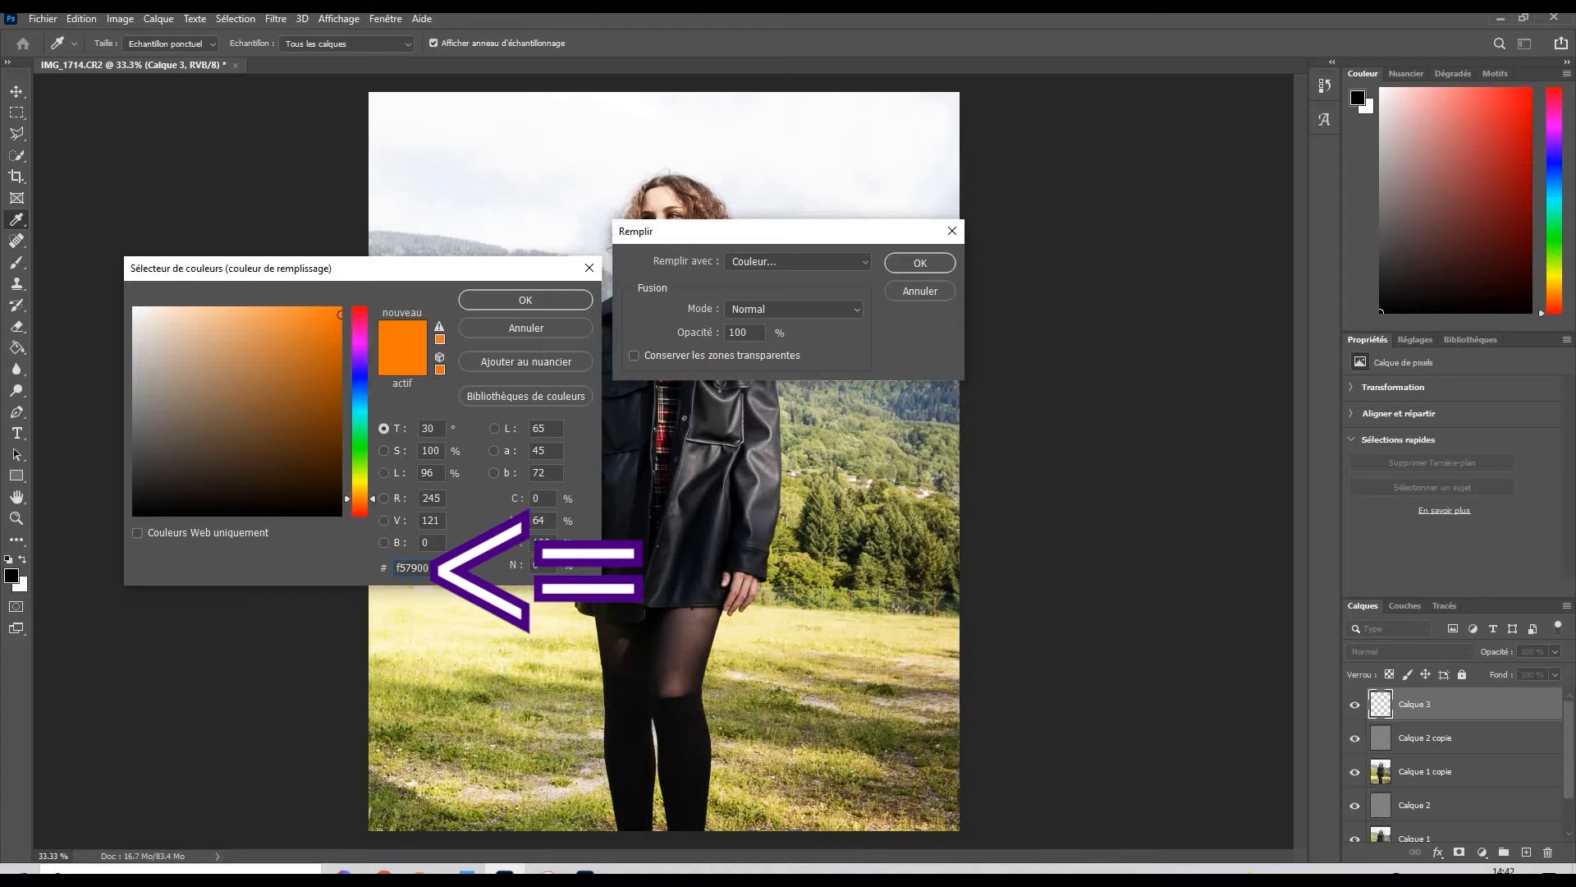
double_click(399, 567)
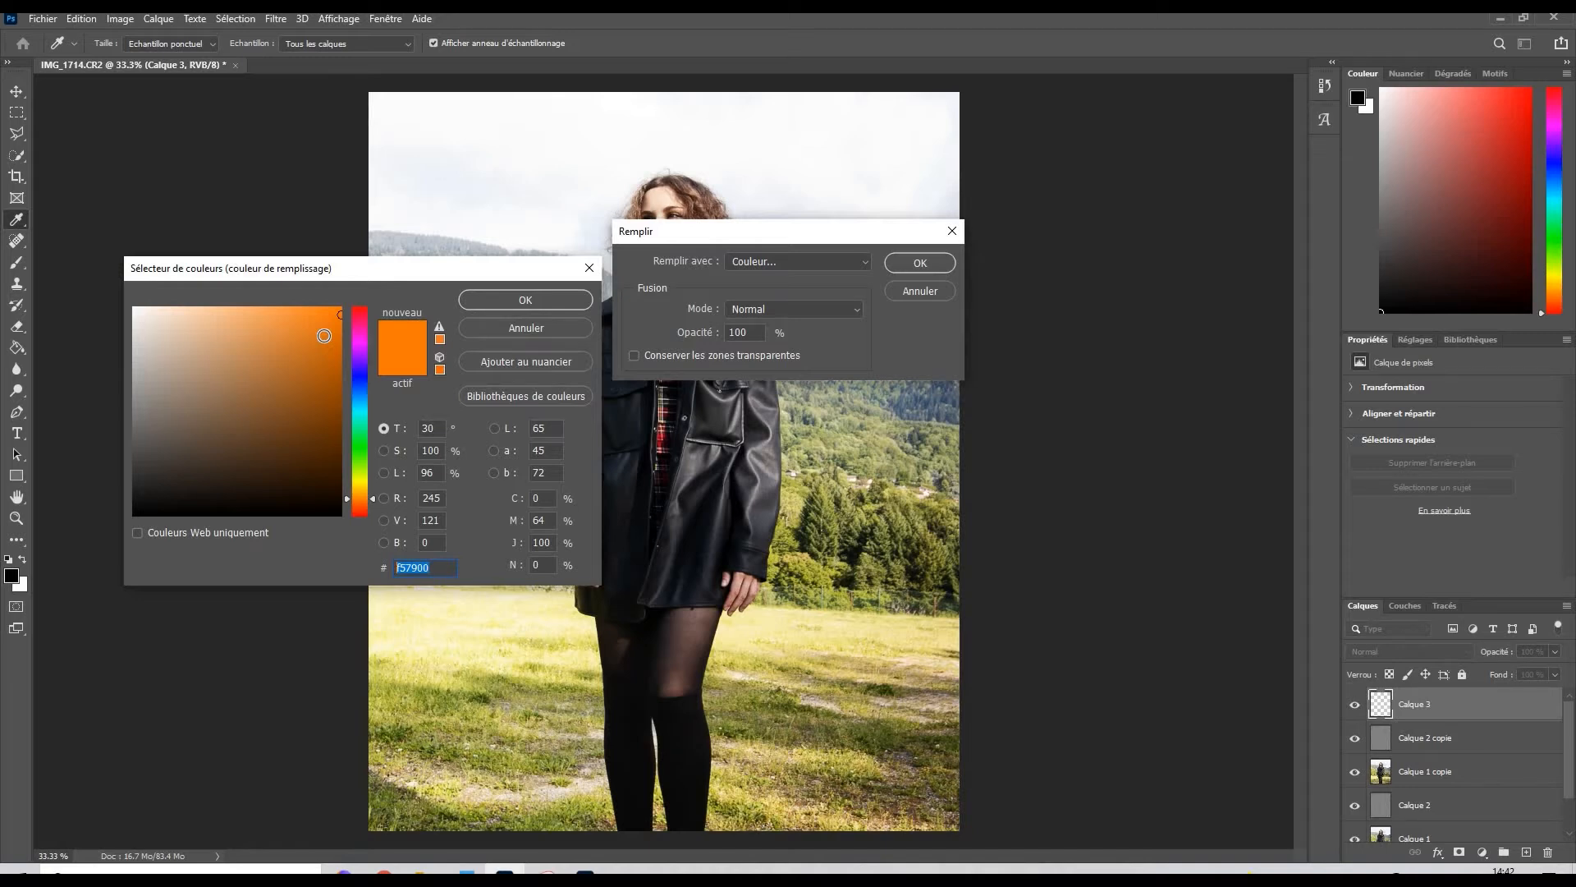
left_click(540, 302)
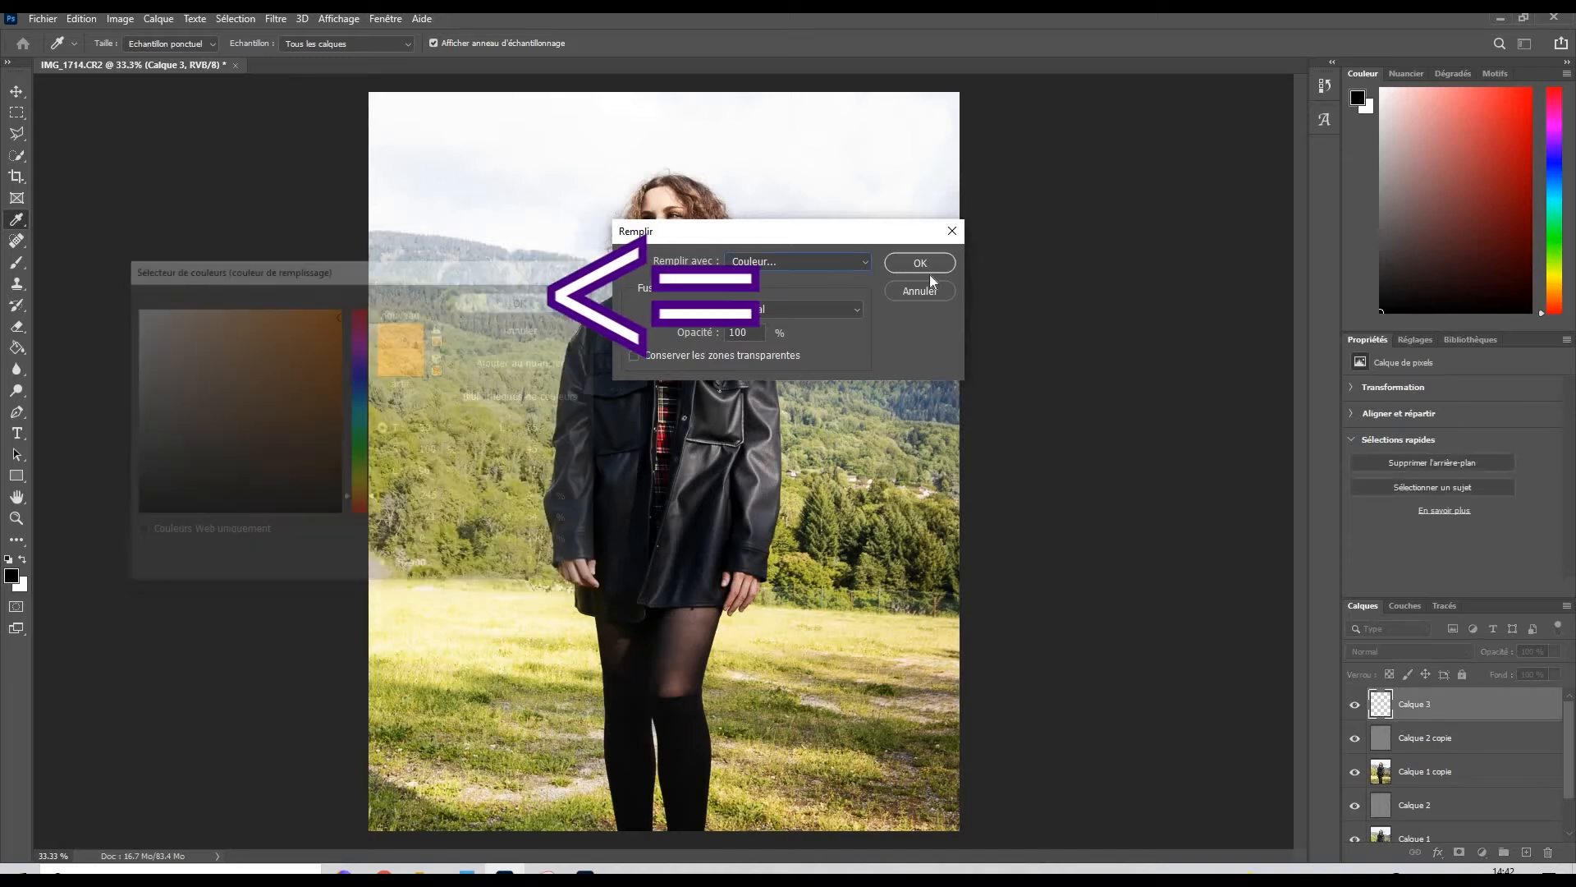
left_click(930, 268)
key("z")
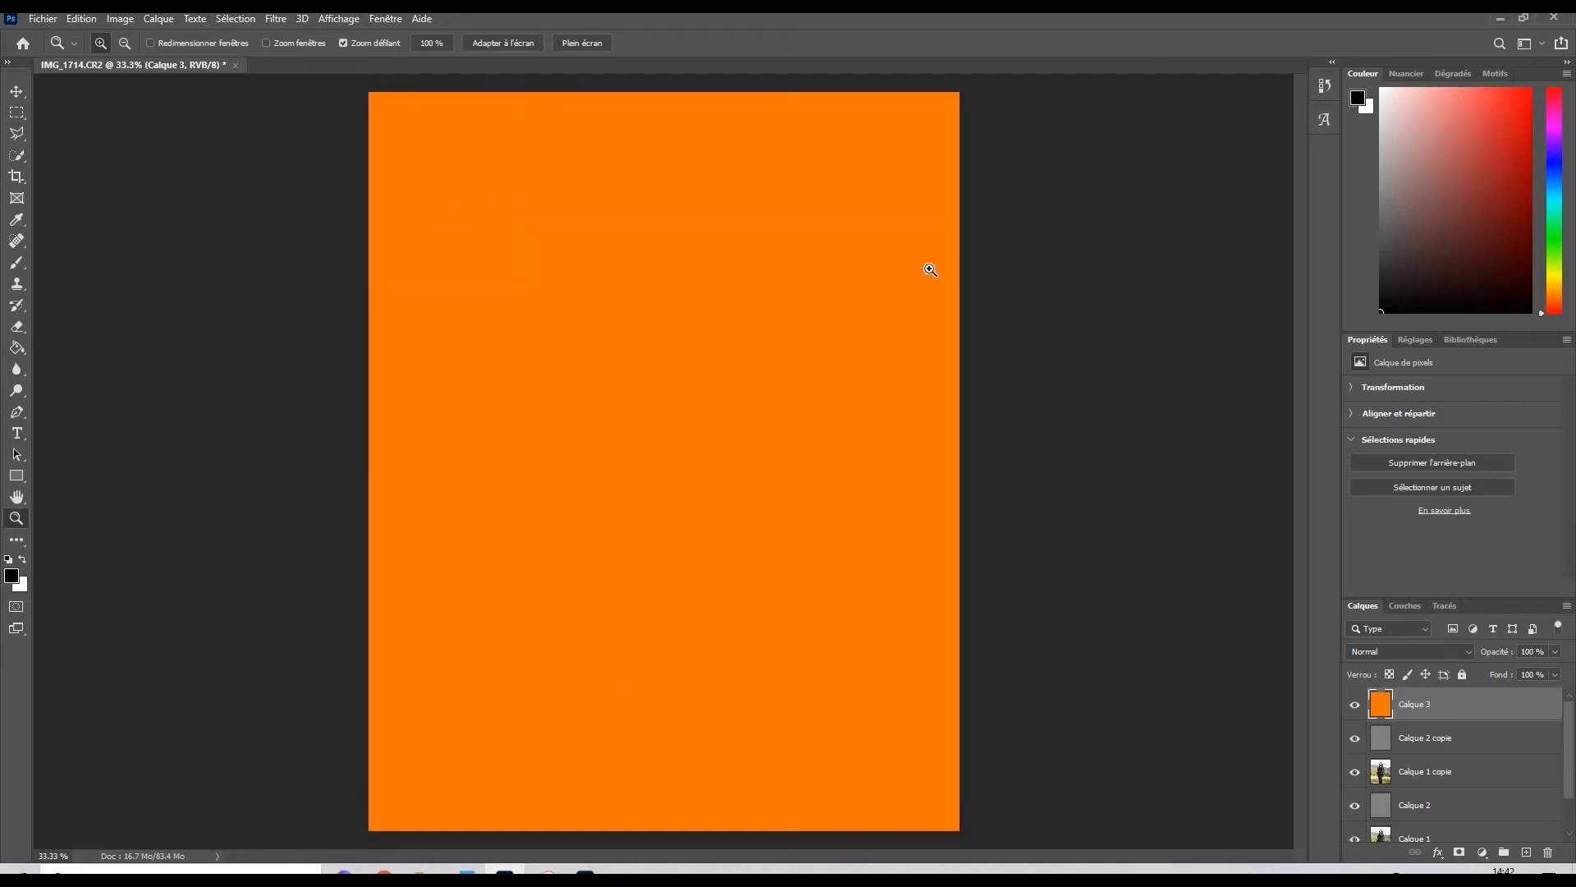
Step: Set the orange layer's blend mode to Lumière tamisée and its opacity to 11%
left_click(1420, 652)
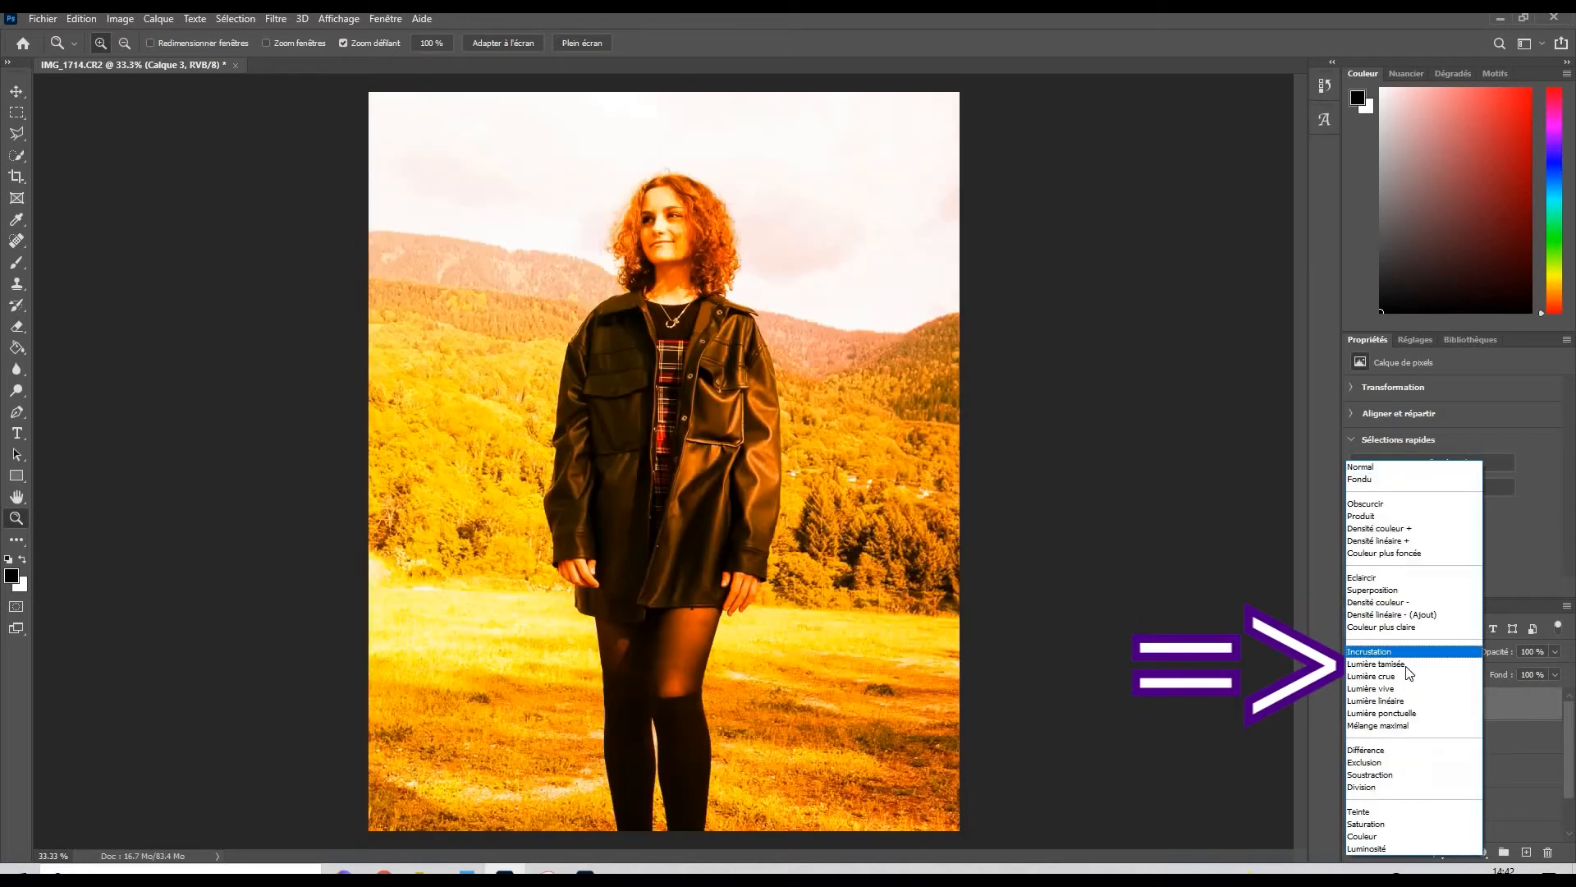
left_click(1408, 664)
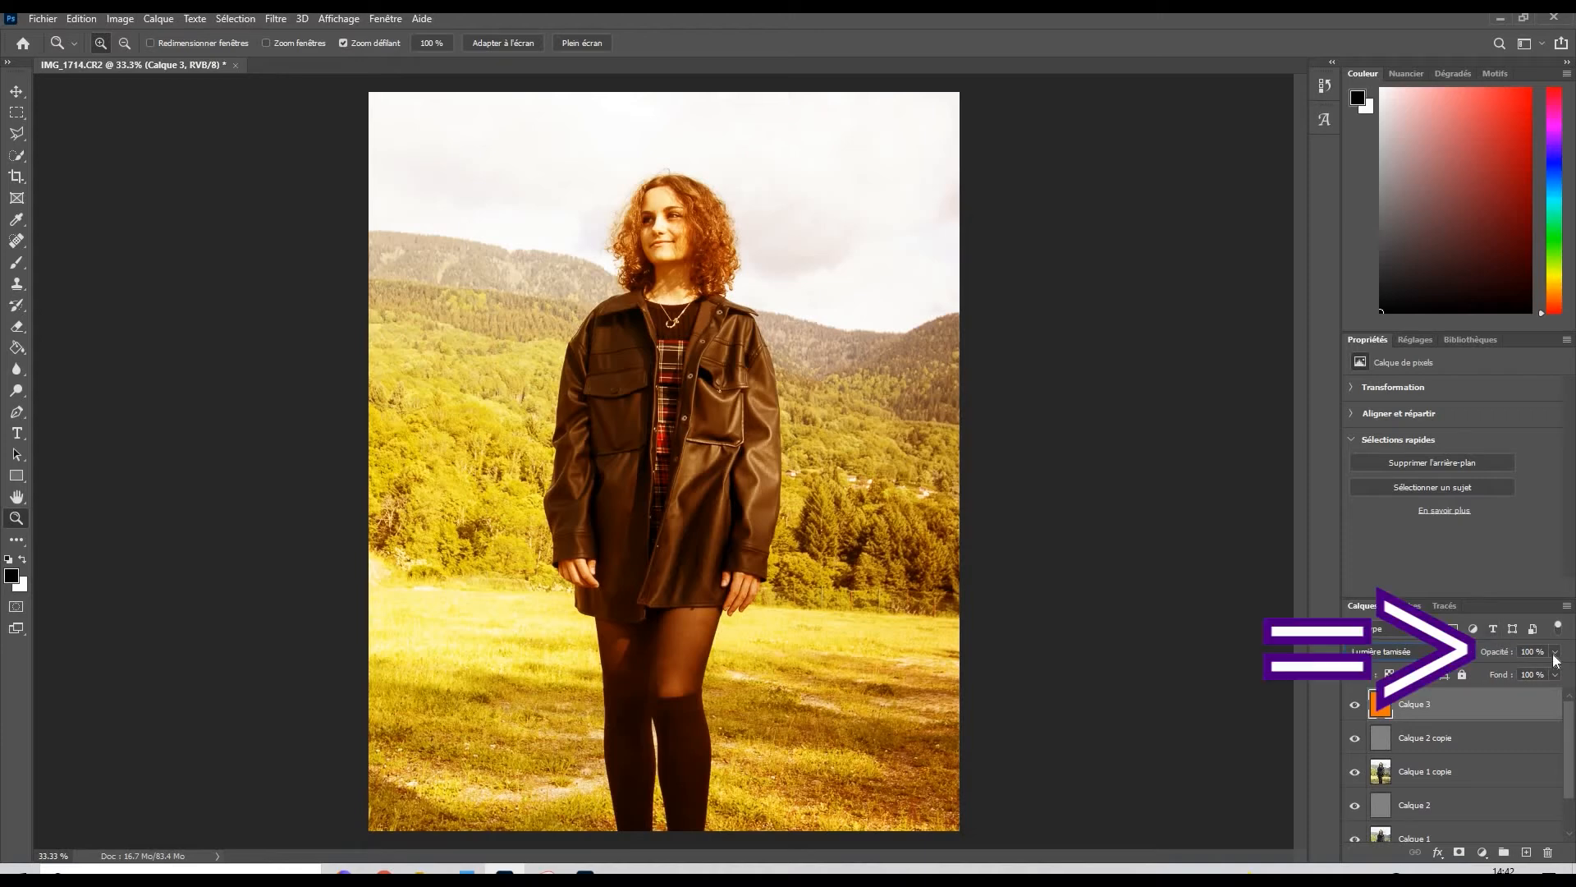
left_click_drag(1555, 652, 1490, 672)
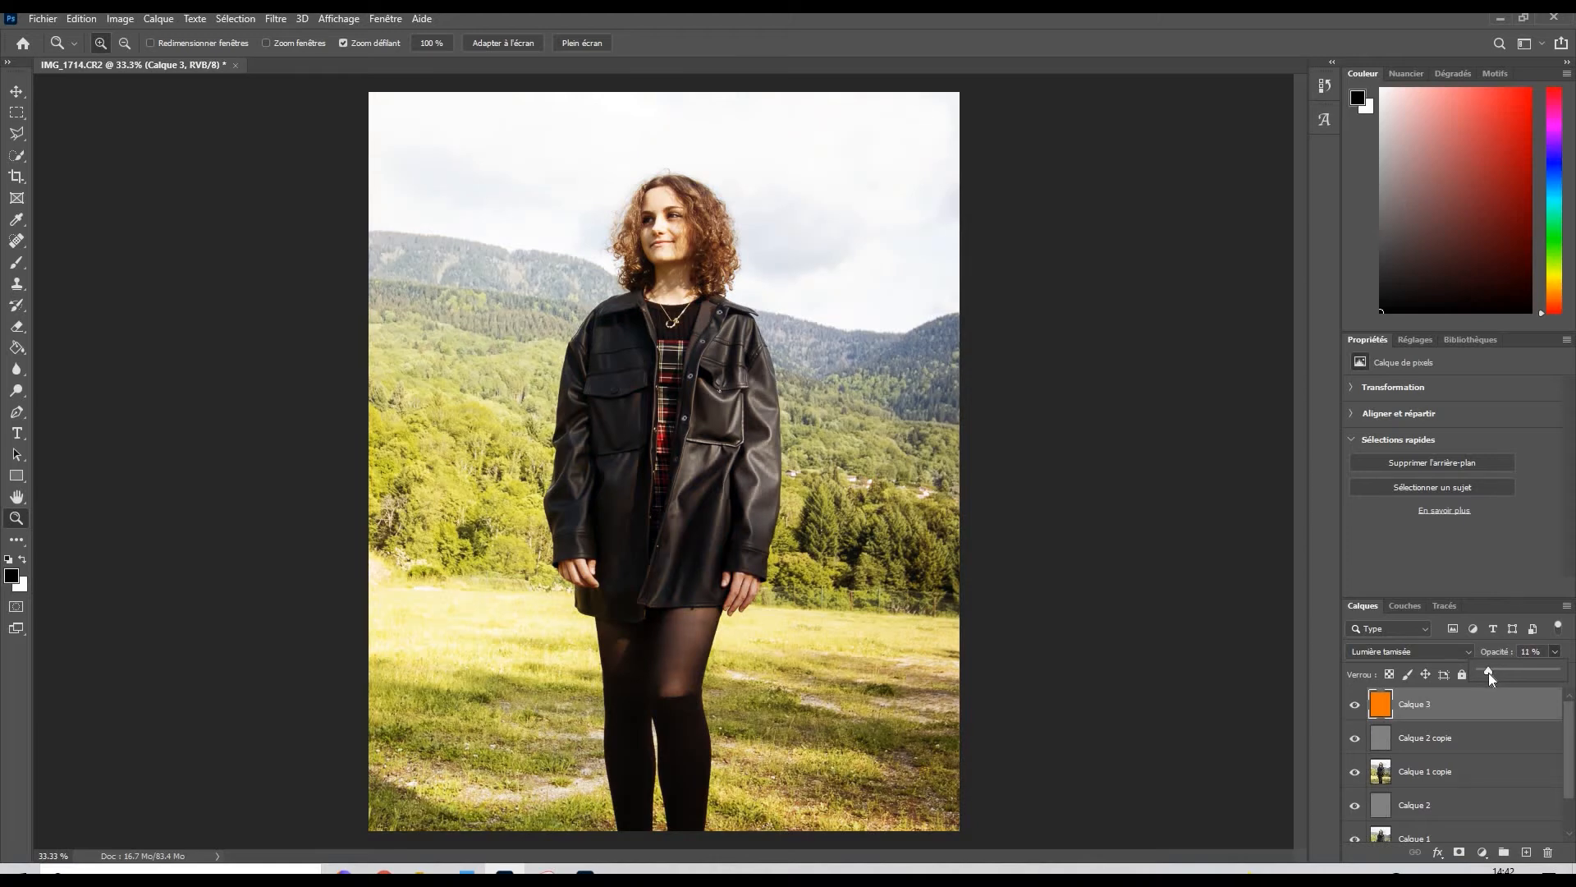
left_click(1569, 650)
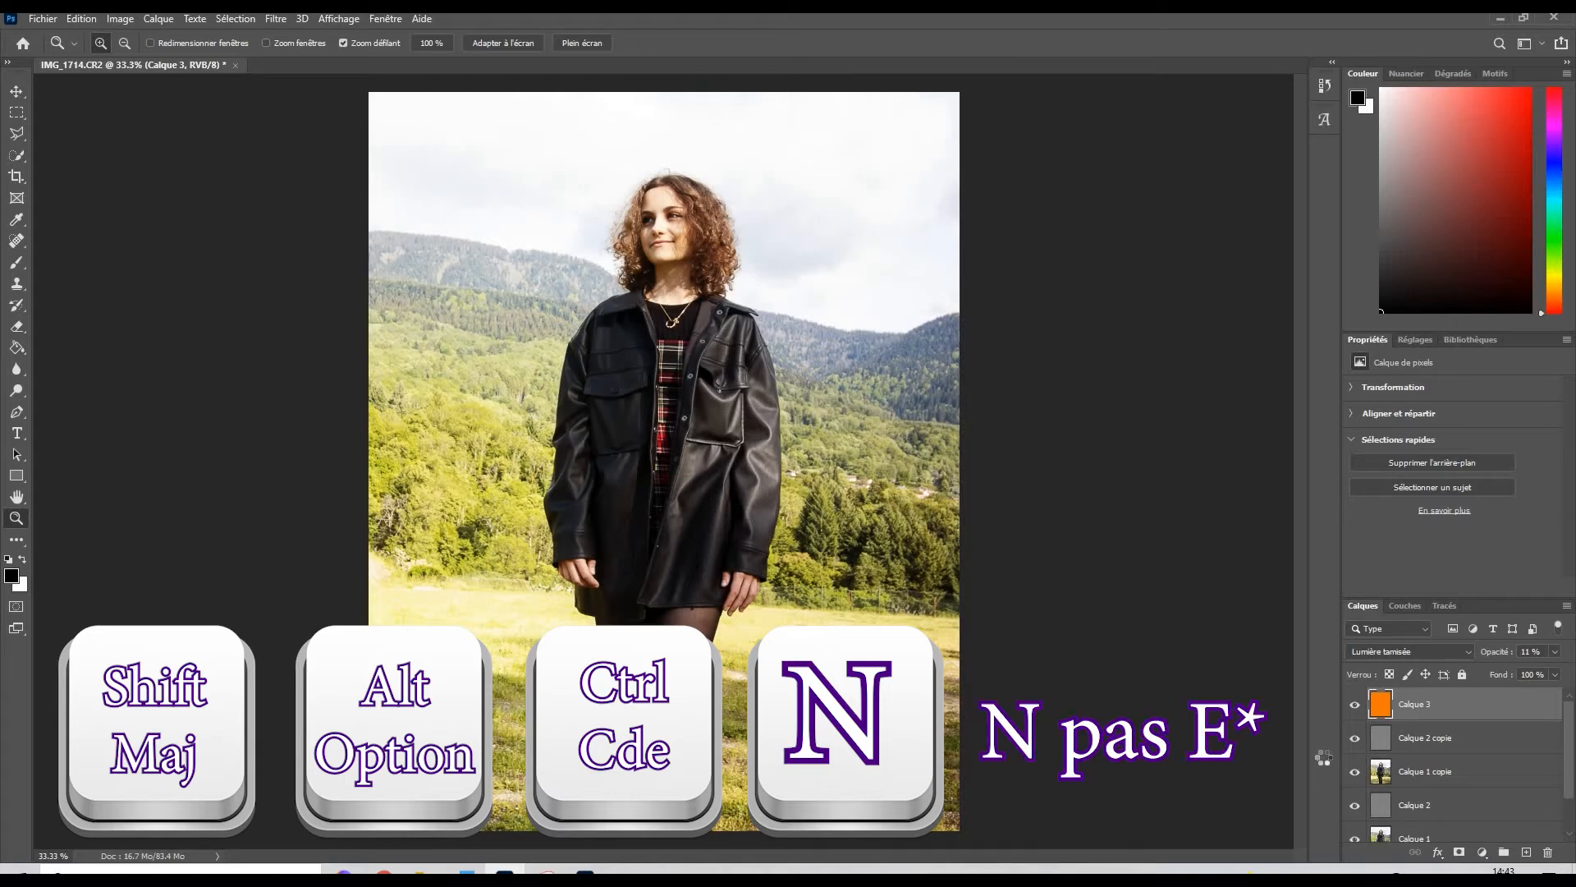
Step: Stamp all visible layers onto two new layers above the orange fill layer
key("ctrl+shift+alt+n")
key("ctrl+shift+alt+e")
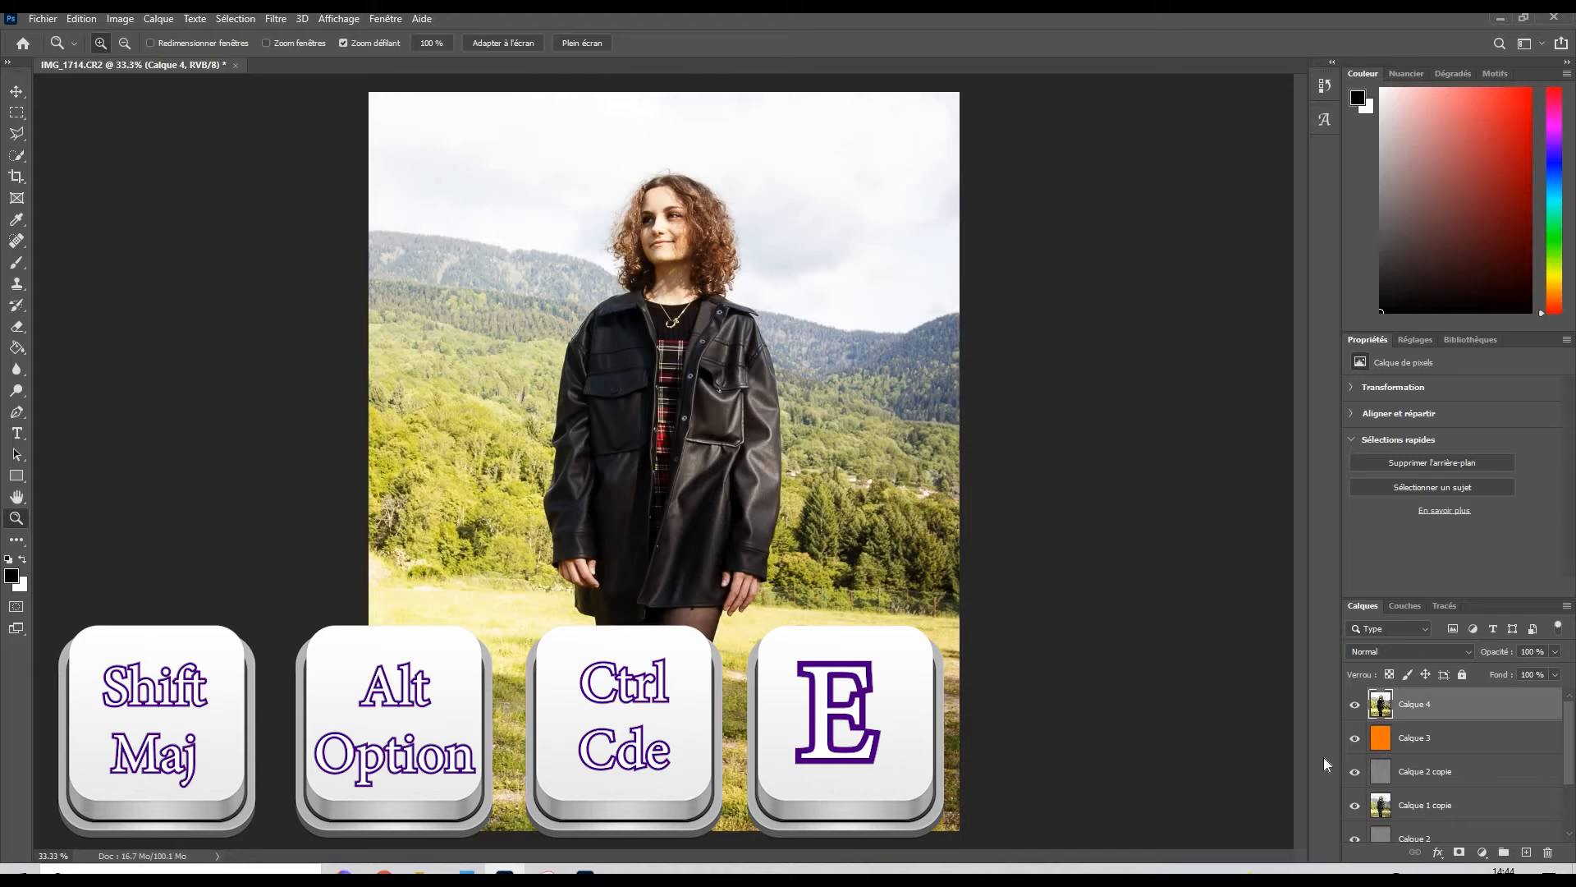
key("ctrl+shift+alt+e")
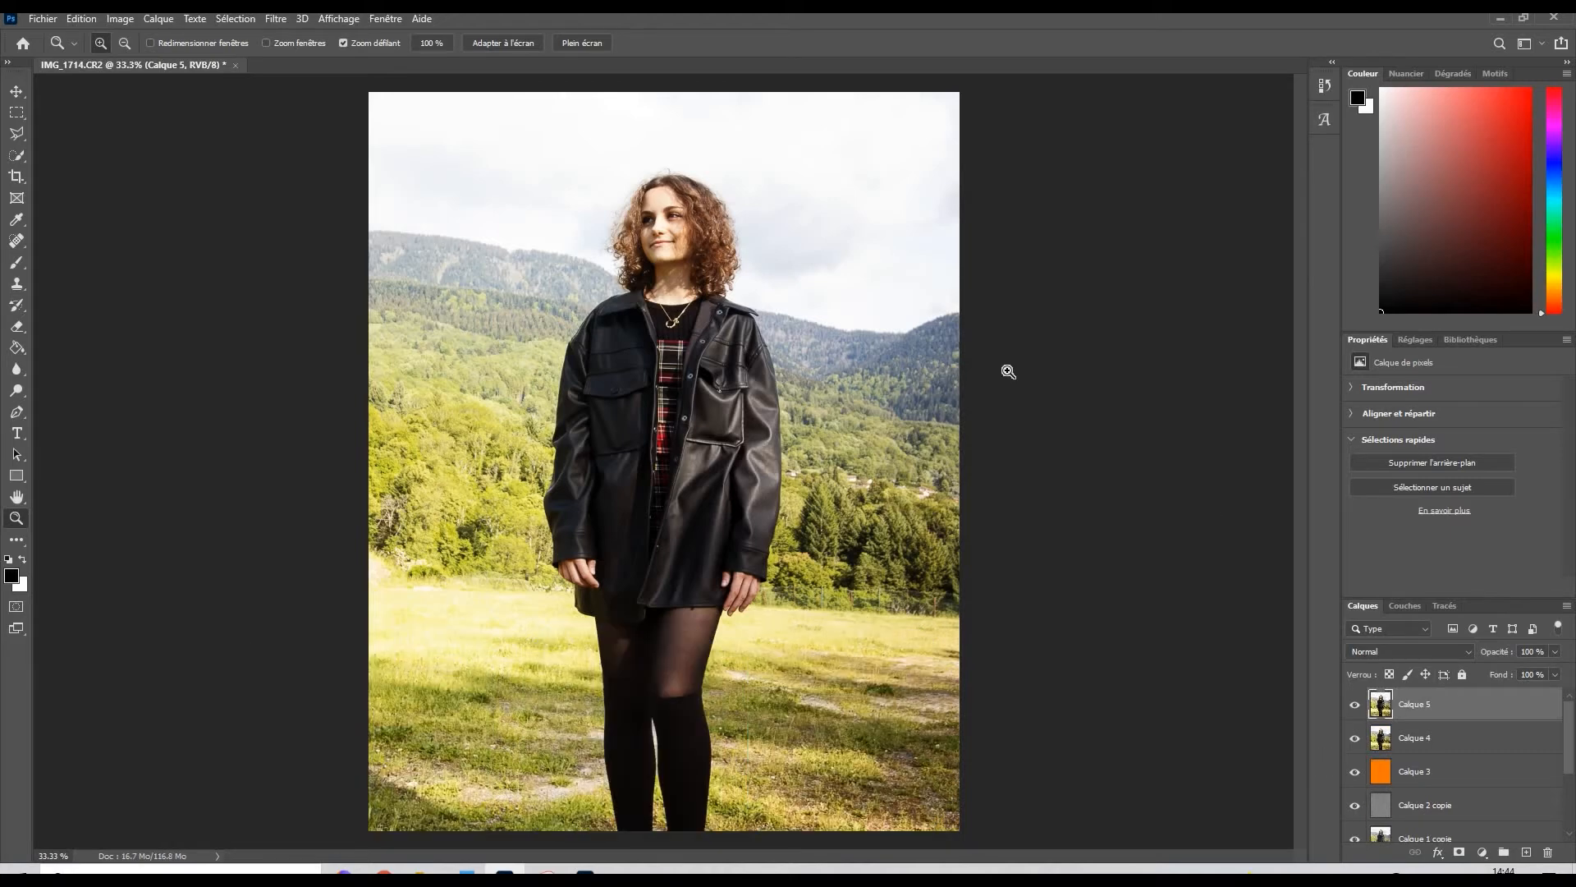
Step: Outline the irises of both of the woman's eyes as one combined selection with the freehand Lasso tool
left_click(19, 139)
right_click(18, 139)
left_click(93, 134)
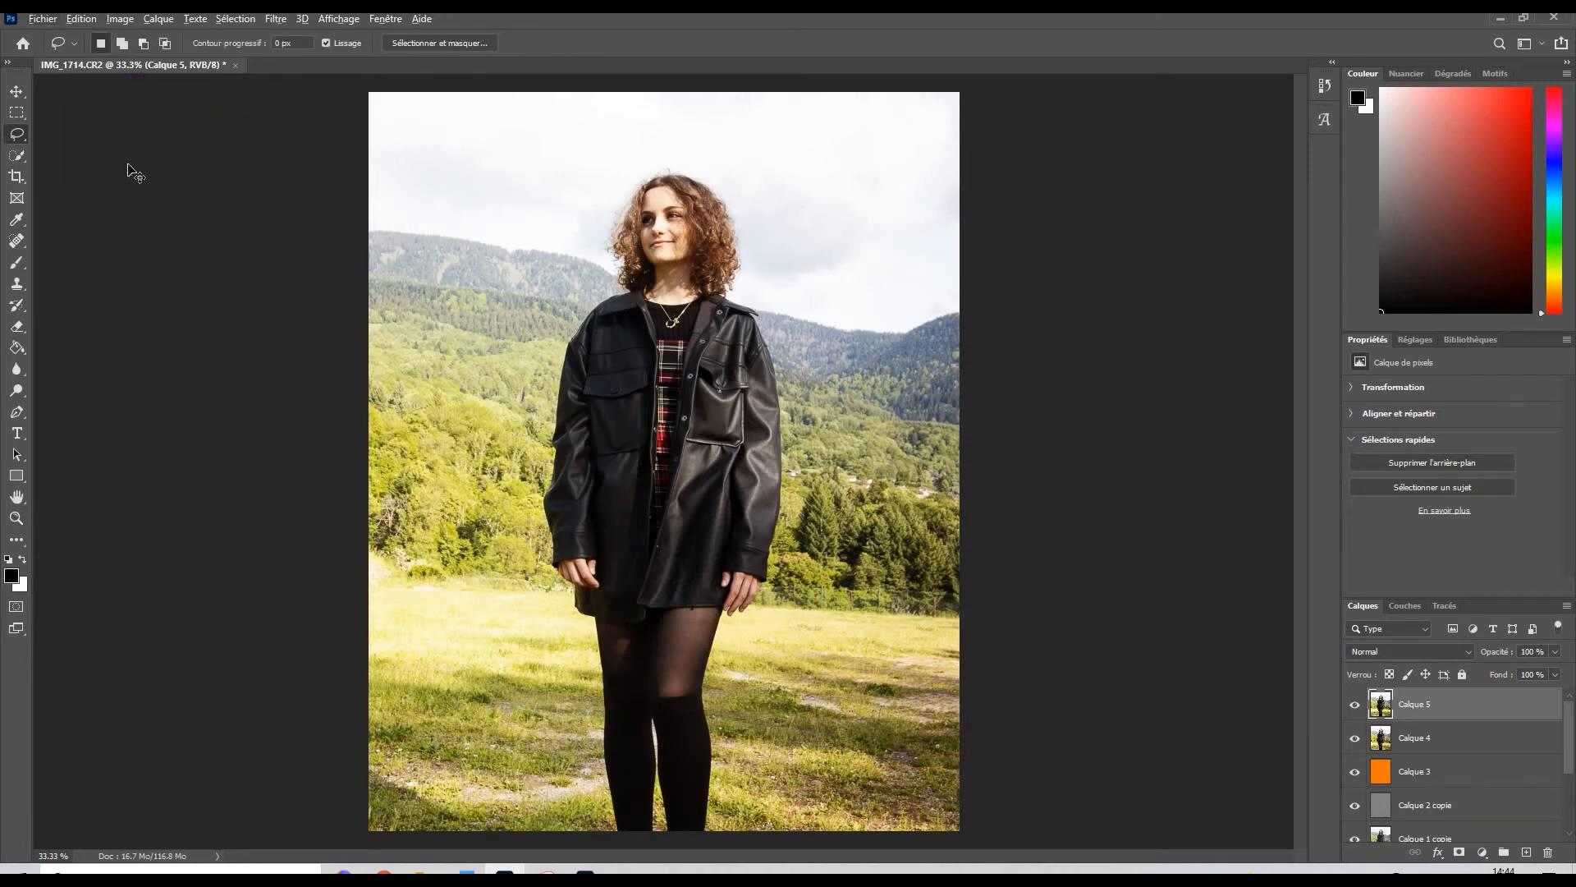
key("ctrl+plus")
key("ctrl+plus")
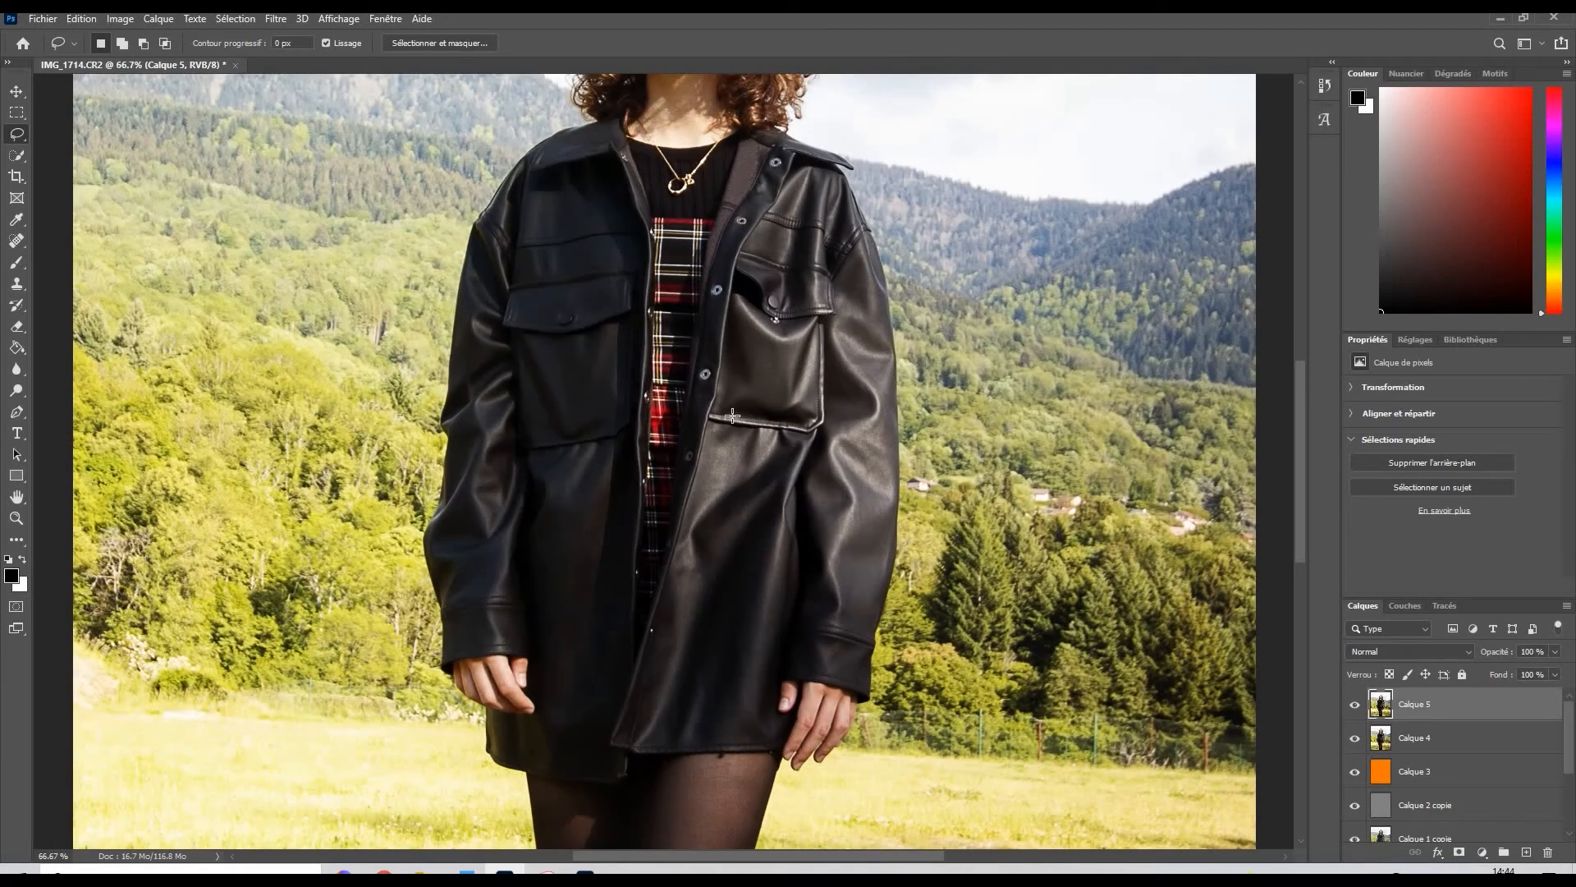
scroll(732, 416, "up", 5)
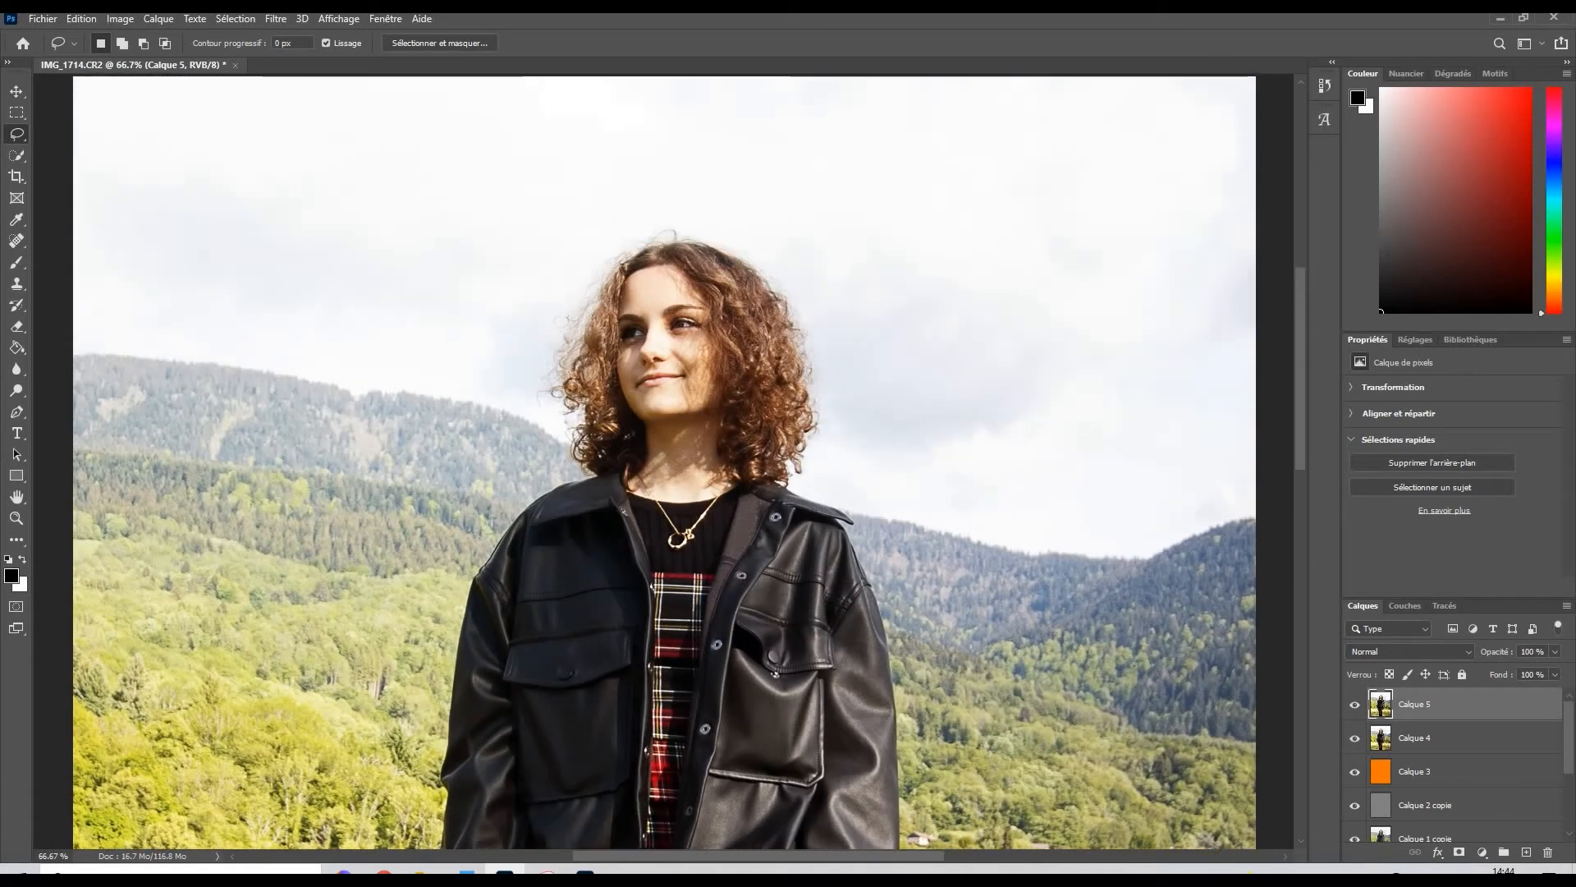
scroll(645, 372, "up", 1)
left_click(16, 518)
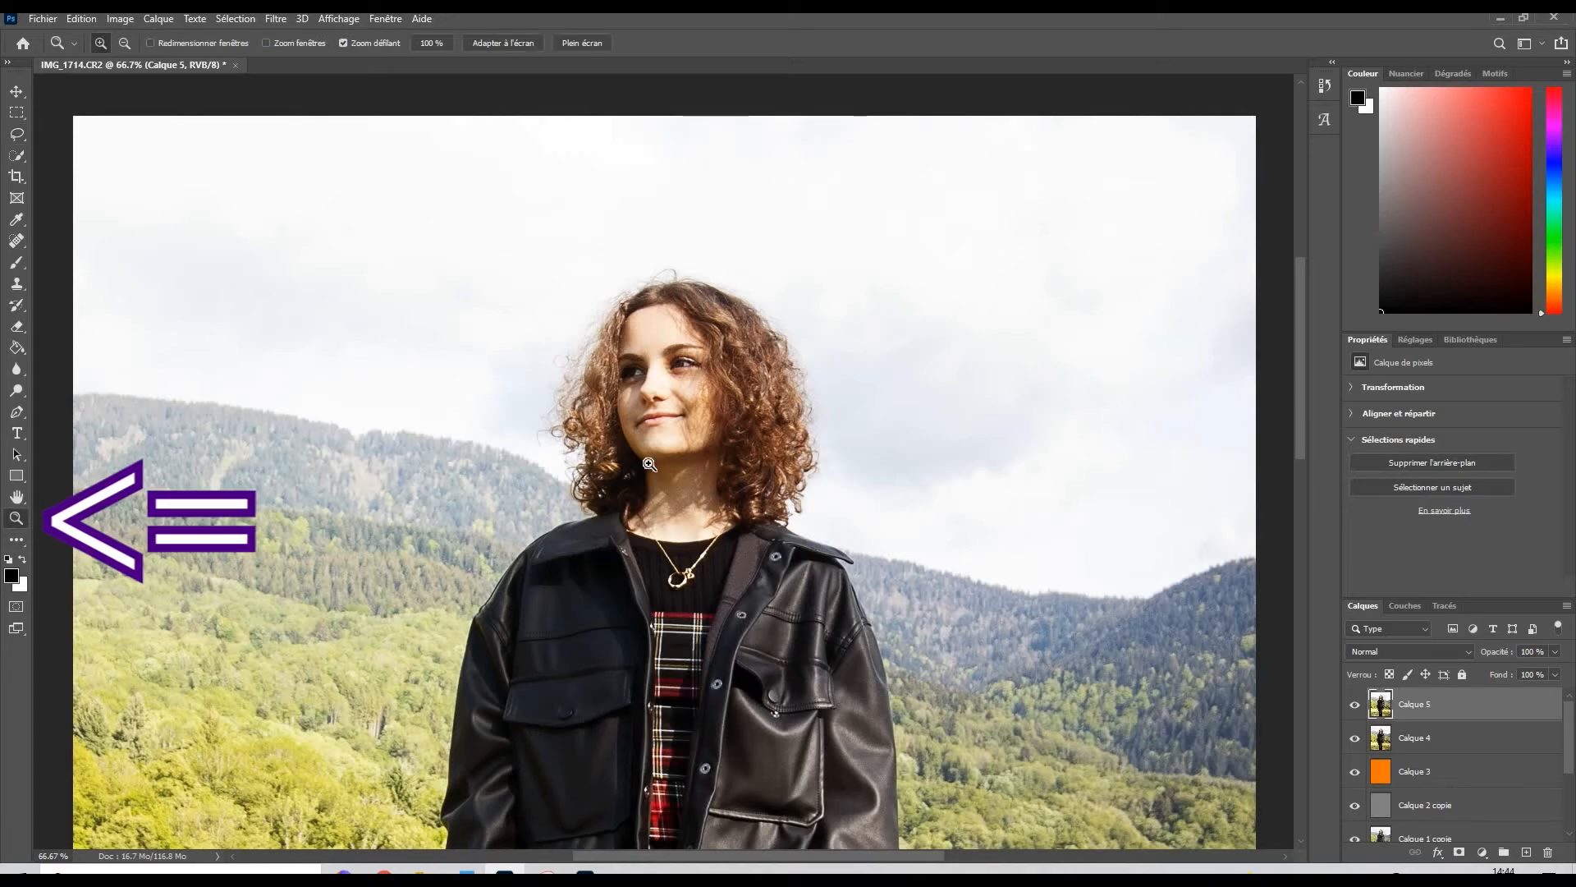
scroll(649, 464, "up", 1)
left_click(646, 425)
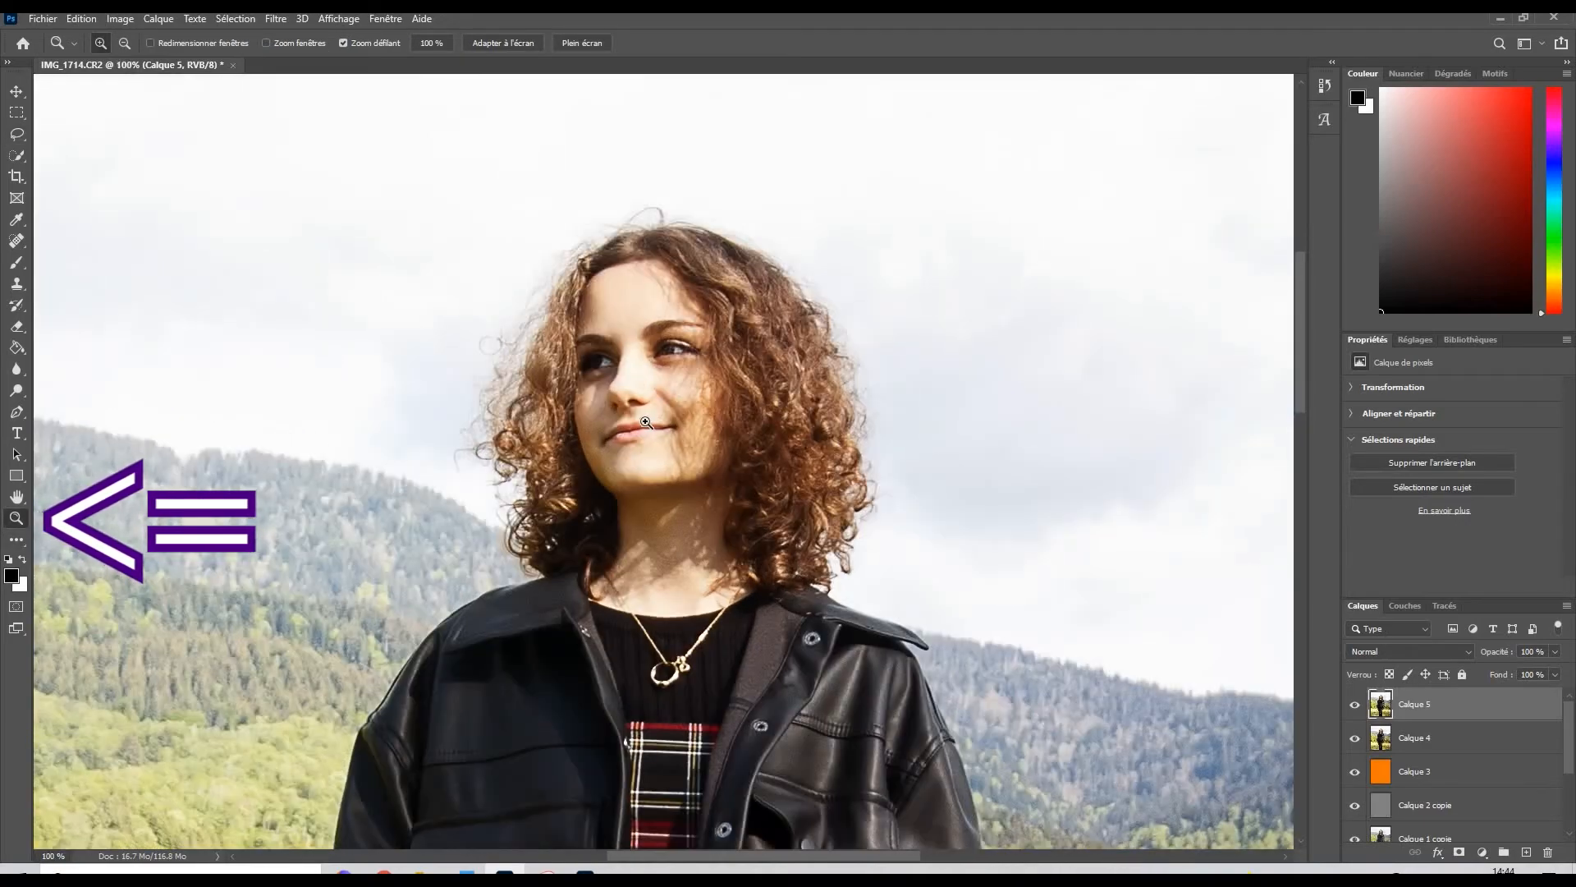
left_click(646, 422)
left_click(647, 415, "alt")
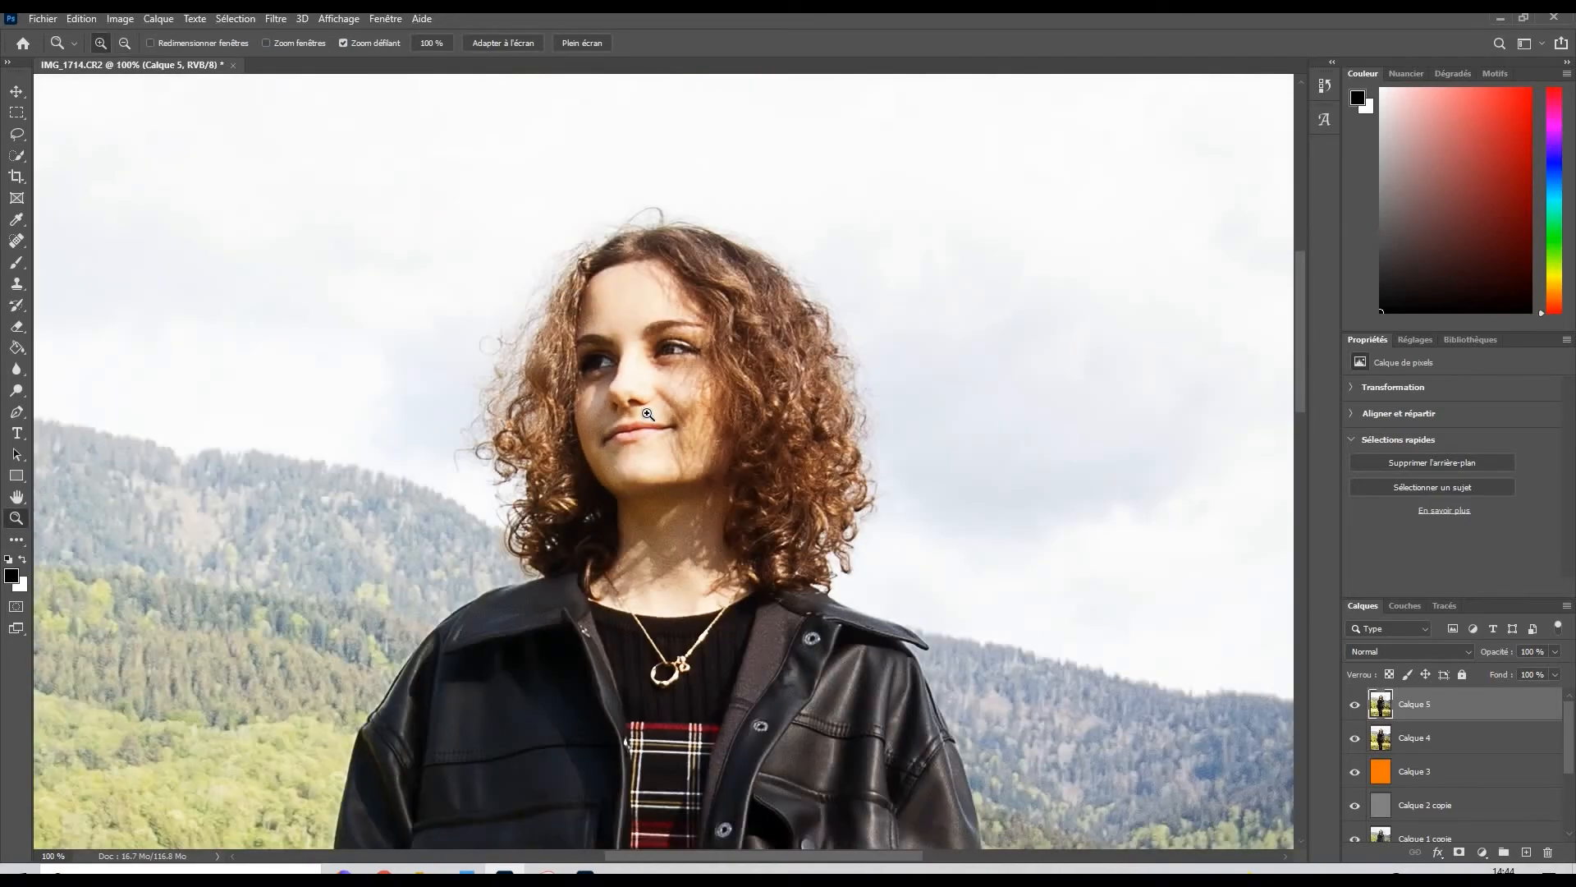
left_click(648, 414)
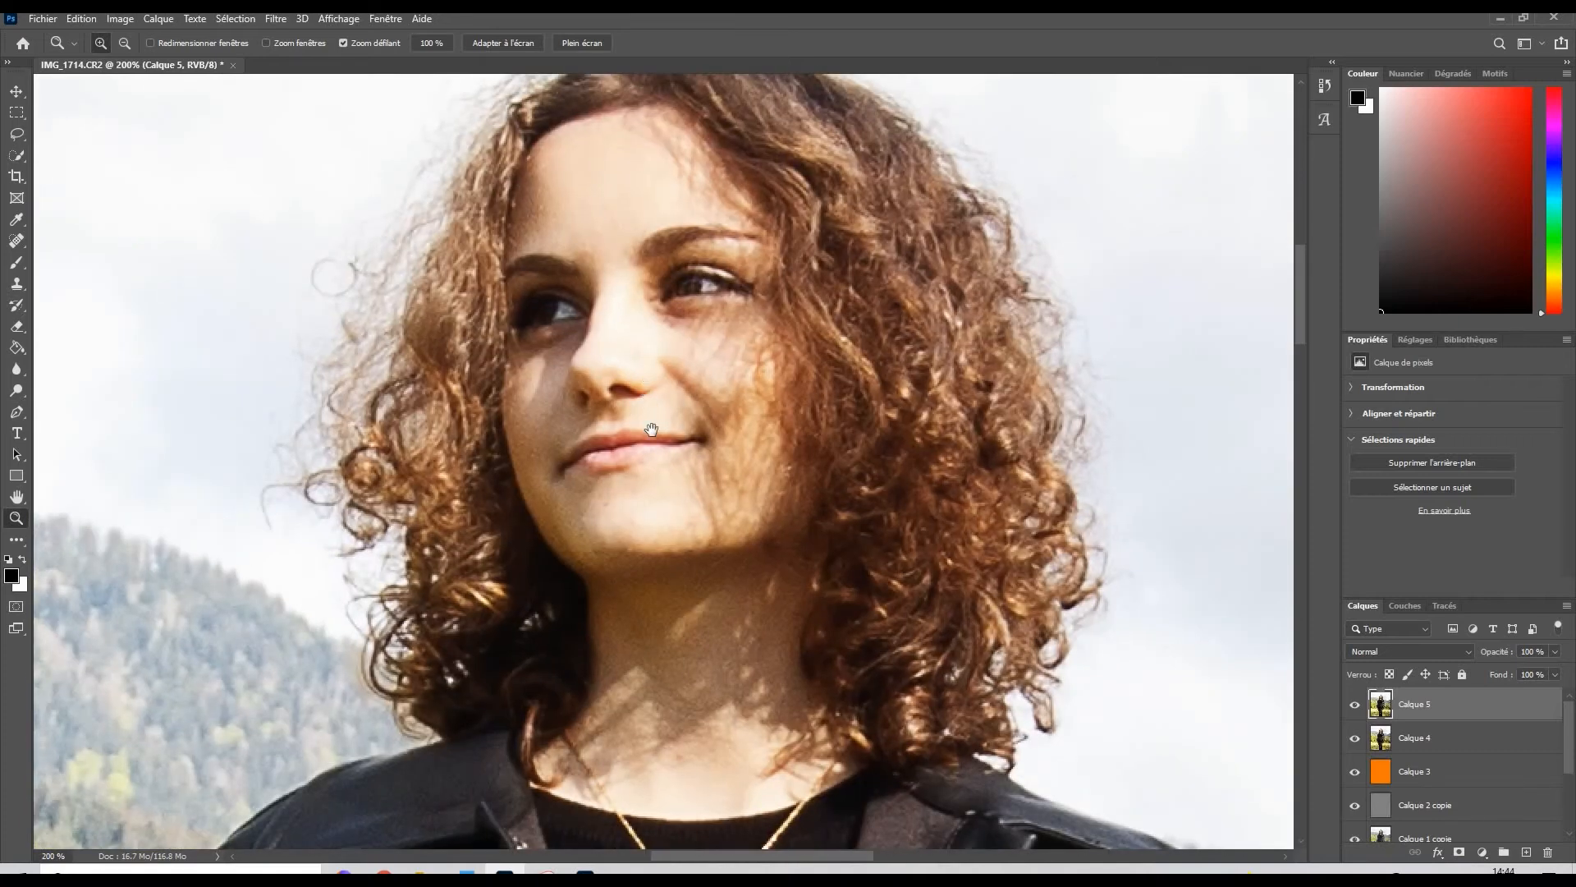
scroll(650, 431, "up", 2)
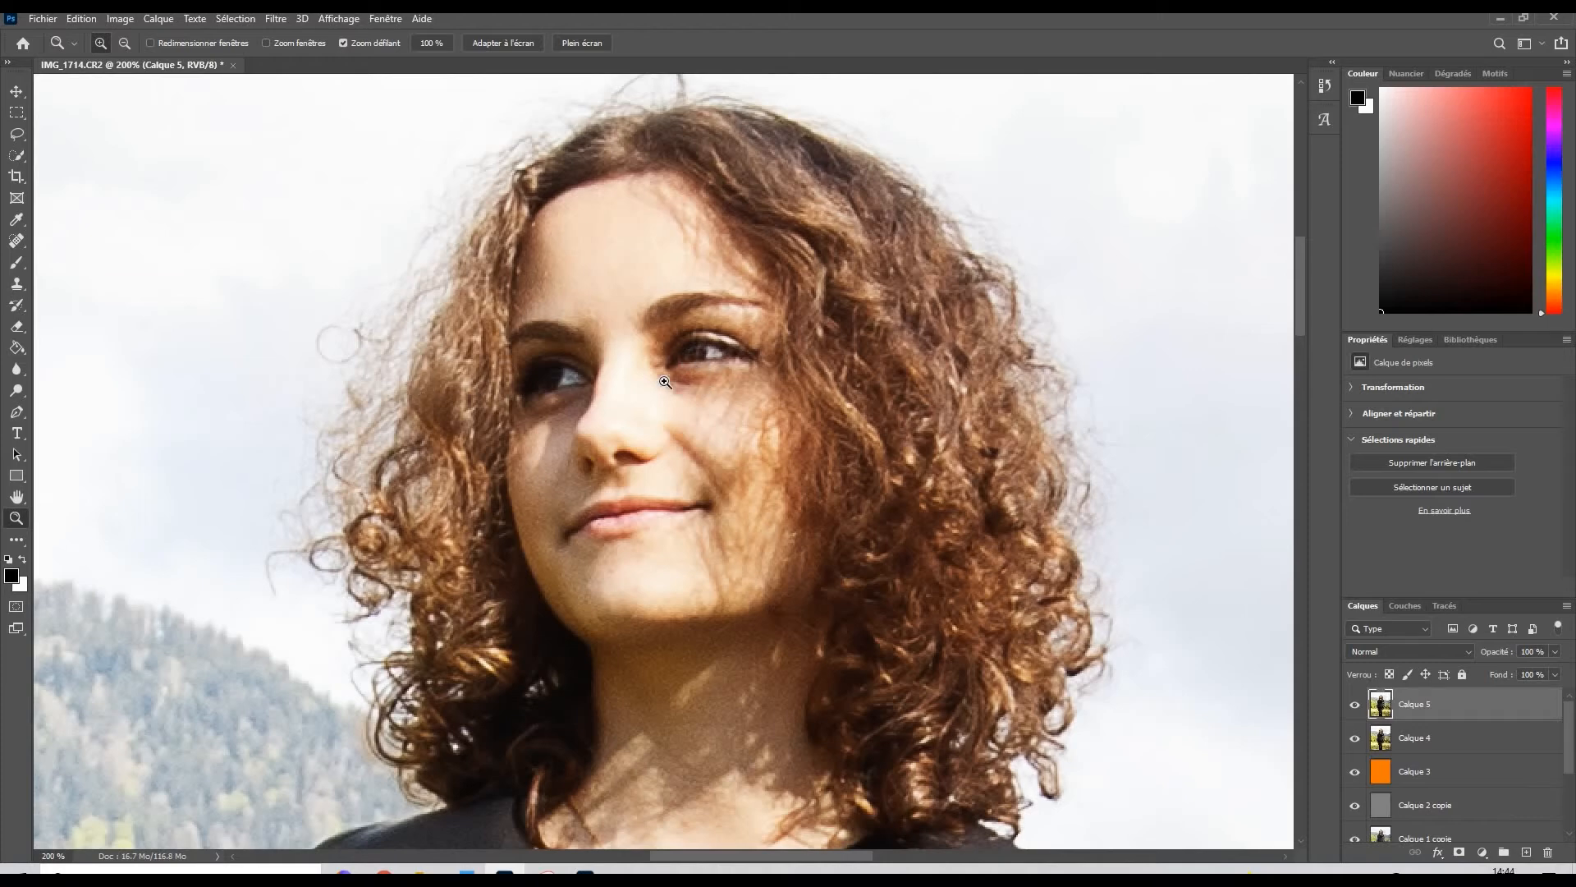
left_click(665, 382)
left_click(649, 374)
left_click_drag(648, 374, 673, 451)
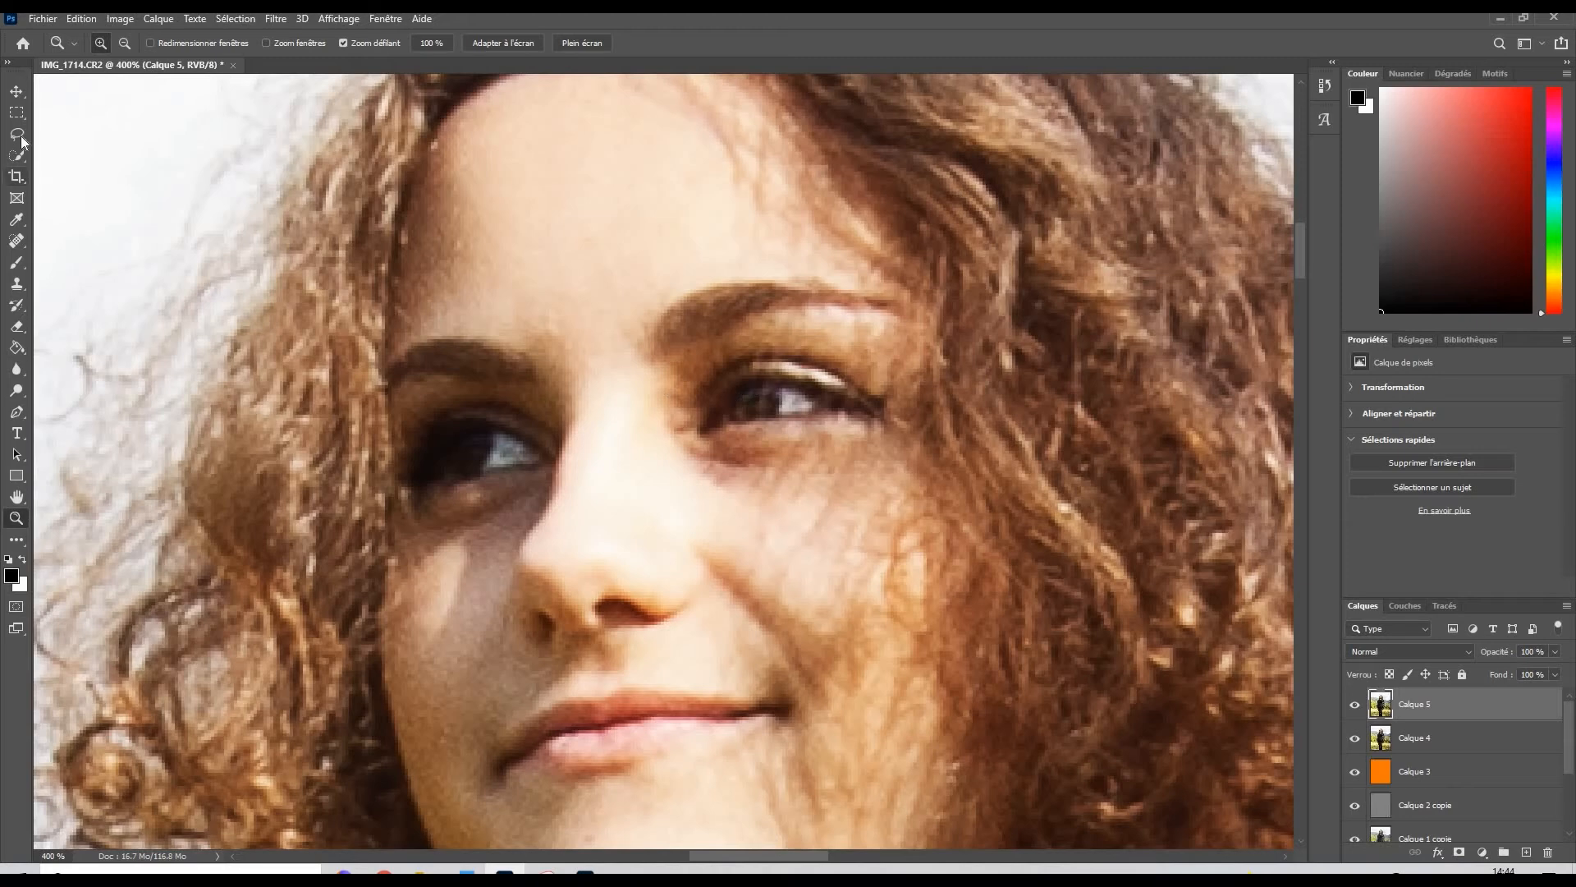
left_click_drag(22, 140, 72, 132)
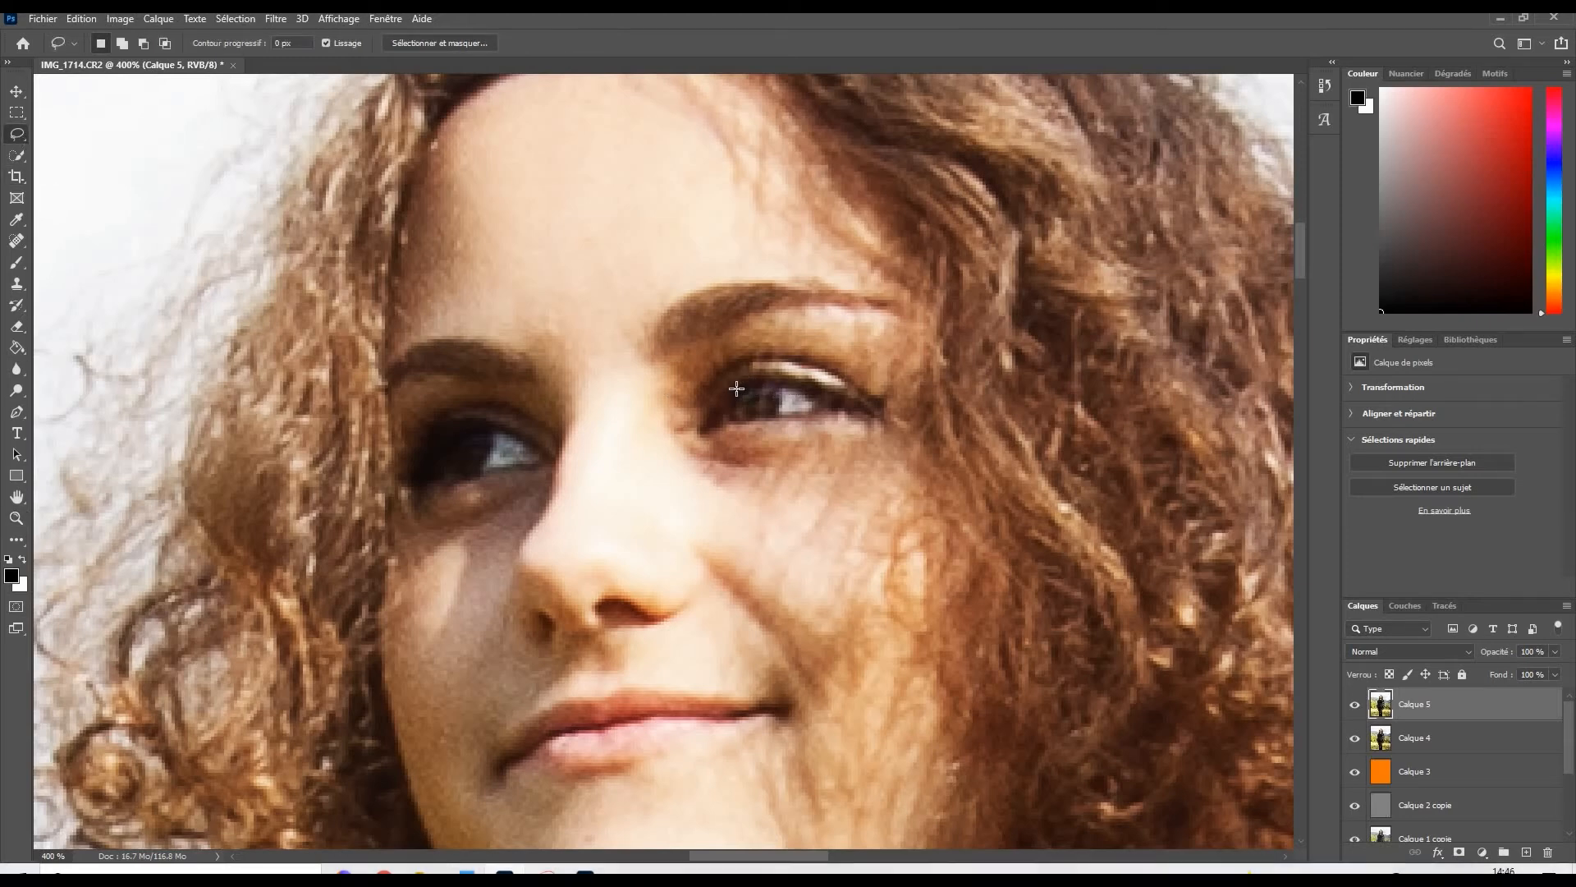
mouse_move(736, 389)
left_mouse_down()
mouse_move(737, 416)
mouse_move(778, 401)
mouse_move(720, 381)
left_mouse_up()
key("shift")
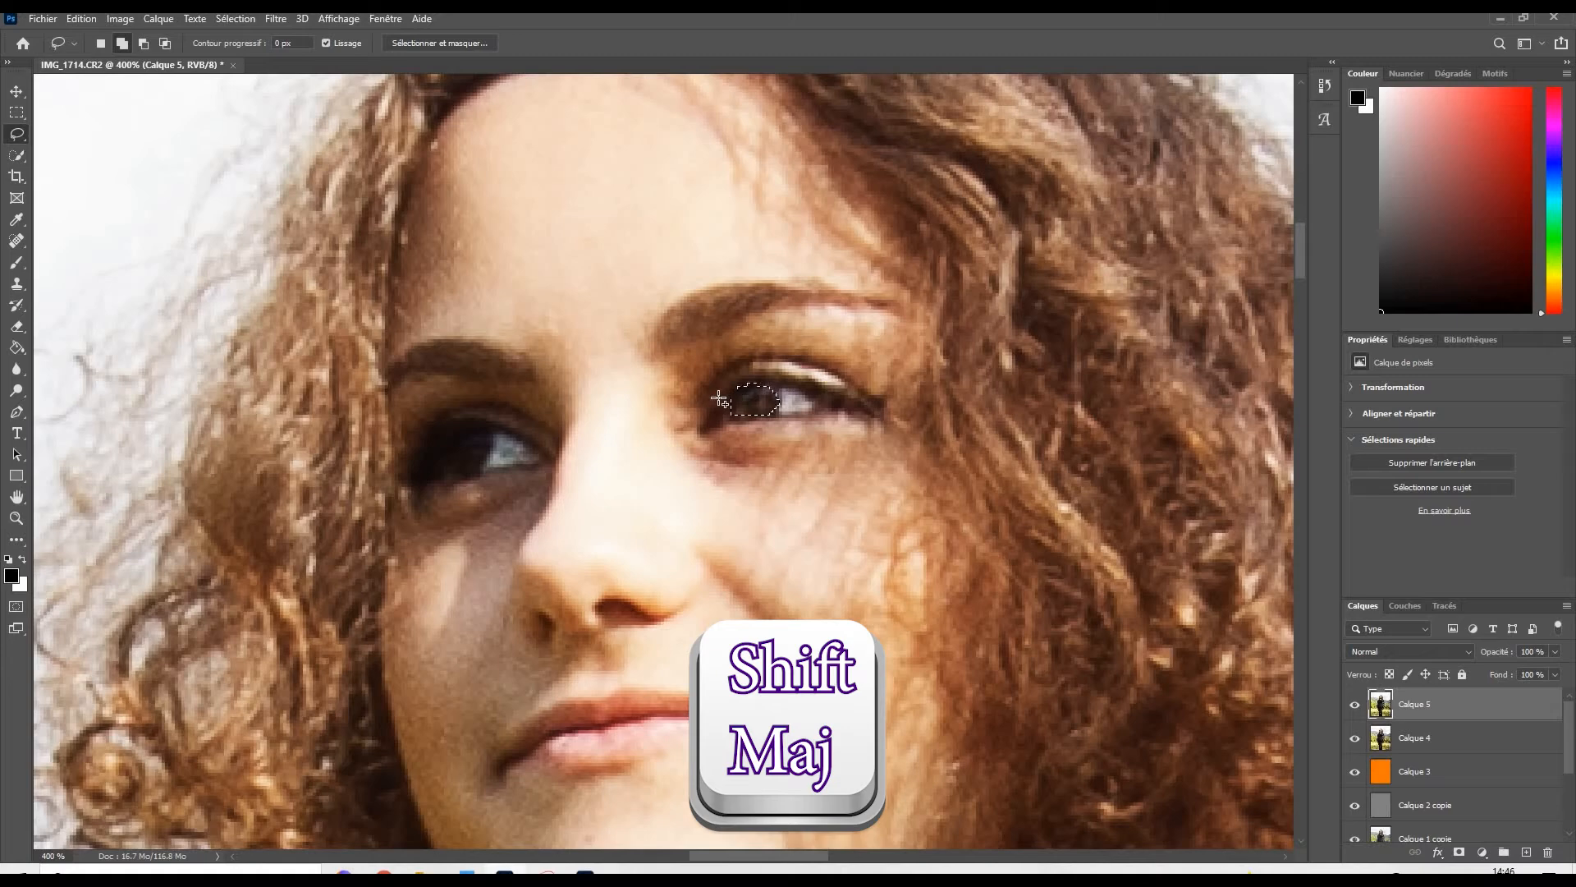
mouse_move(474, 430)
left_mouse_down()
mouse_move(447, 444)
mouse_move(465, 473)
mouse_move(492, 443)
mouse_move(474, 428)
left_mouse_up()
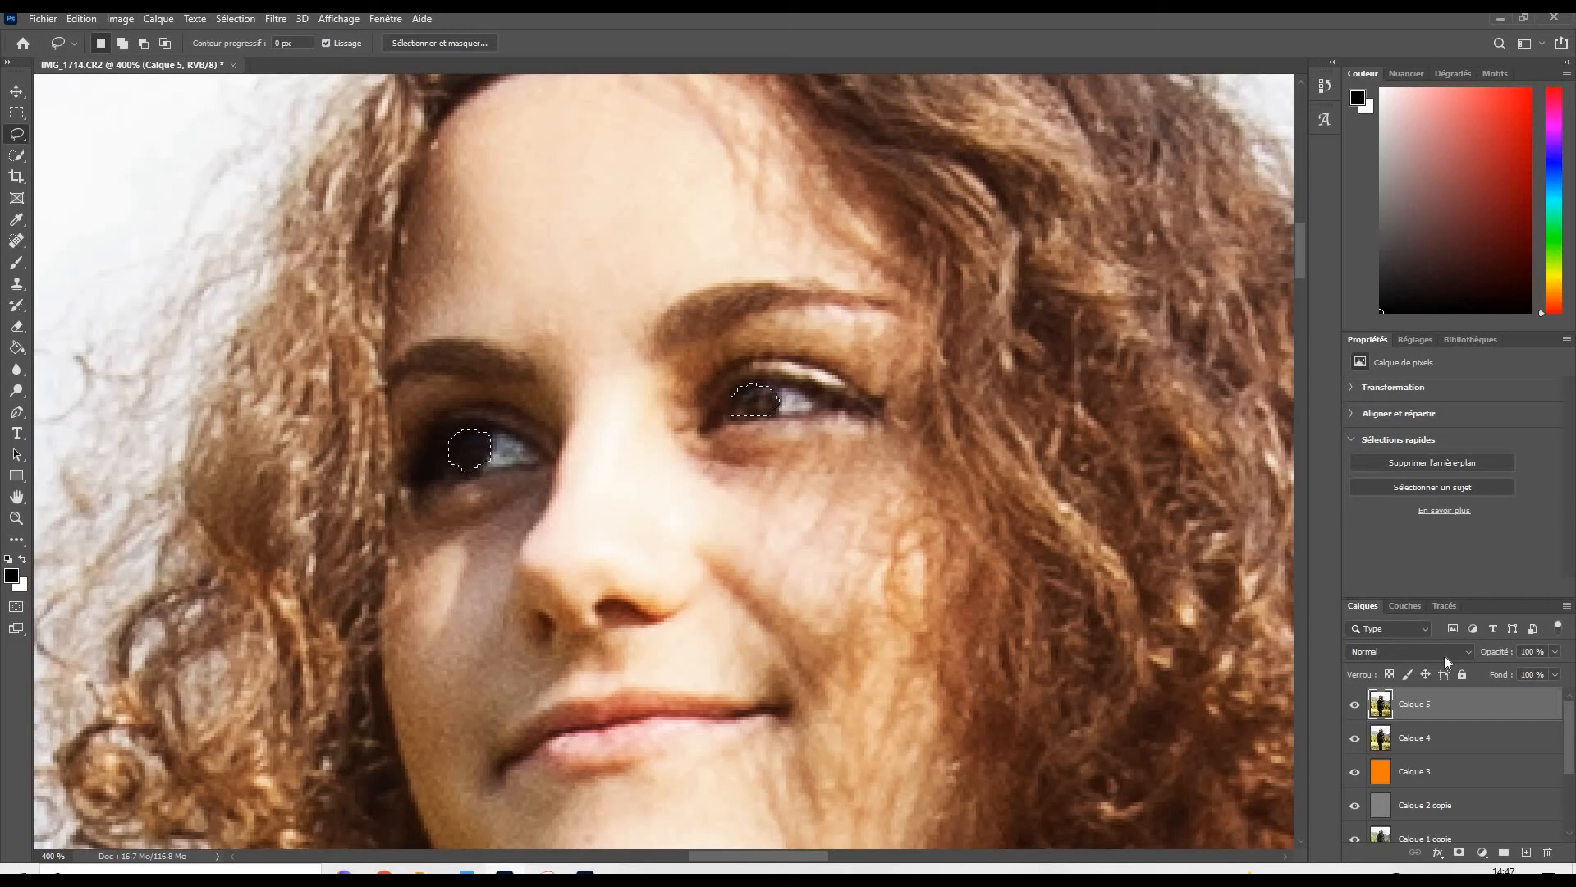
Step: Add a Luminosité/Contraste adjustment layer masked to the selected irises and set its Luminosité to 20
left_click(1484, 854)
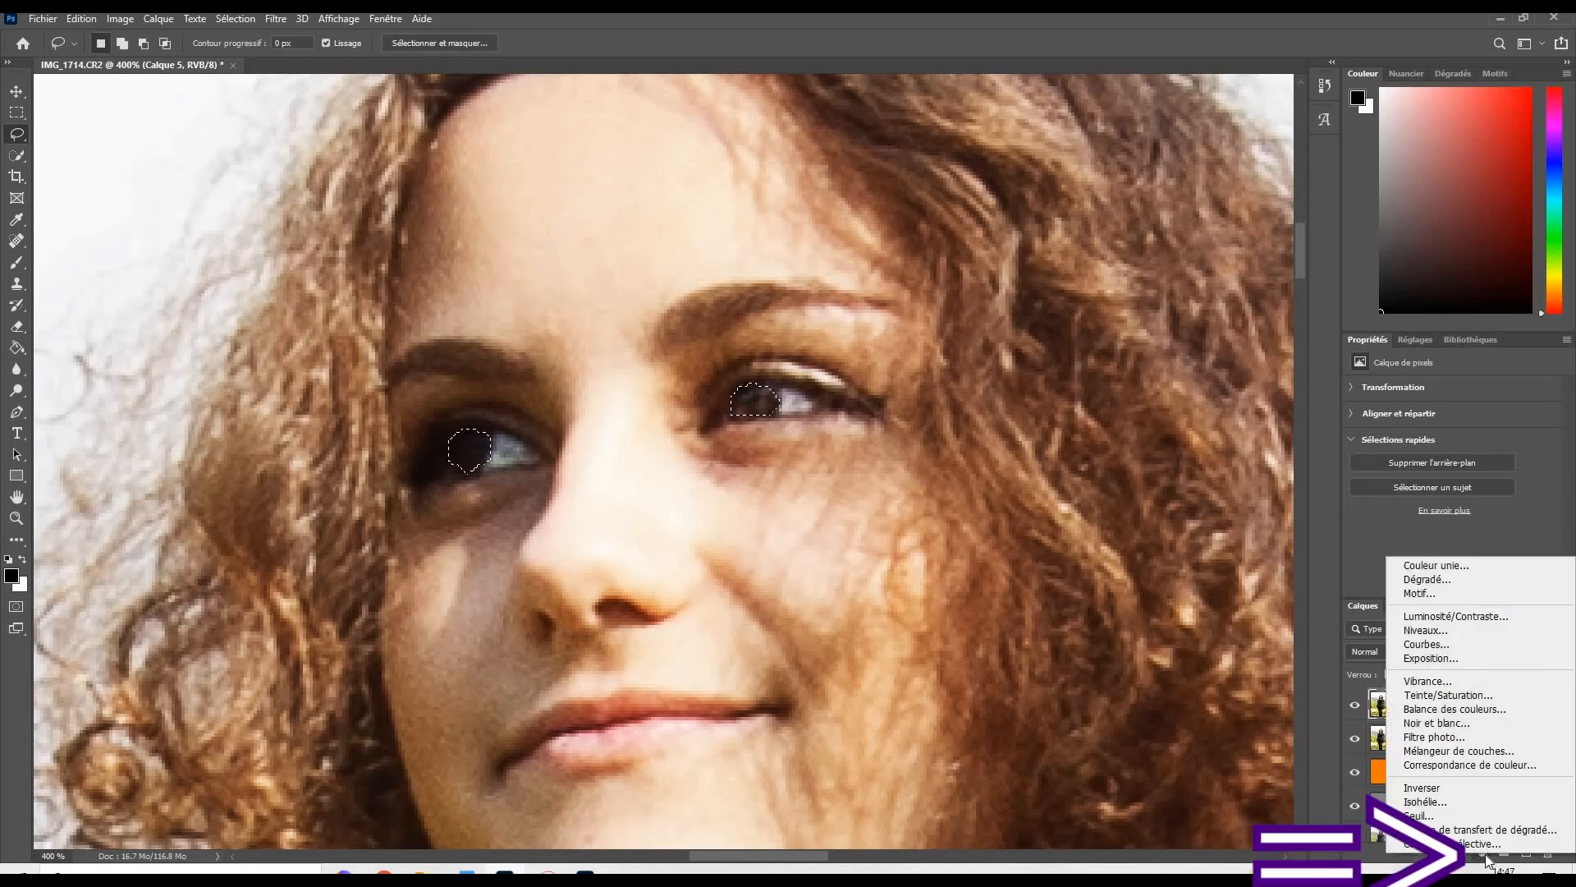
left_click(1467, 617)
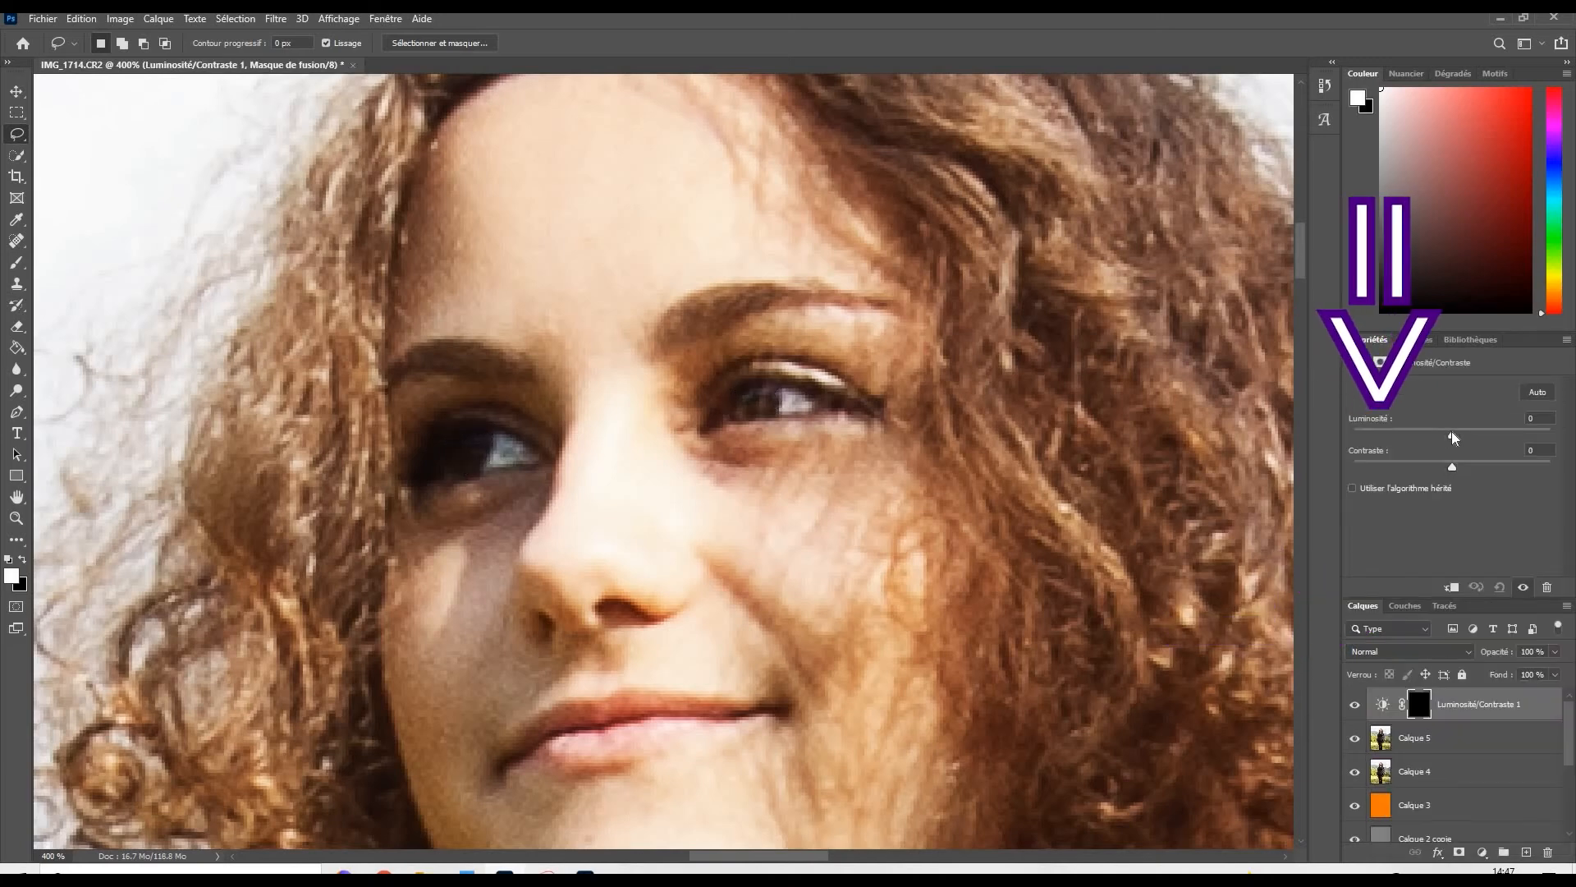
left_click_drag(1456, 432, 1464, 433)
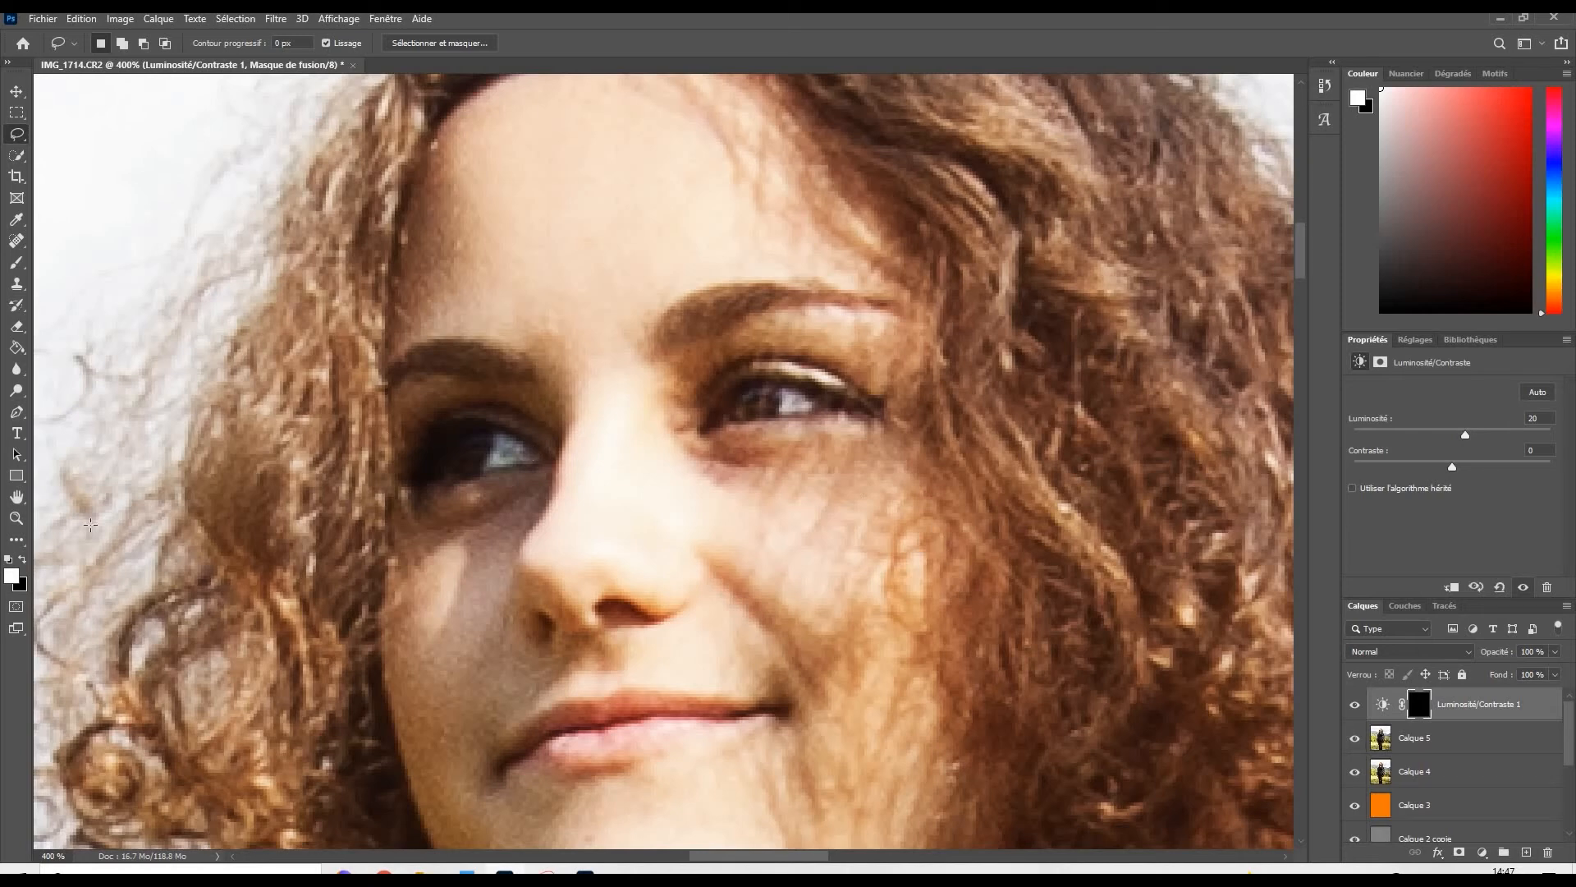
Step: Return to the whole-image view and add a new empty layer above the Luminosité/Contraste adjustment layer
left_click(16, 518)
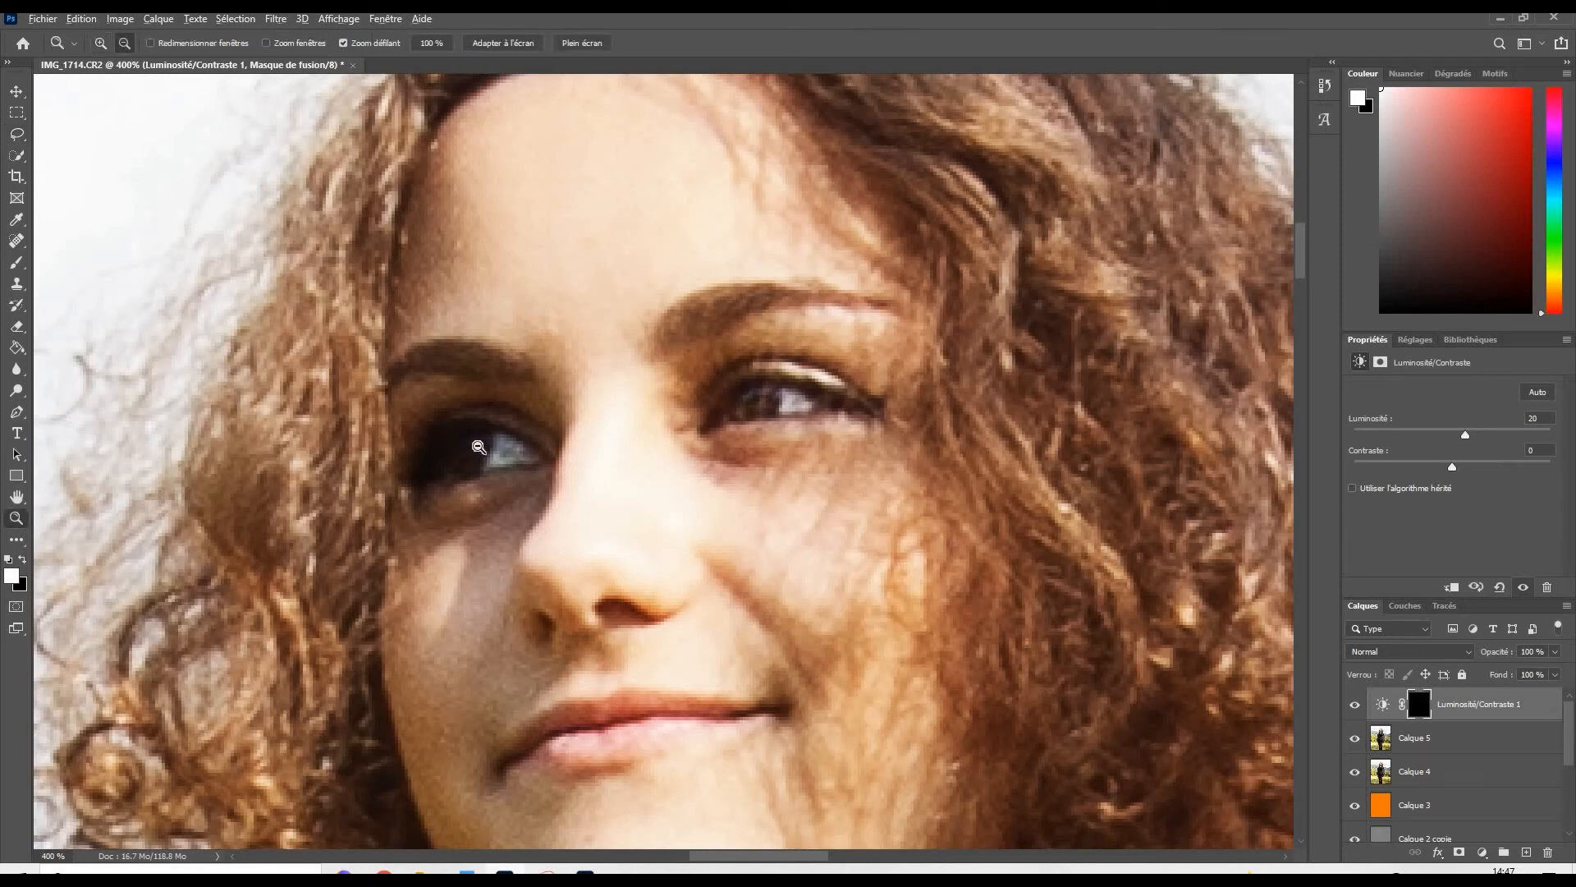
left_click(478, 447, "alt")
left_click(465, 475, "alt")
left_click(459, 509, "alt")
left_click(444, 557, "alt")
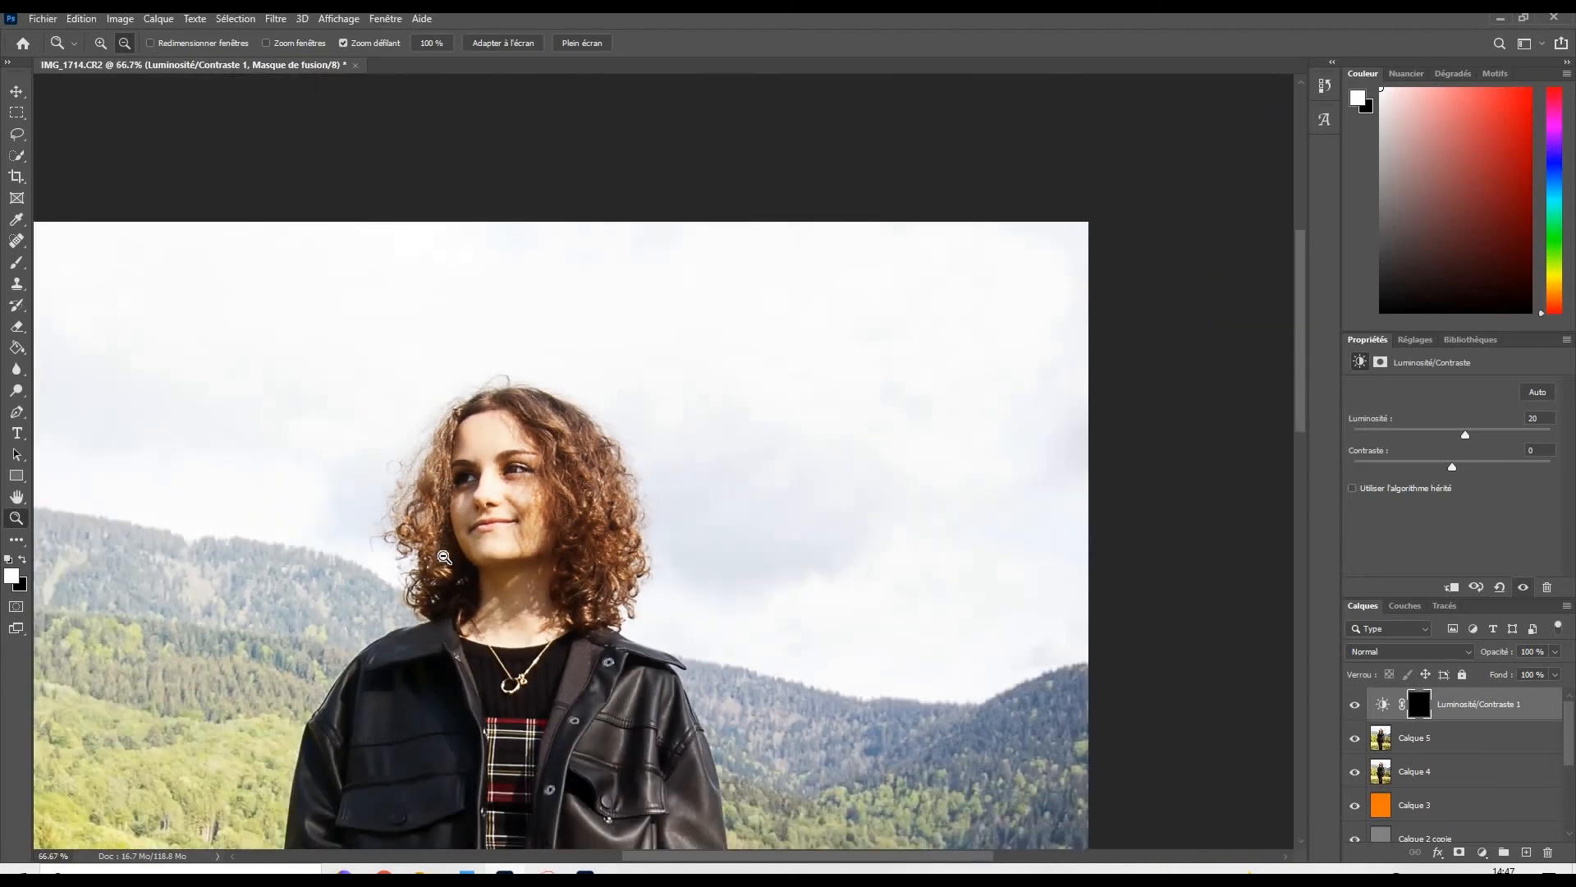
left_click(444, 557, "alt")
left_click(490, 537, "alt")
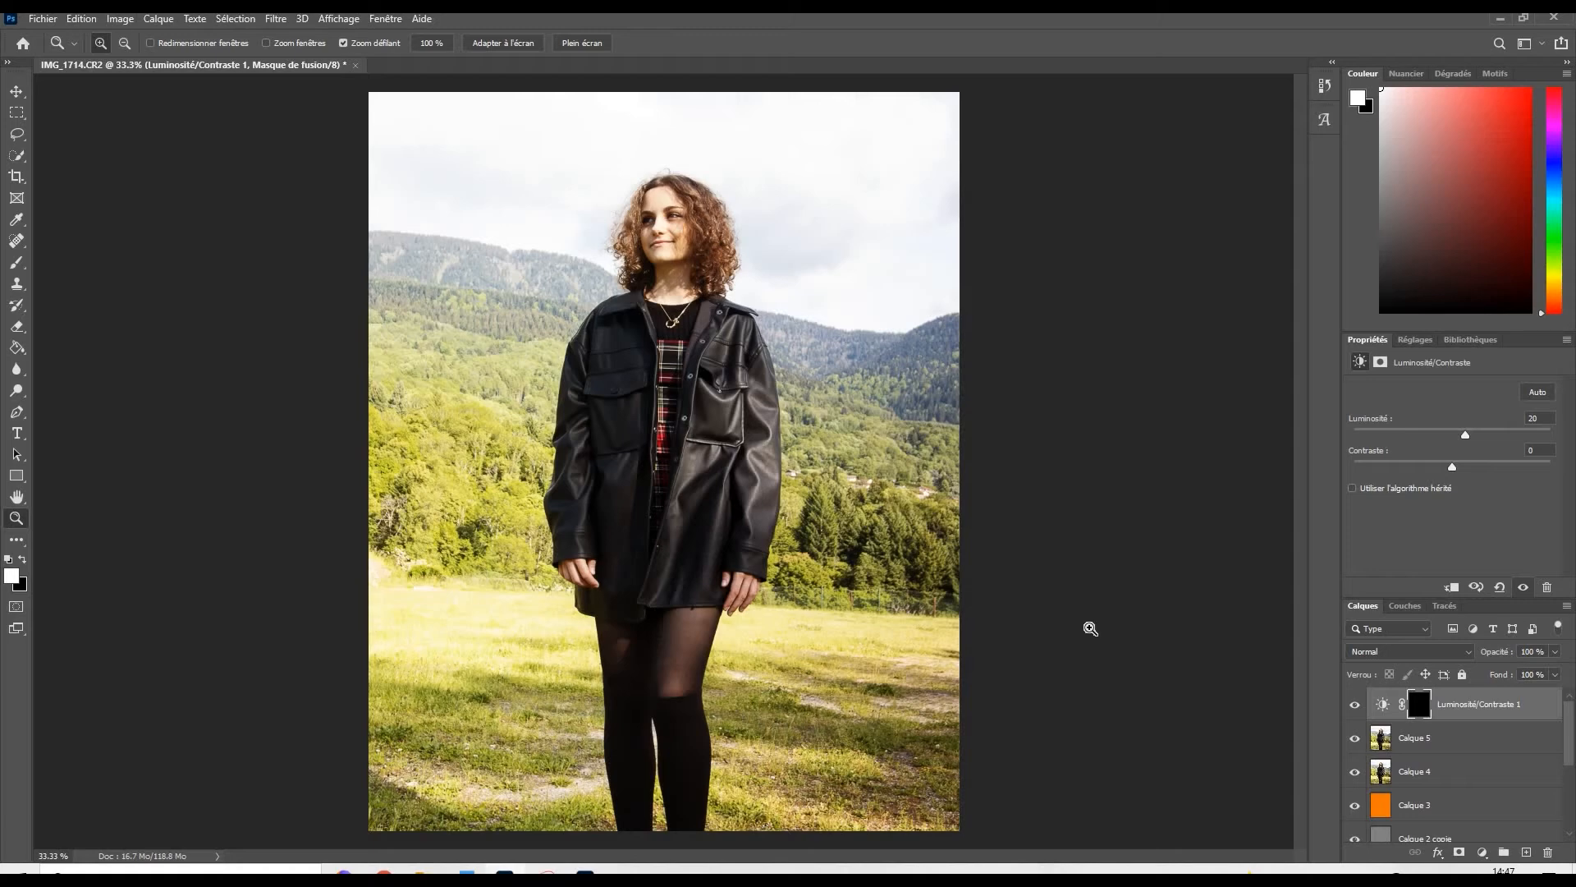
key("alt")
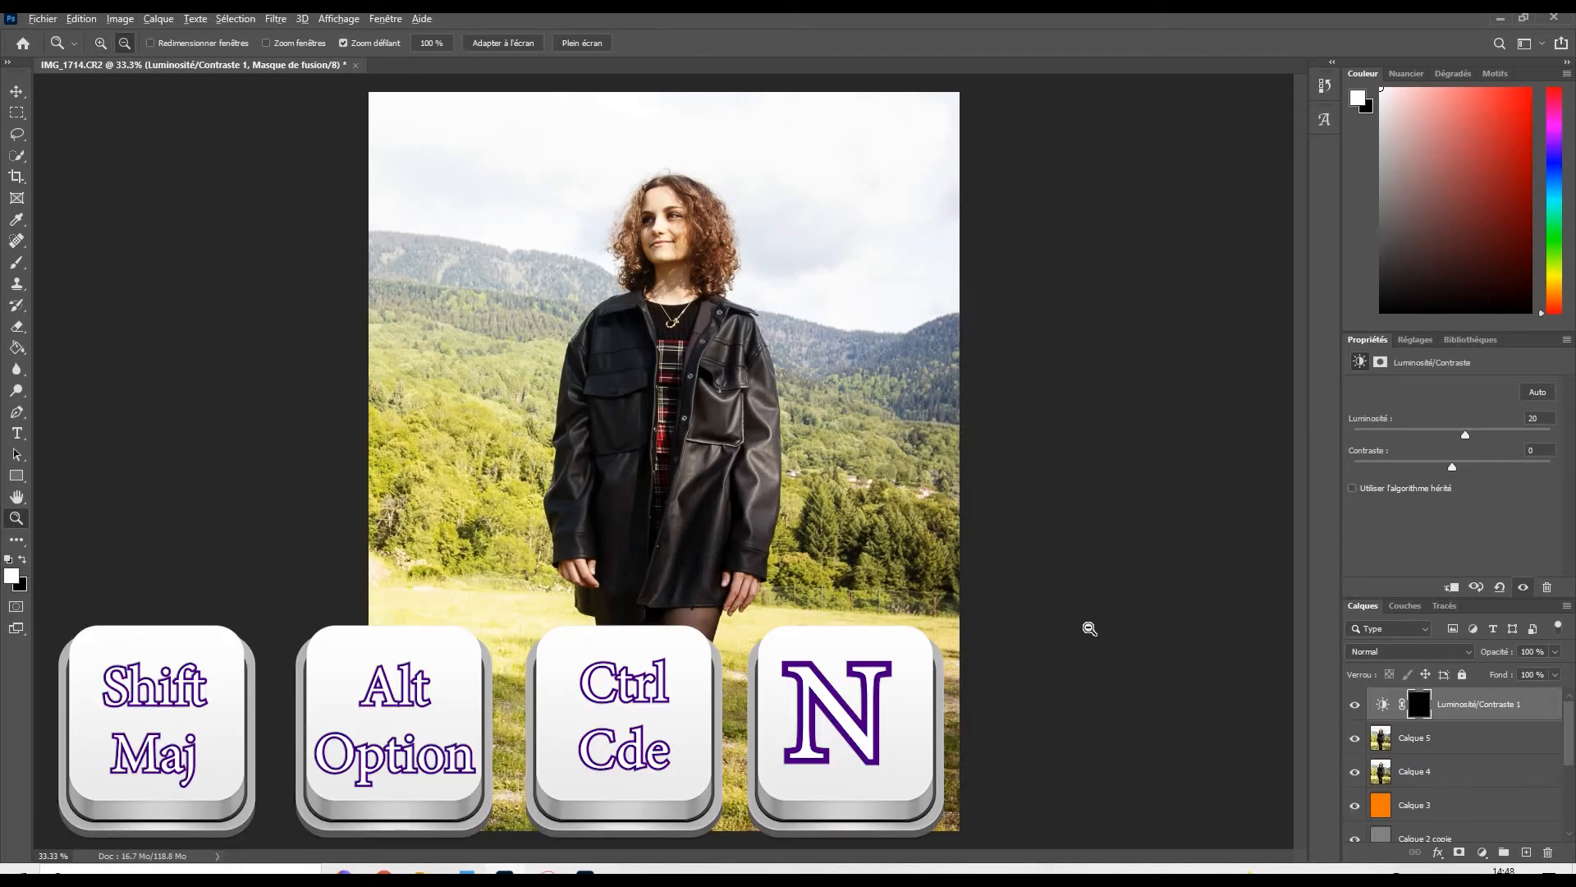
key("ctrl+shift+alt+n")
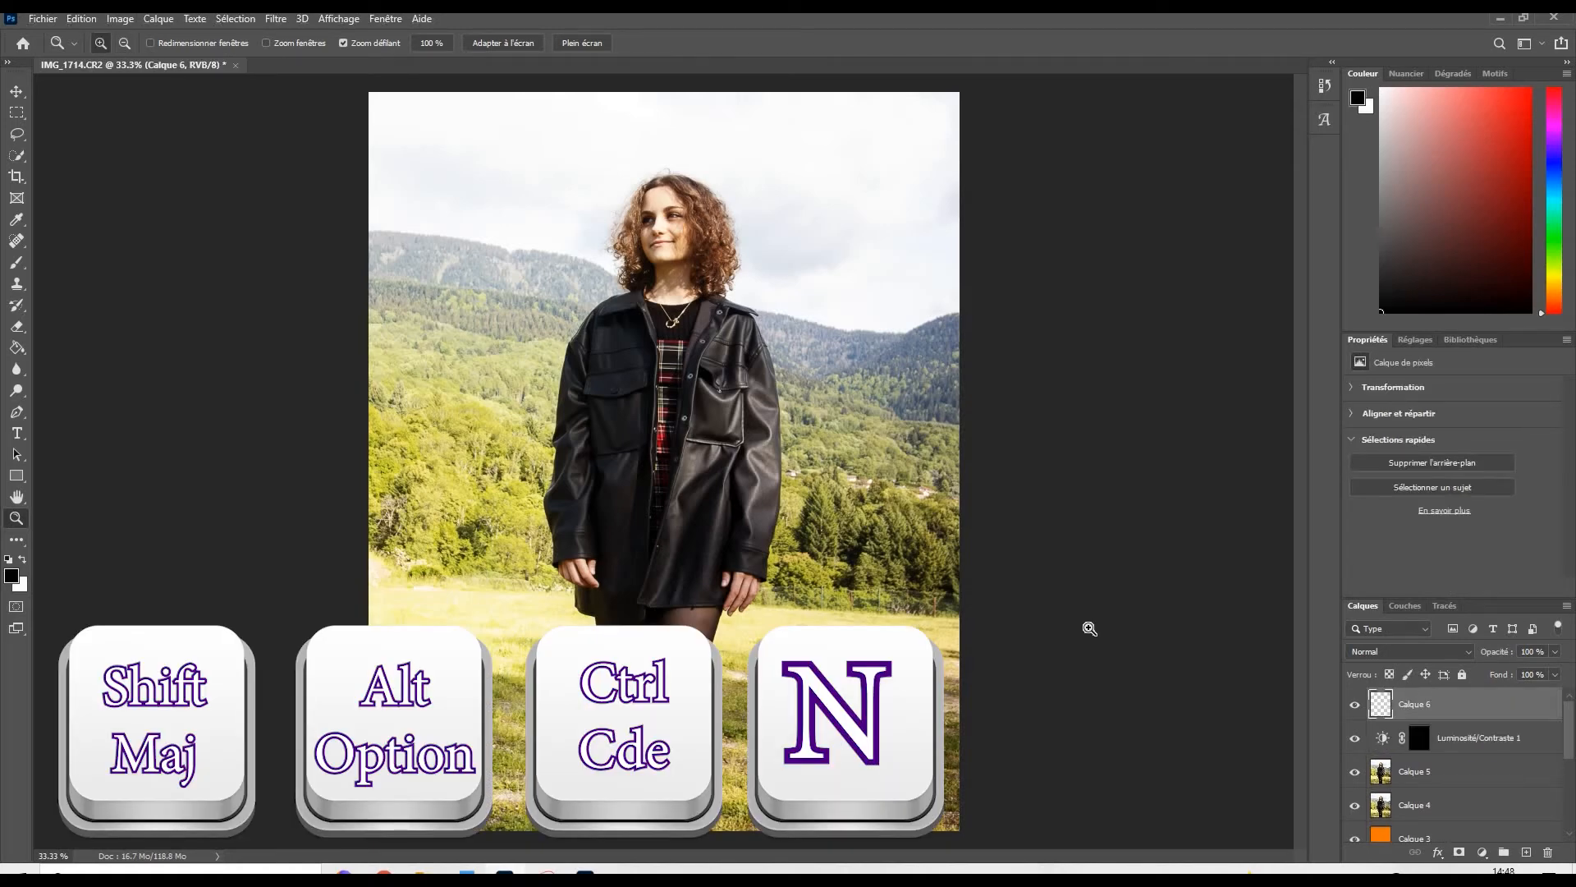
Step: Stamp all visible layers onto the empty layer and outline the landscape beside the woman, on the image's left half, with the freehand Lasso
key("alt")
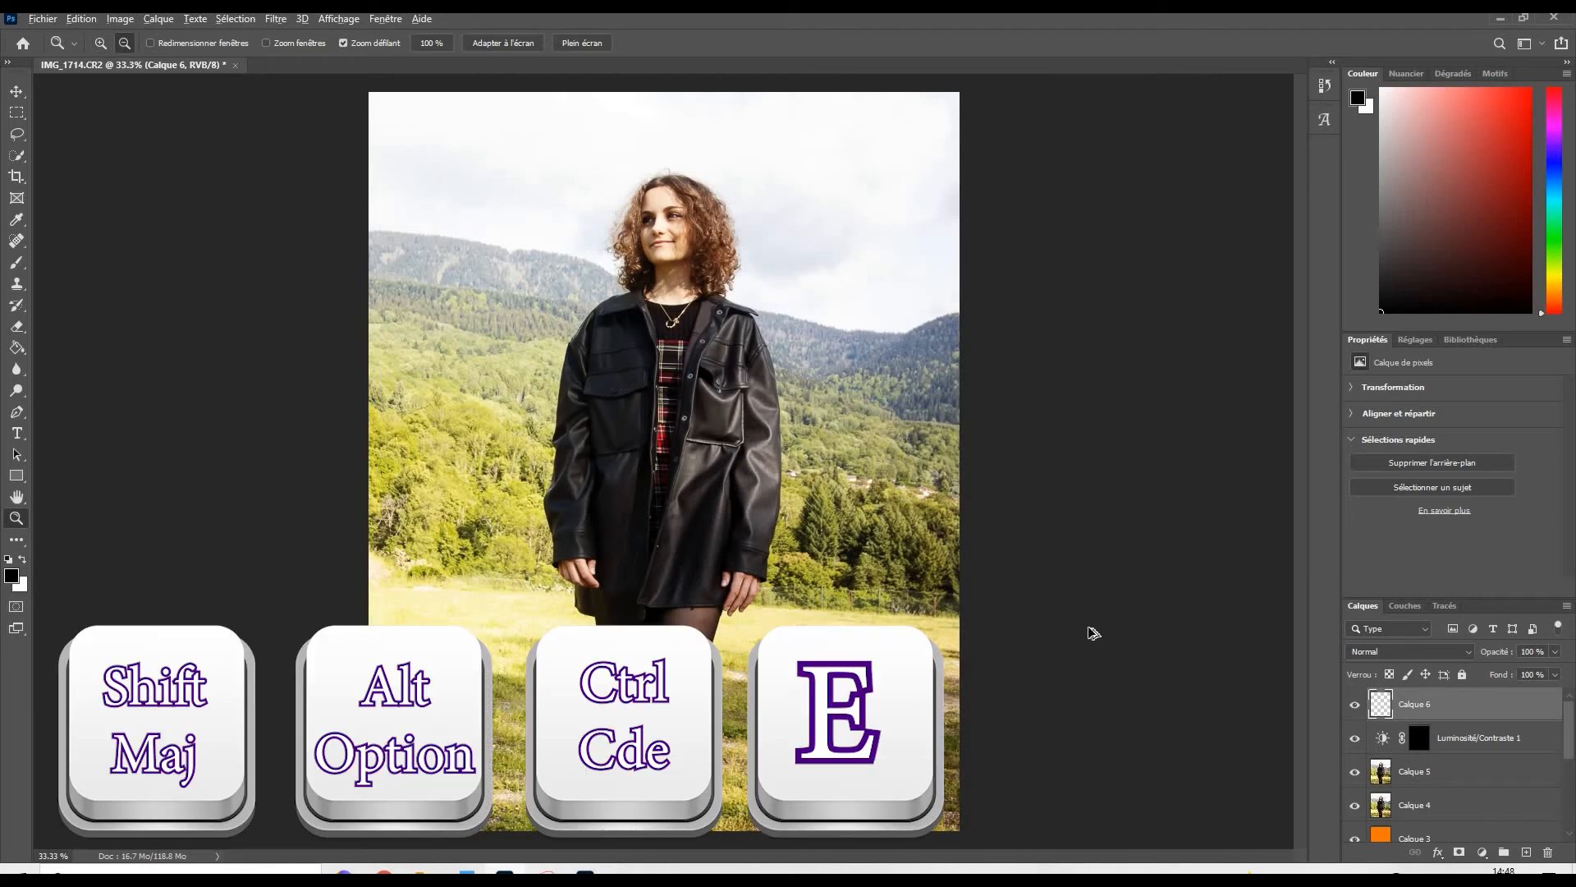
key("ctrl+shift+alt+e")
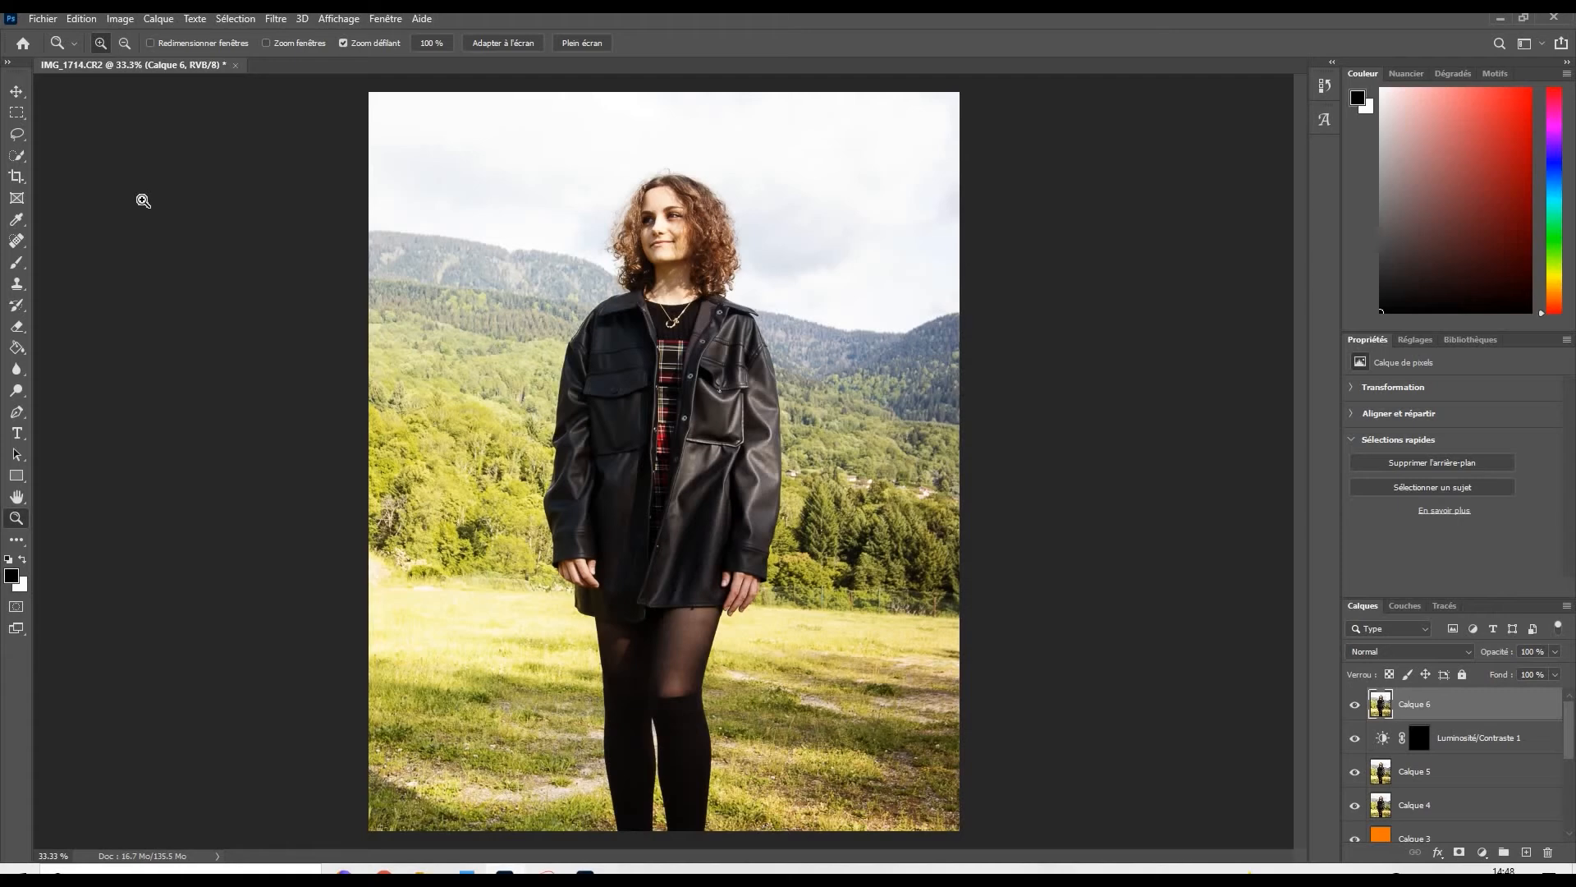
left_click(16, 134)
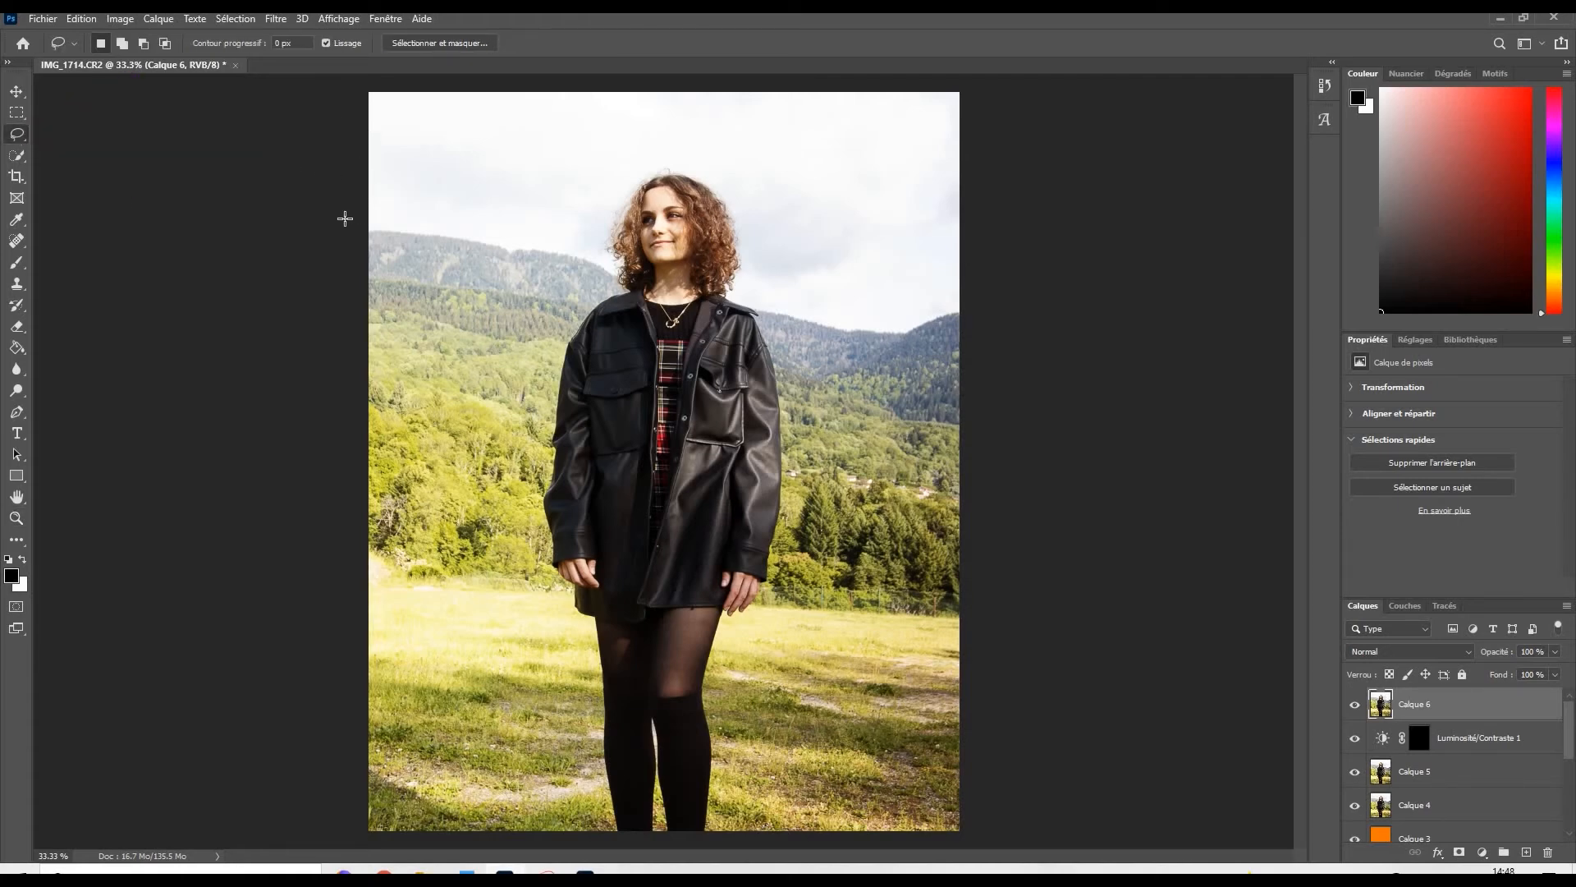
mouse_move(337, 215)
left_mouse_down()
mouse_move(546, 246)
mouse_move(577, 278)
mouse_move(519, 468)
mouse_move(513, 557)
mouse_move(540, 594)
left_mouse_up()
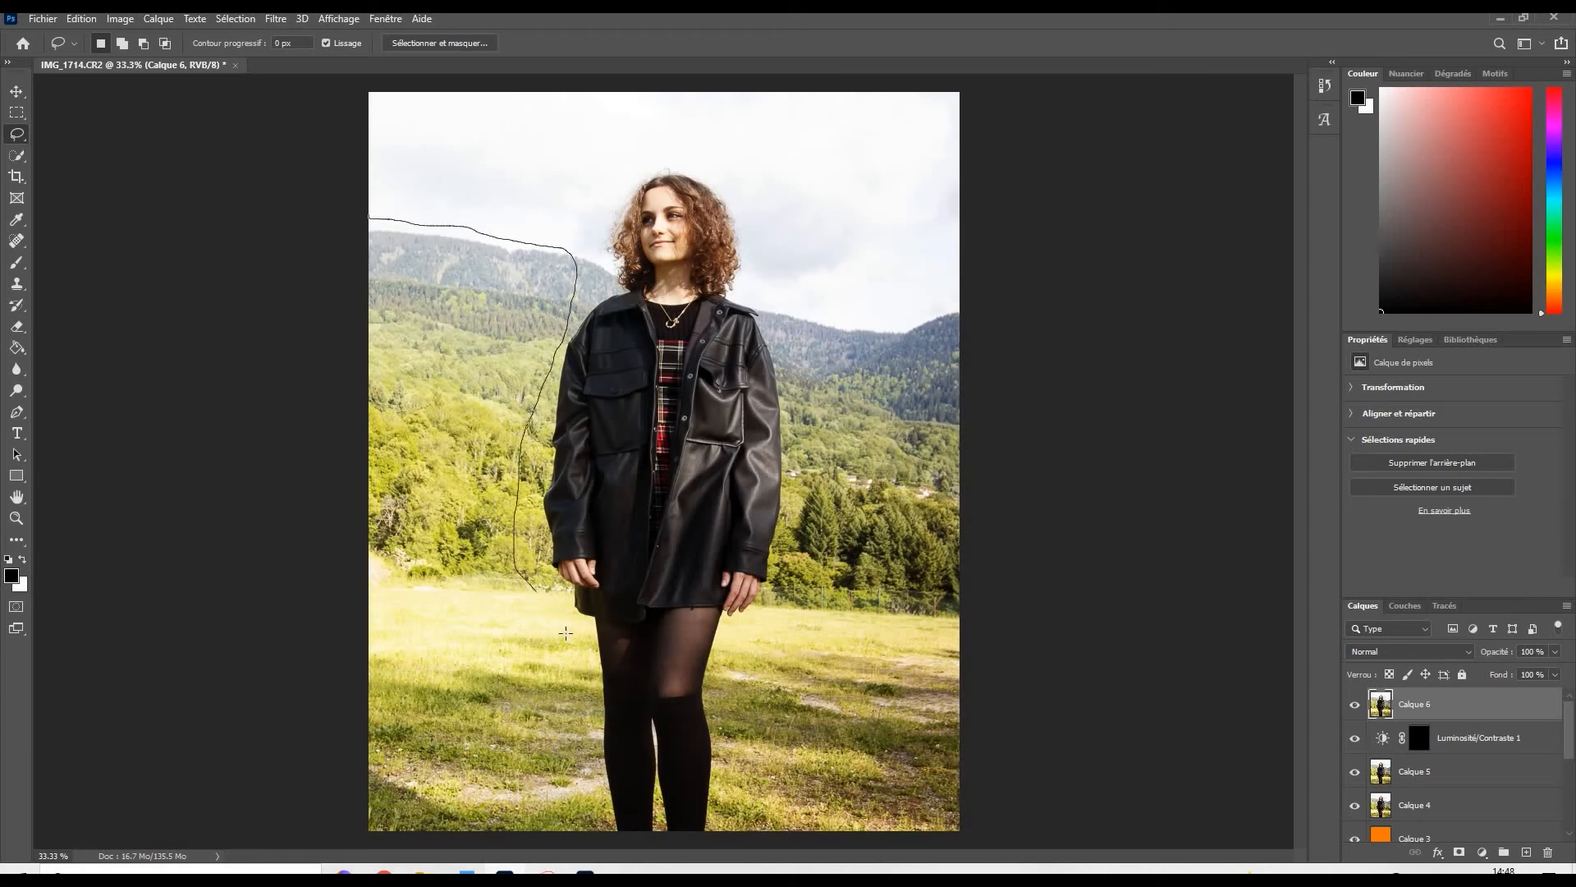
mouse_move(577, 683)
left_mouse_down()
mouse_move(392, 709)
mouse_move(334, 693)
mouse_move(301, 636)
mouse_move(233, 334)
mouse_move(255, 245)
mouse_move(366, 216)
left_mouse_up()
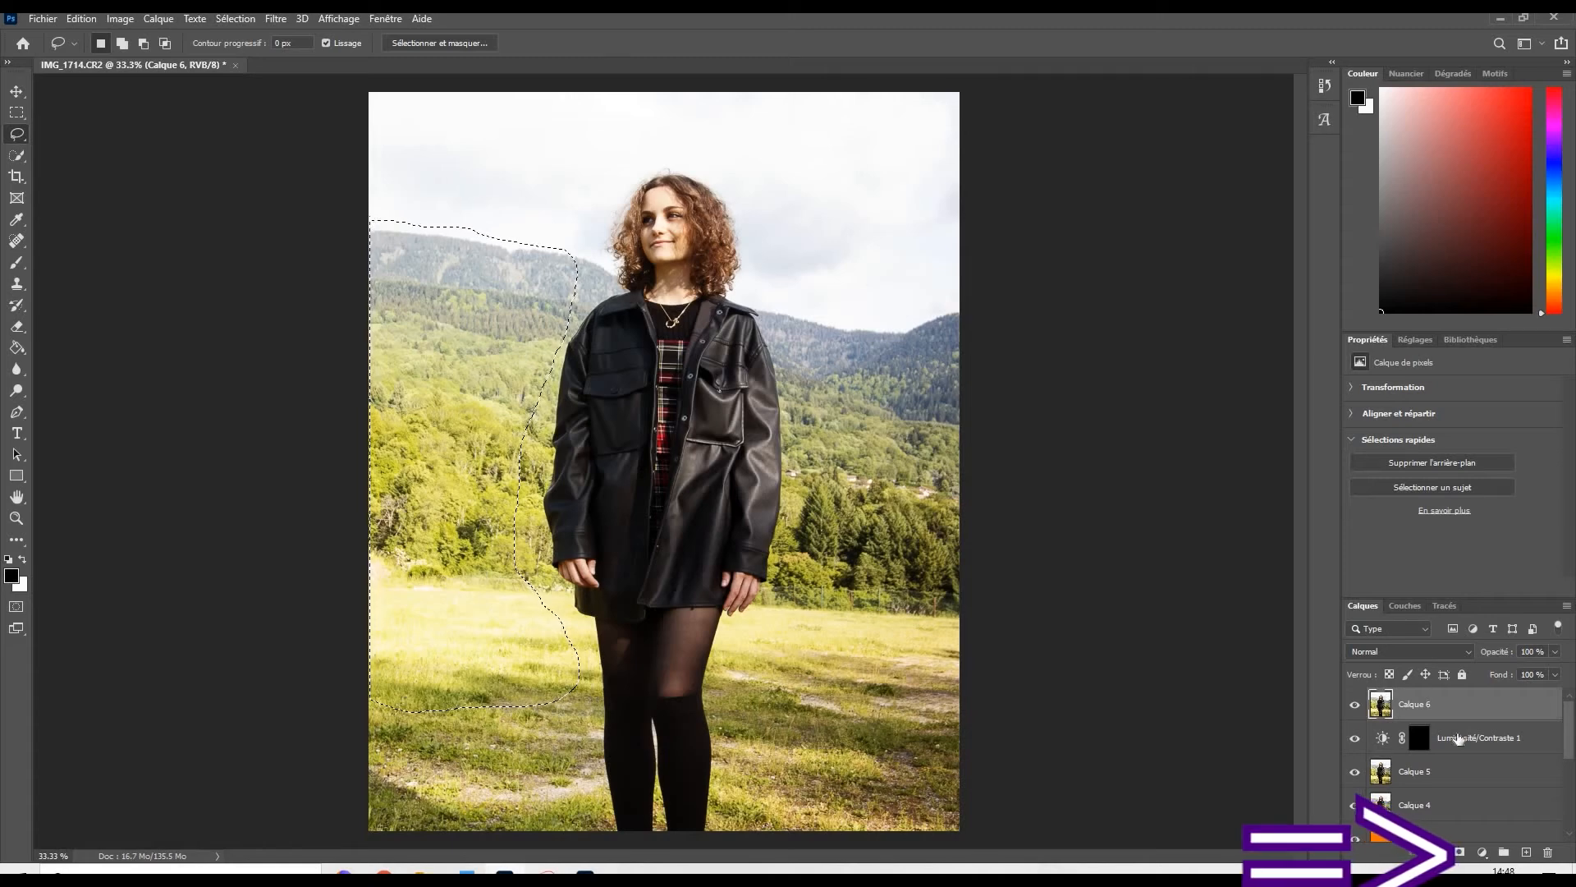
Step: Add a Courbes adjustment layer masked to the selection and darken the RVB curve with one shadow point and one highlight point
left_click(1482, 852)
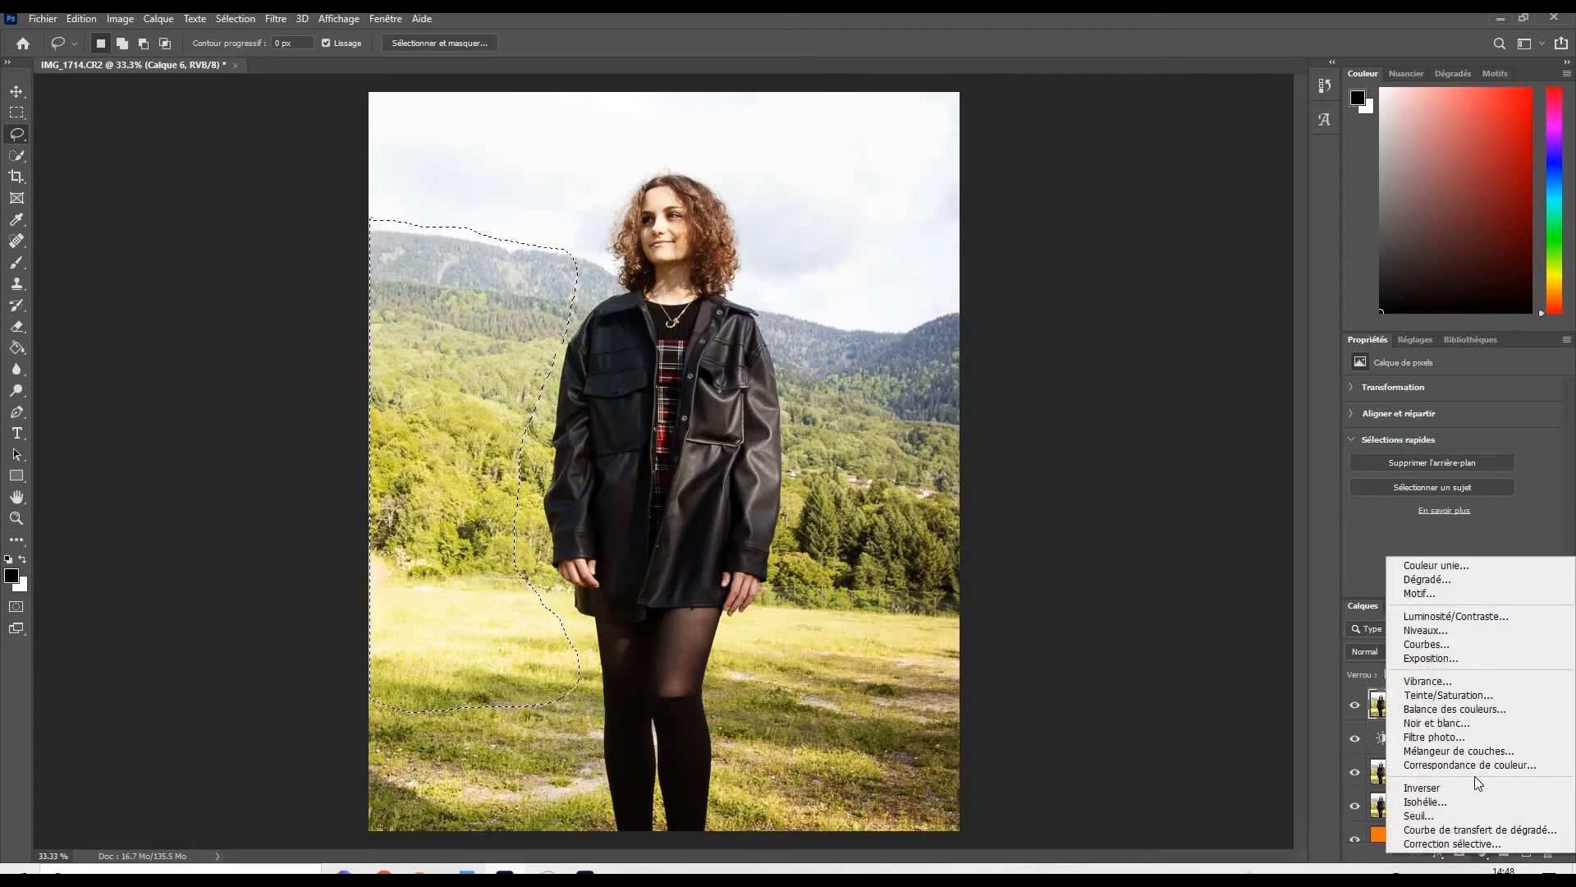
left_click(1468, 645)
left_click_drag(1436, 536, 1436, 552)
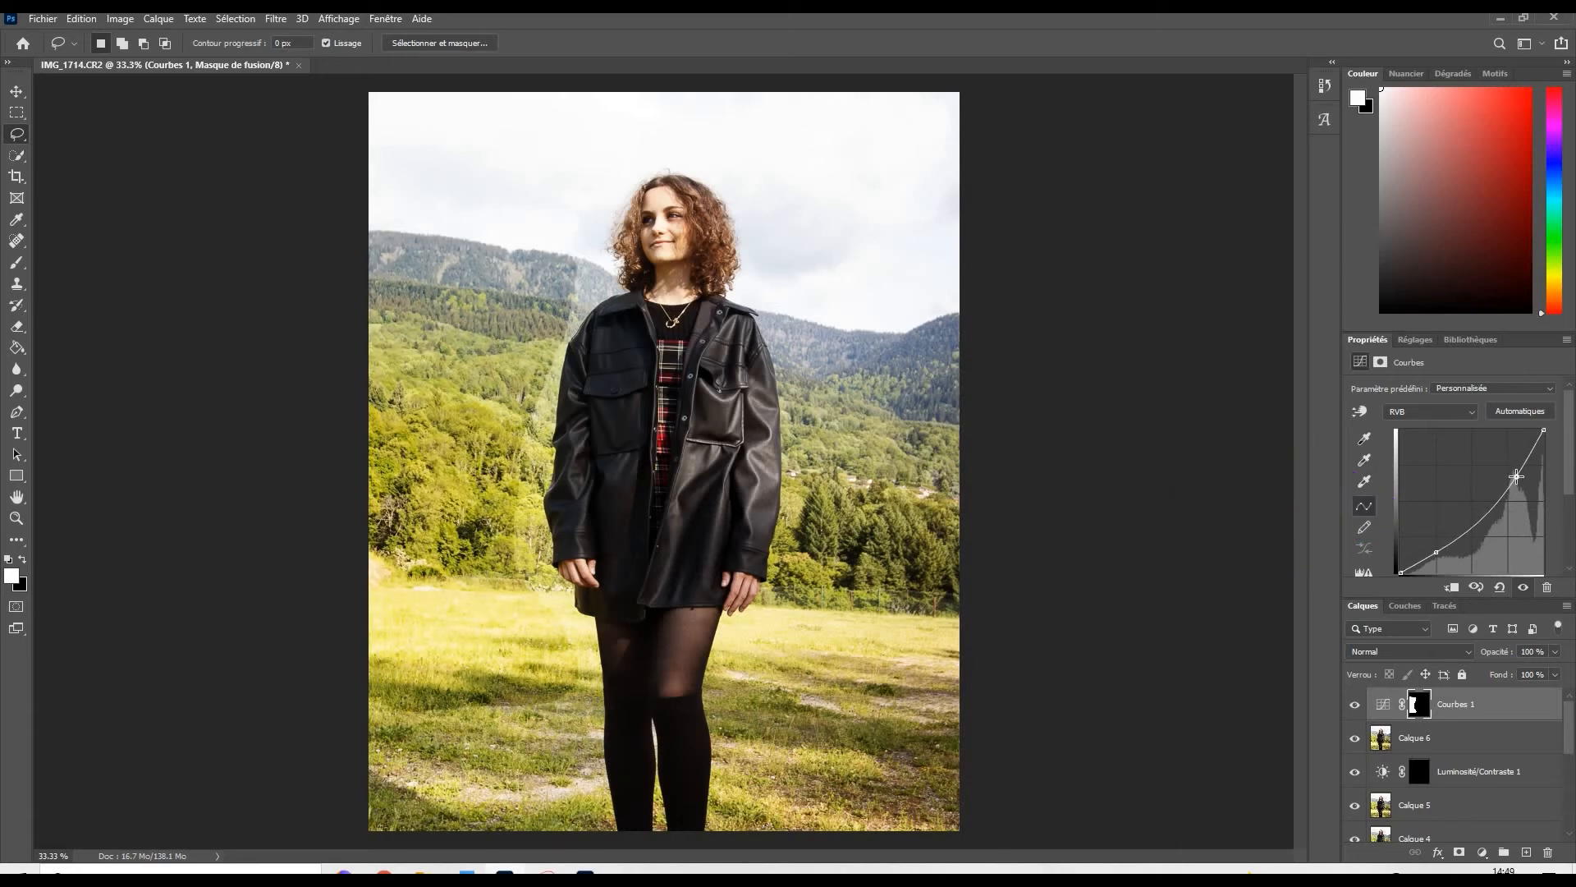
left_click_drag(1516, 479, 1519, 476)
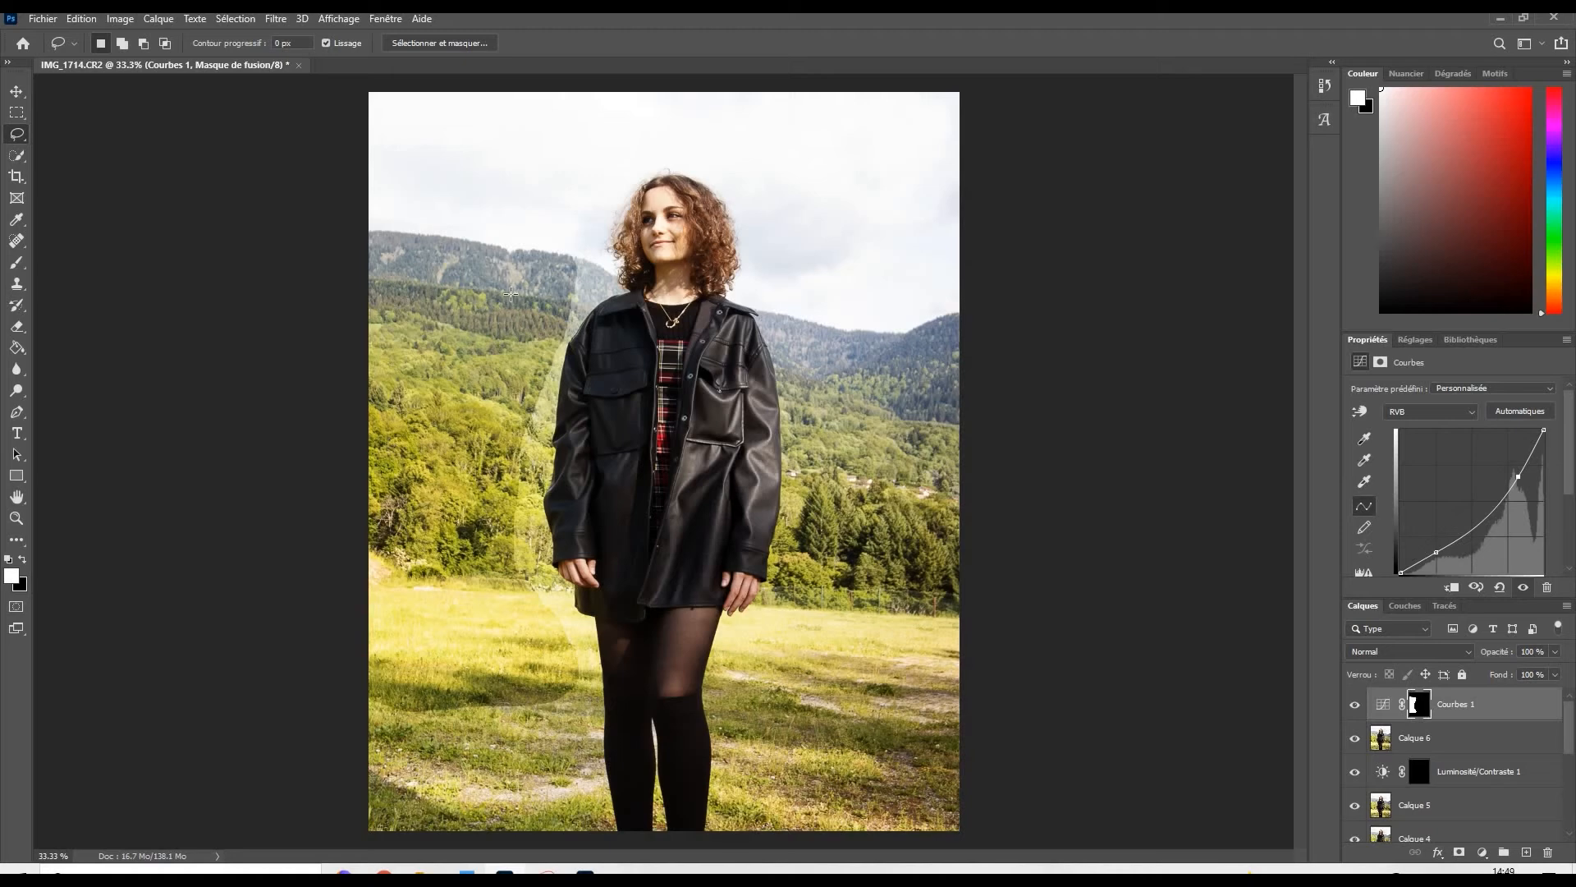
Step: Try reshaping the Rouge channel of the Courbes adjustment with a shadow point and a highlight point, and undo it
left_click(1435, 411)
left_click(1436, 427)
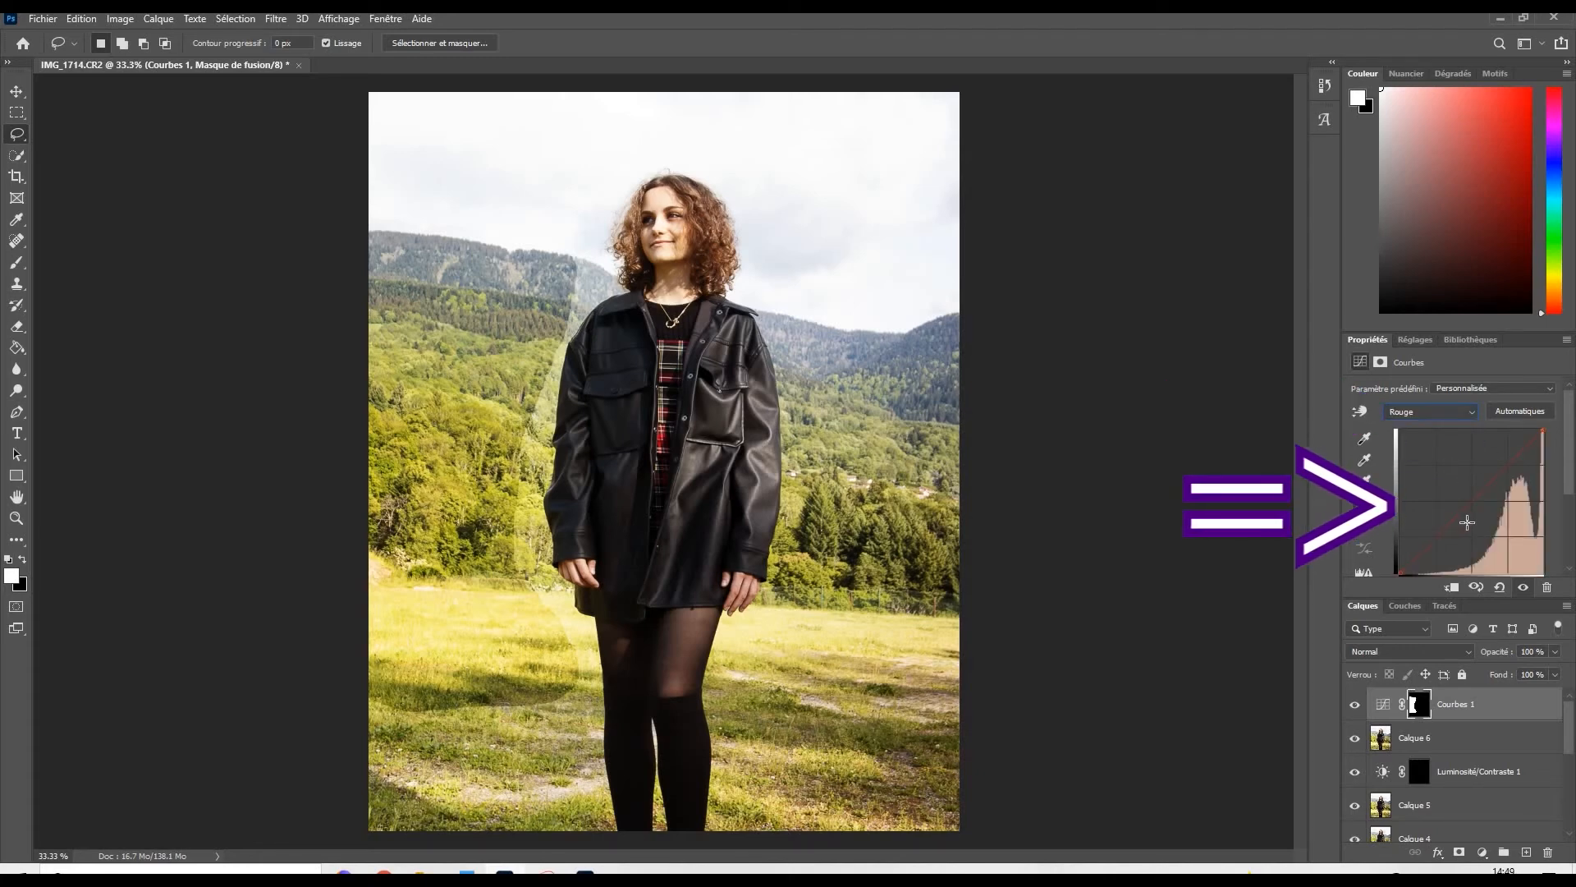
left_click(1434, 531)
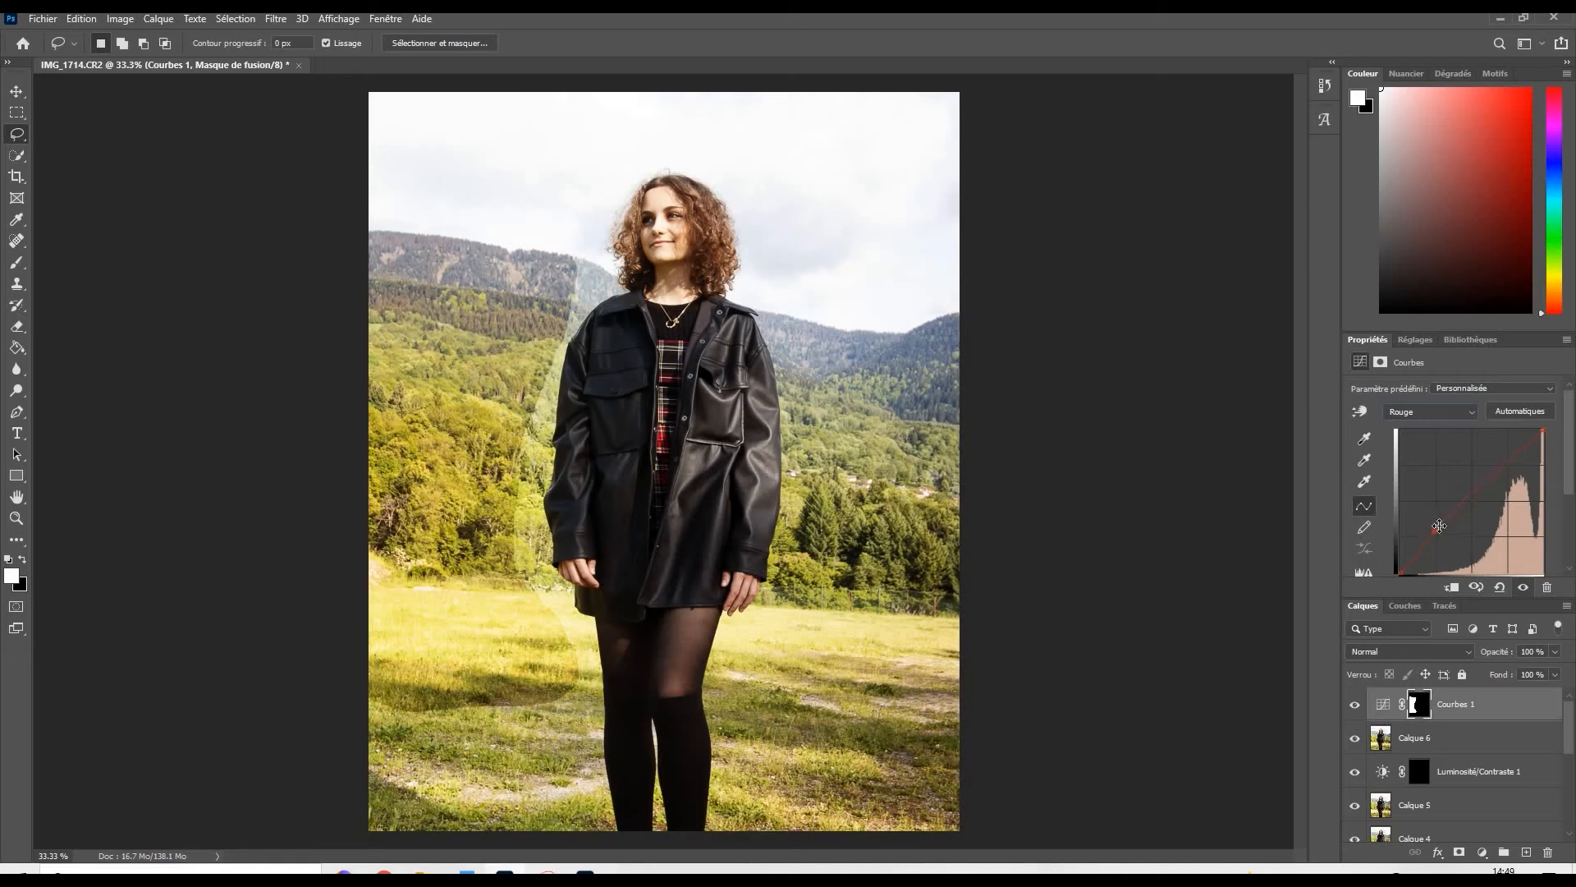
left_click(1502, 461)
key("ctrl+z")
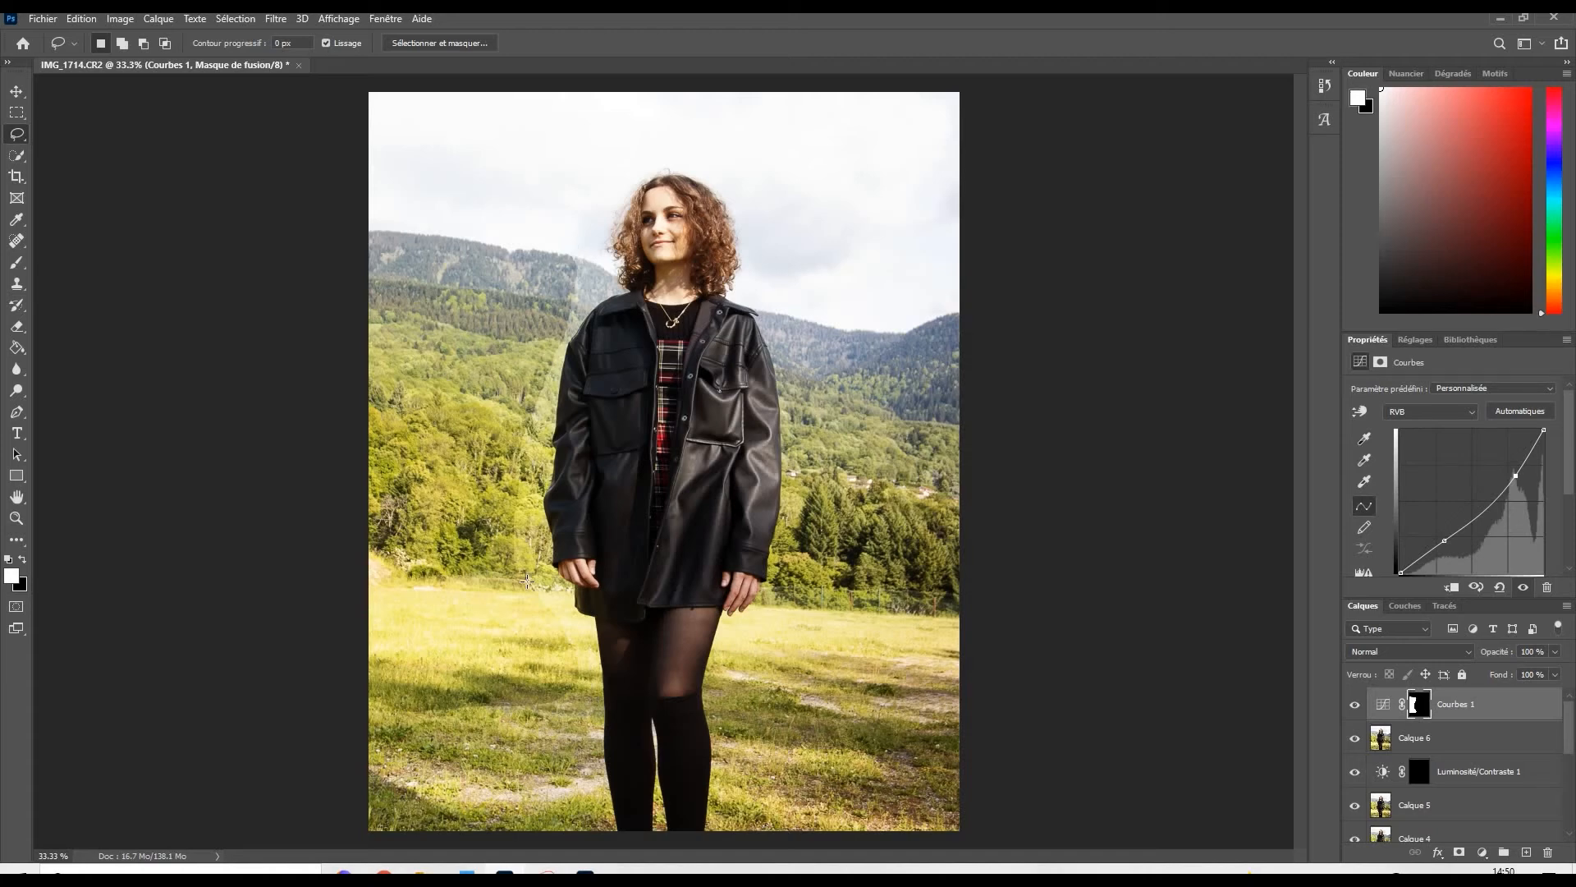
Step: Paint white on the Courbes mask with a soft 30 px brush along the pale edge beside the woman's shoulder
key("b")
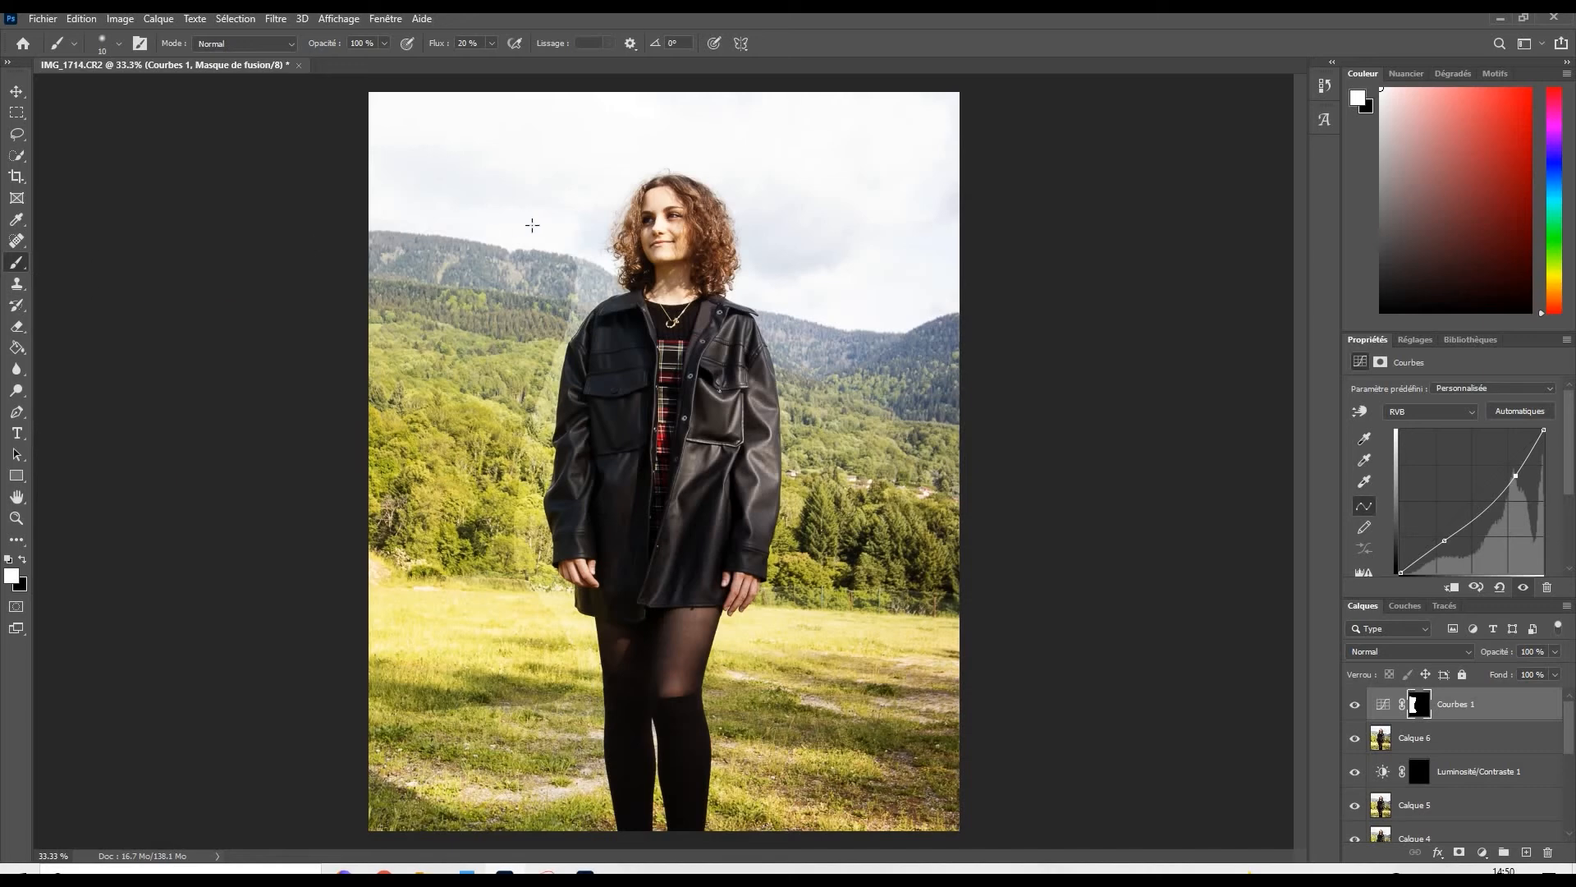
left_click(117, 45)
left_click_drag(95, 97, 111, 97)
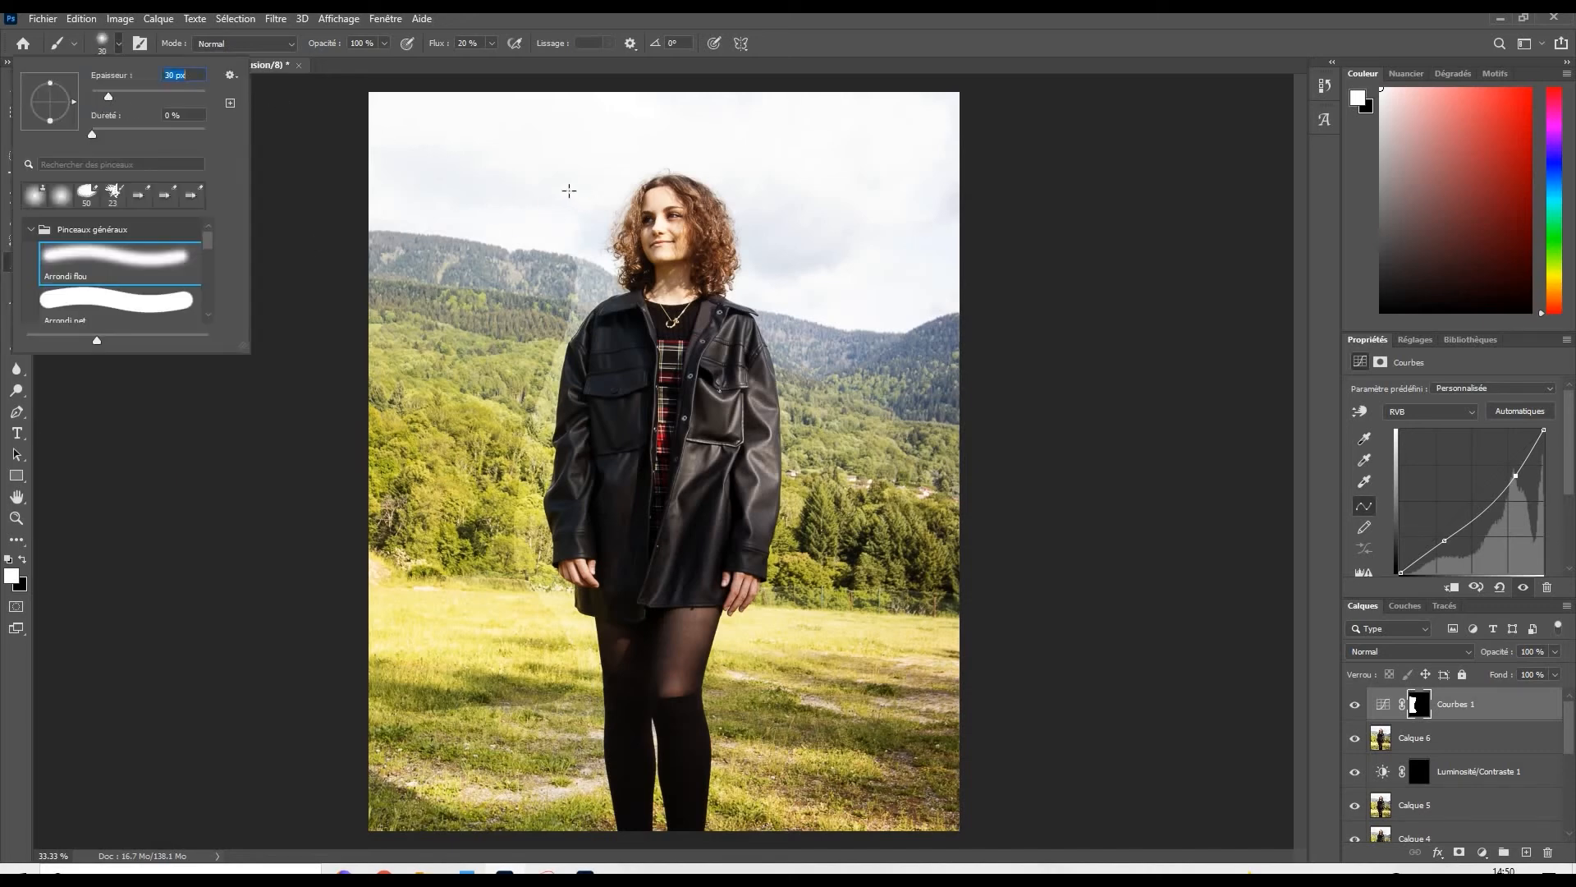
left_click(572, 295)
left_click_drag(577, 302, 562, 339)
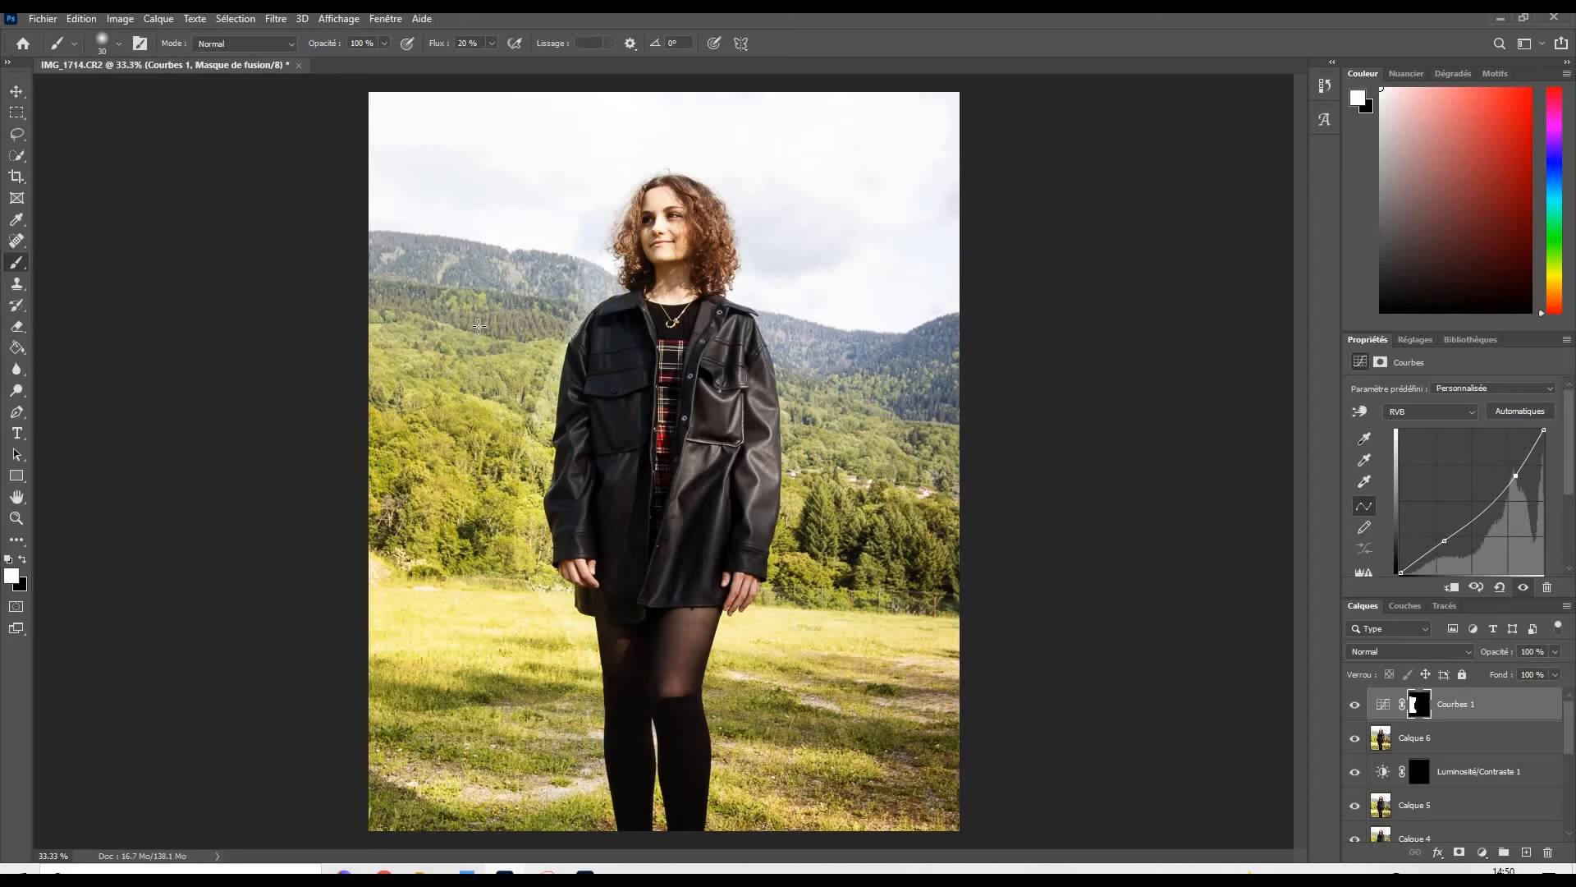
Step: Enlarge the soft brush to 79 px and paint the Courbes mask along the woman's side to blend the remaining selection edge
left_click(117, 42)
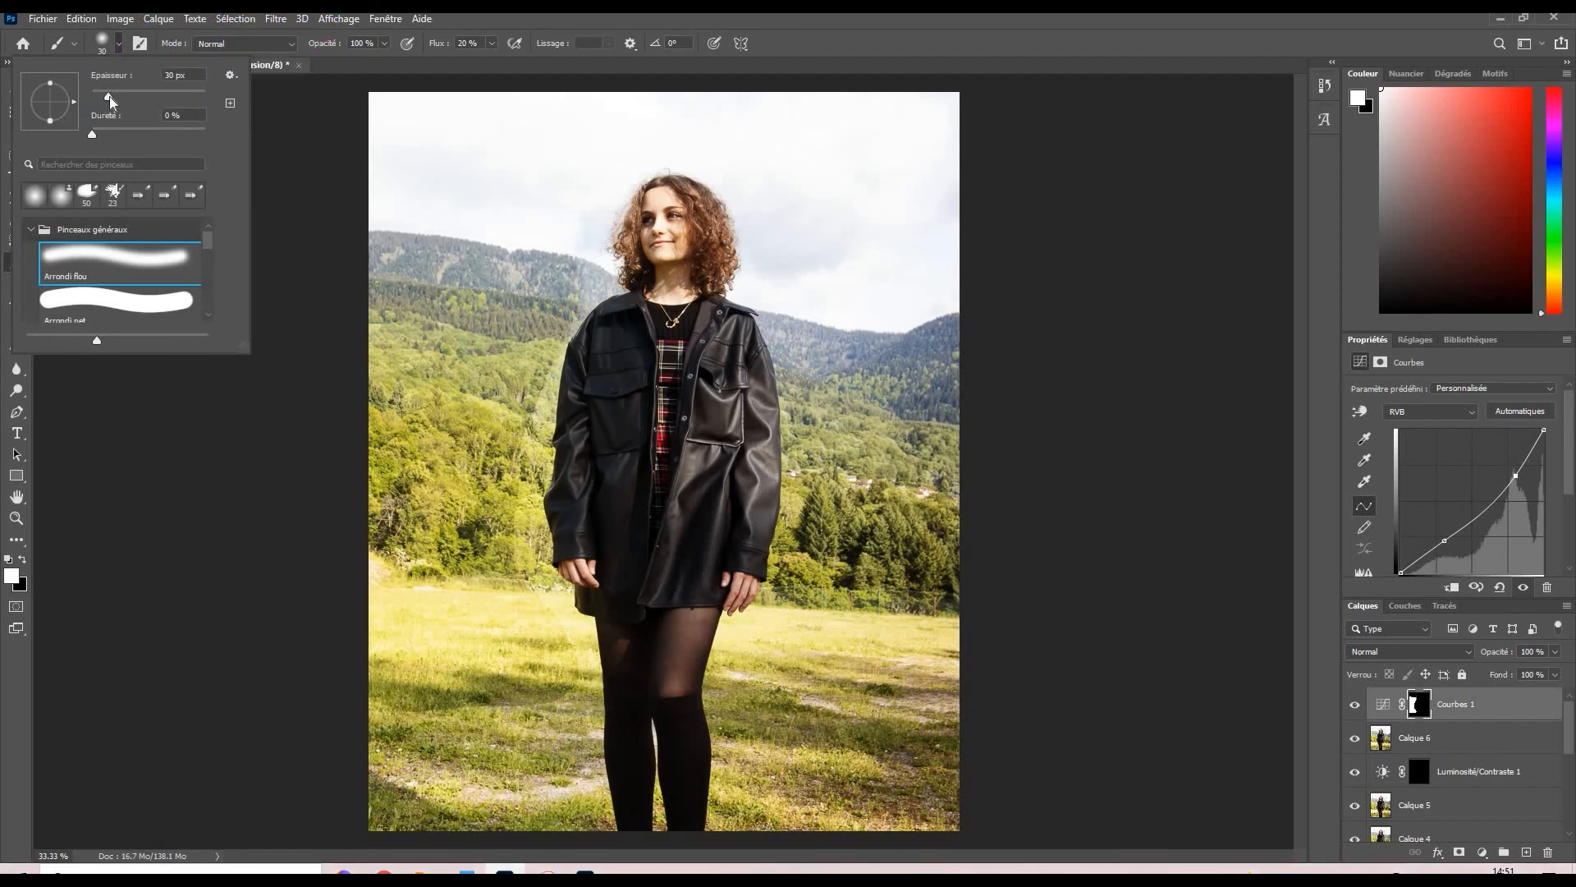
left_click_drag(130, 97, 137, 100)
left_click(571, 276)
mouse_move(519, 458)
left_mouse_down()
mouse_move(515, 547)
mouse_move(563, 637)
left_mouse_up()
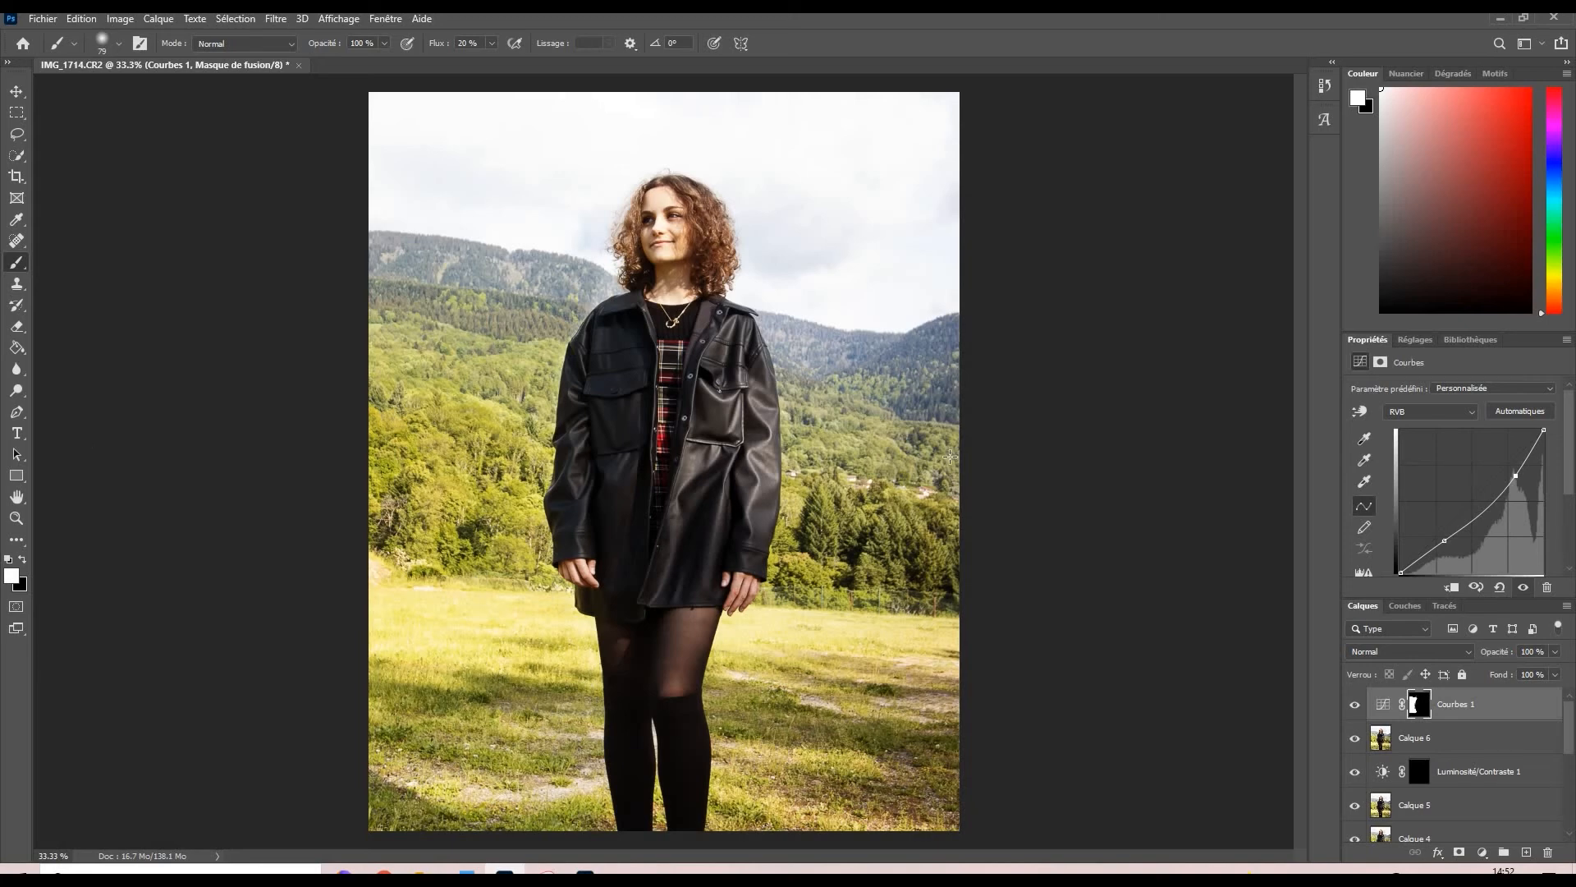
Step: Stamp all visible layers onto a new layer above the Courbes adjustment and desaturate it
left_click(17, 93)
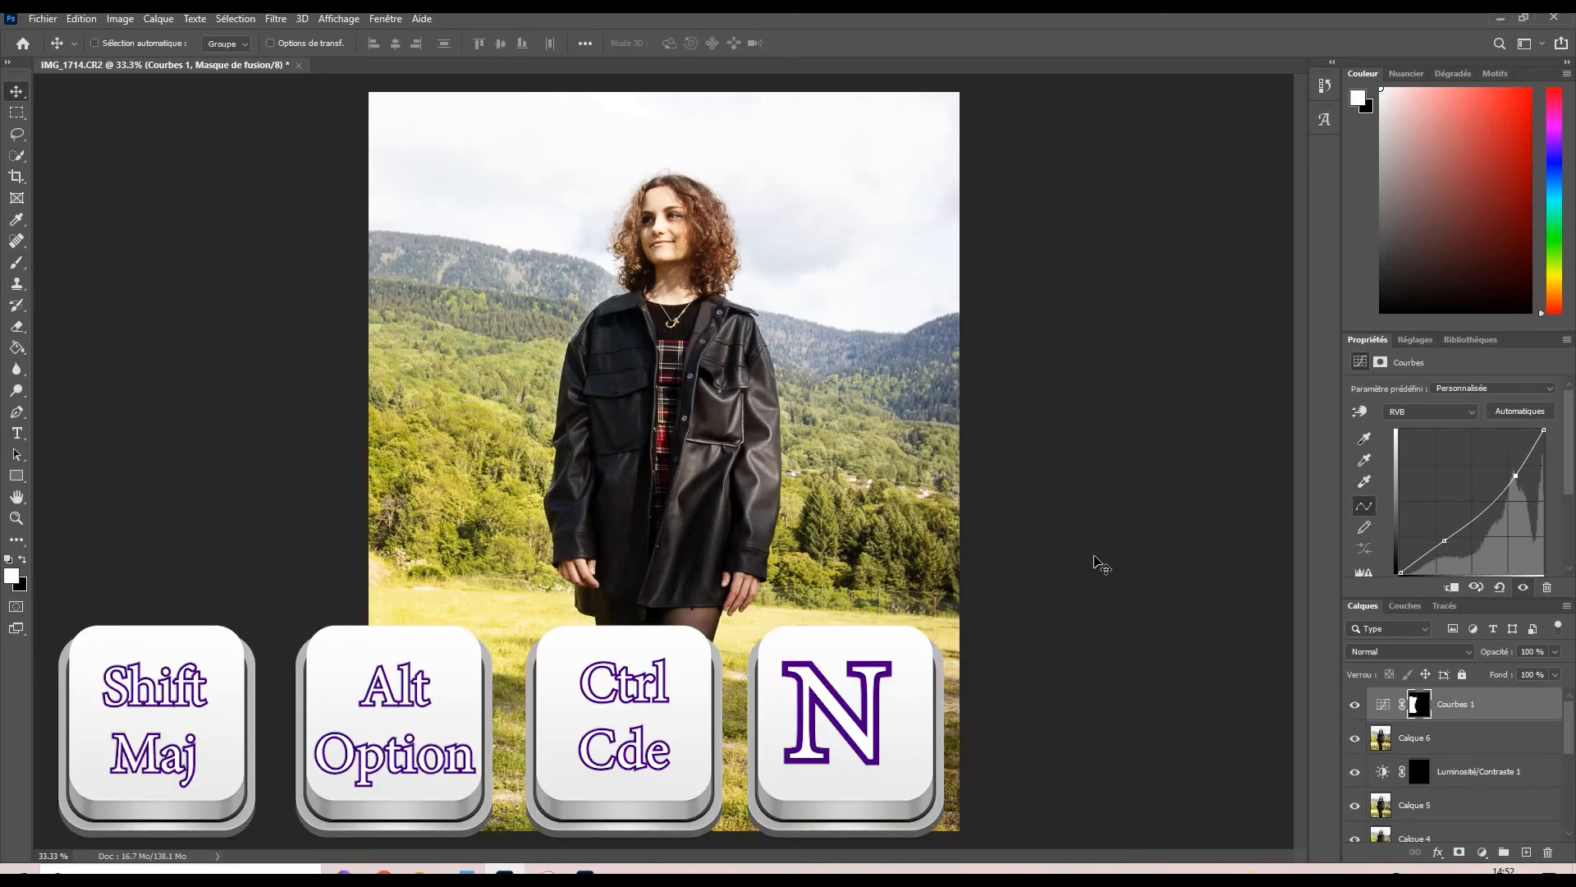
key("ctrl+shift+alt+e")
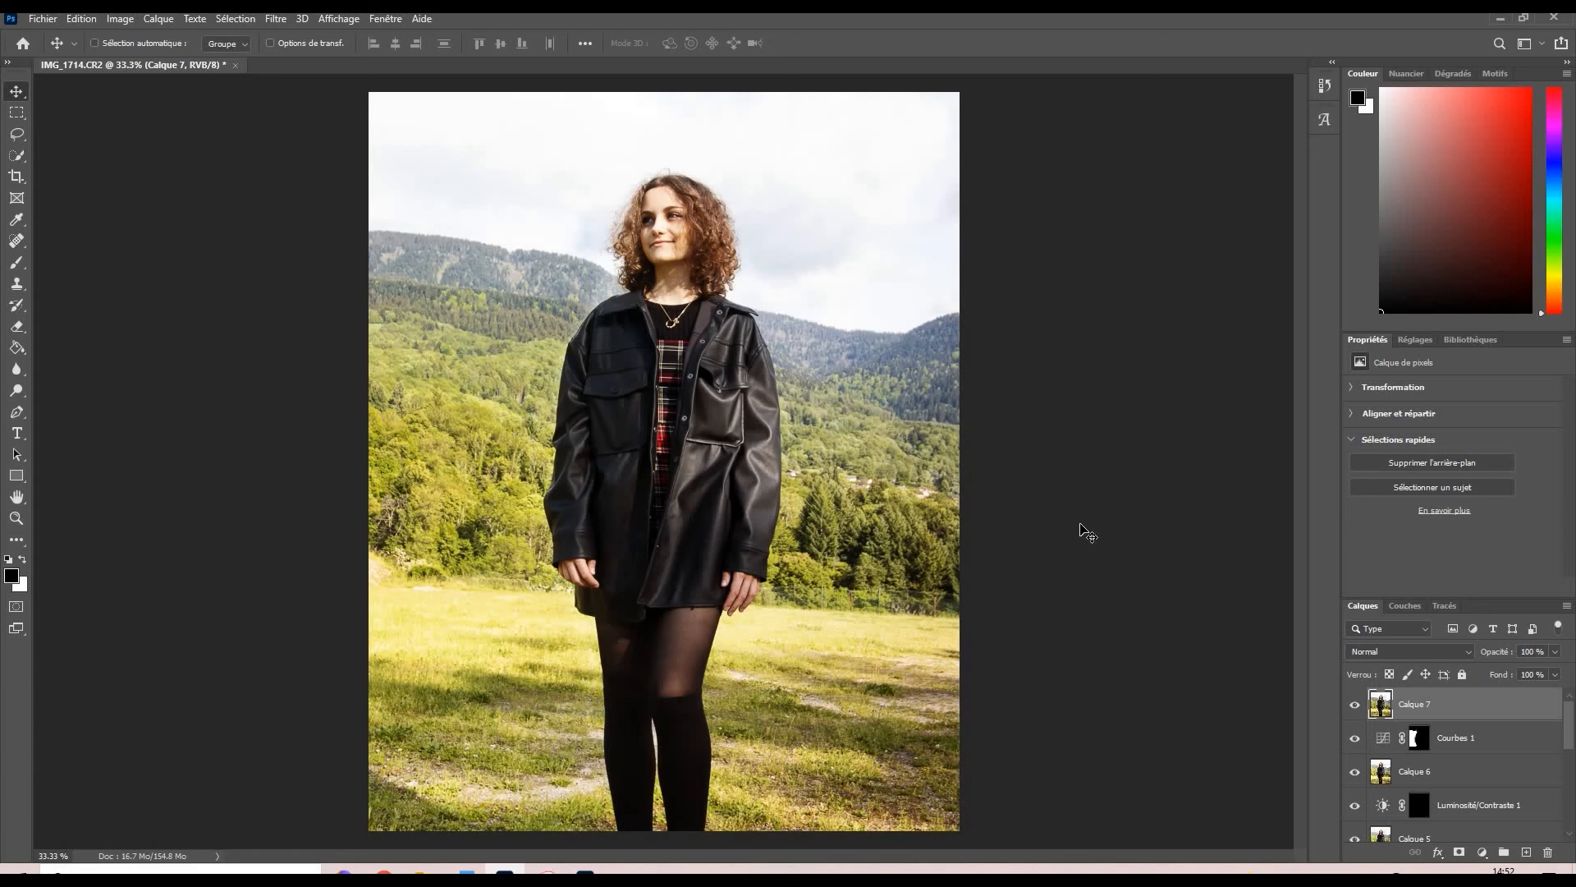
key("ctrl+shift+u")
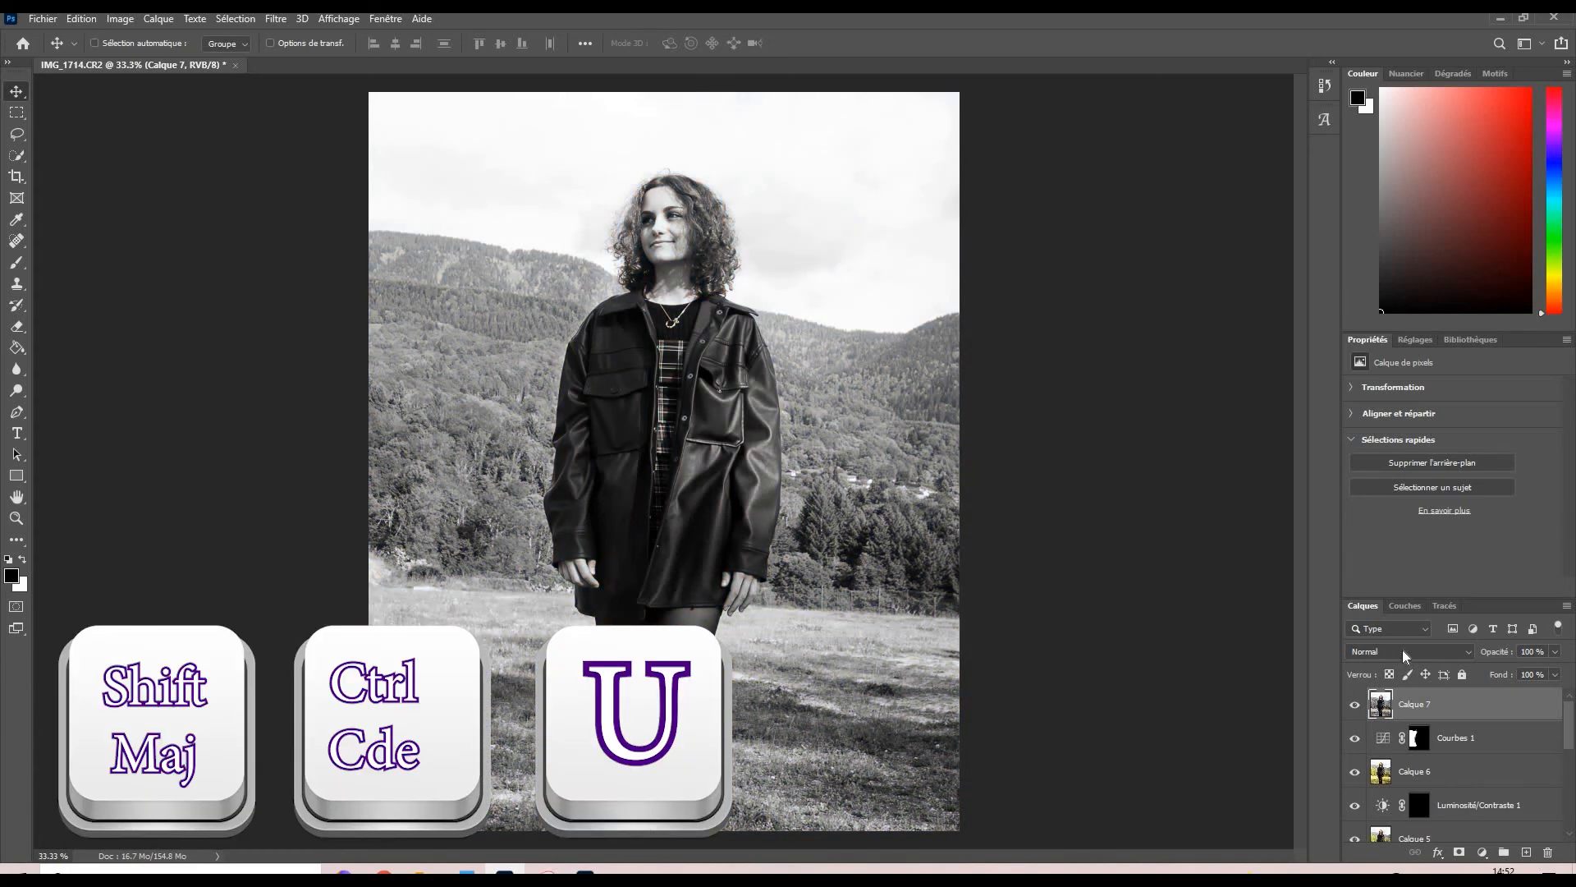
Step: Set the desaturated layer's blending mode to Incrustation and its opacity to 11 %
left_click(1402, 649)
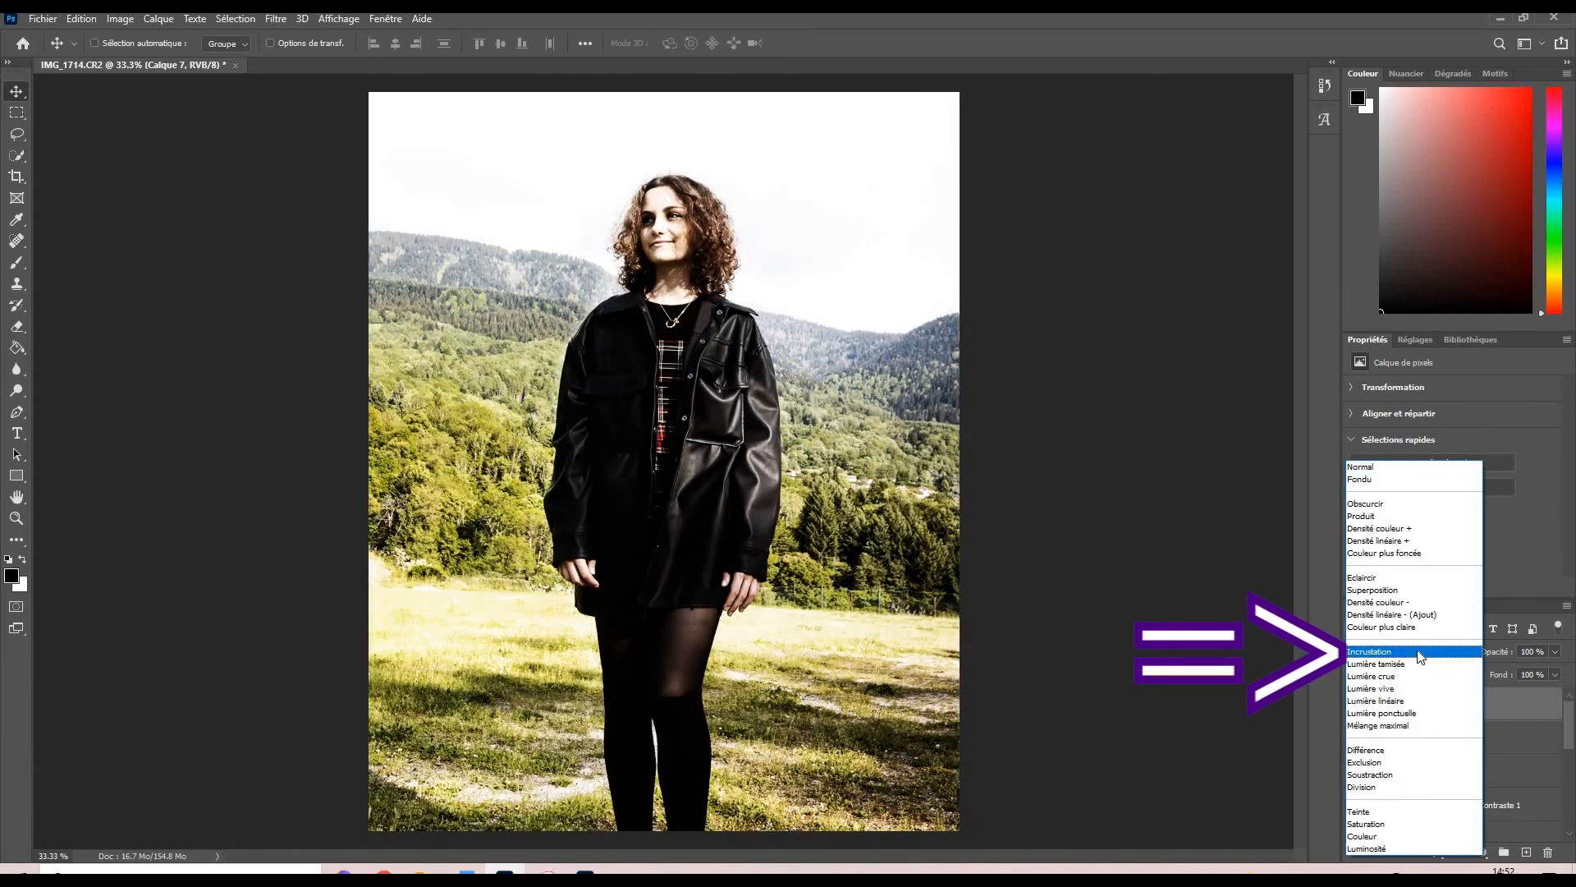
left_click(1417, 649)
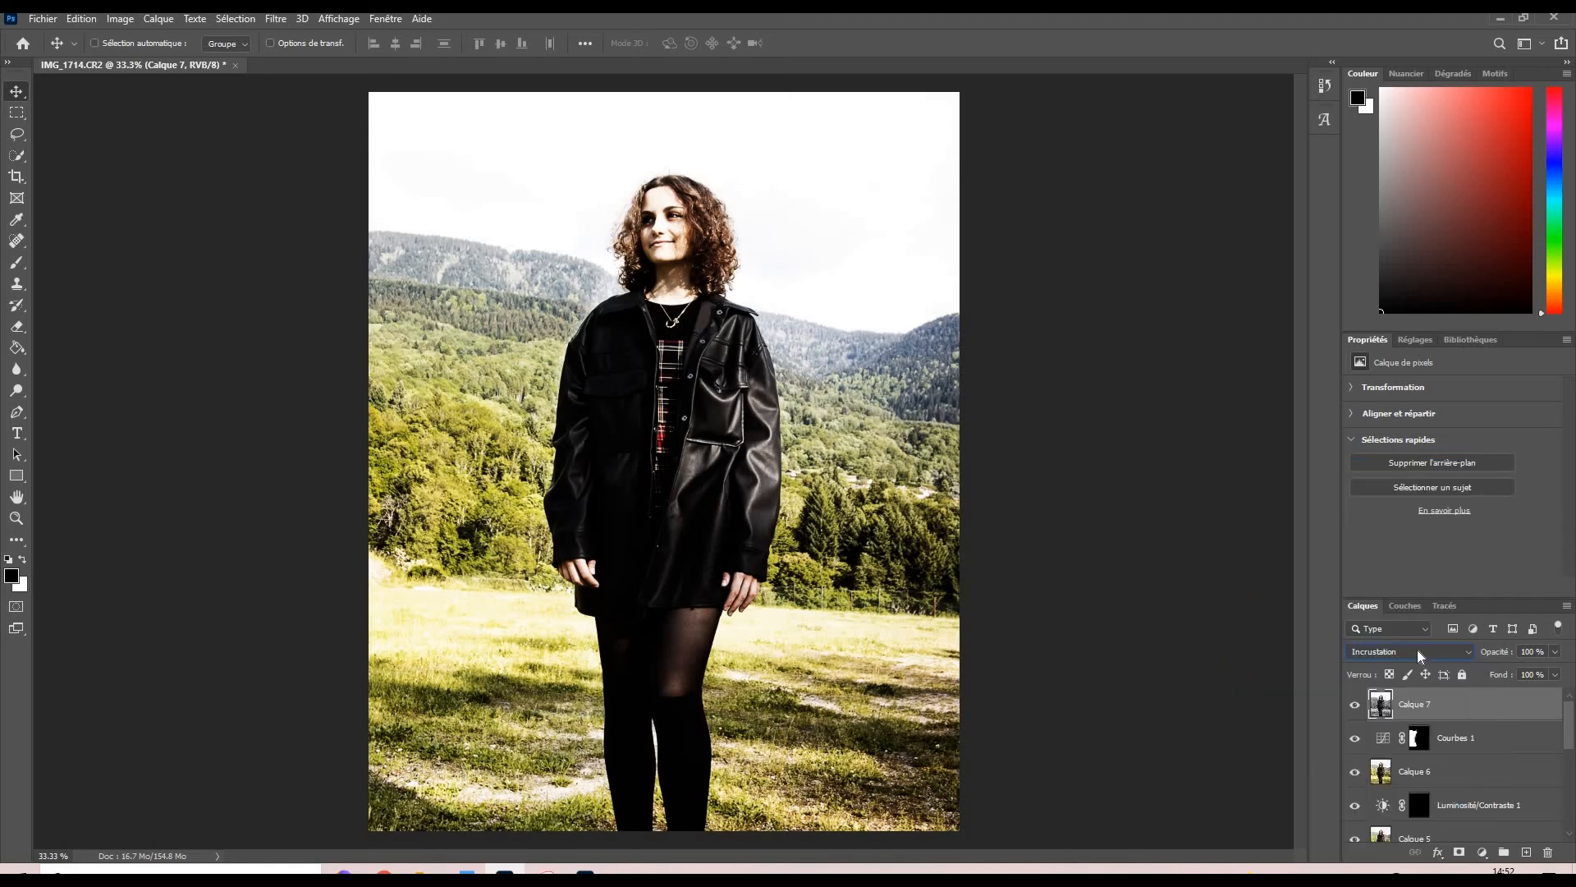
left_click_drag(1554, 662, 1491, 673)
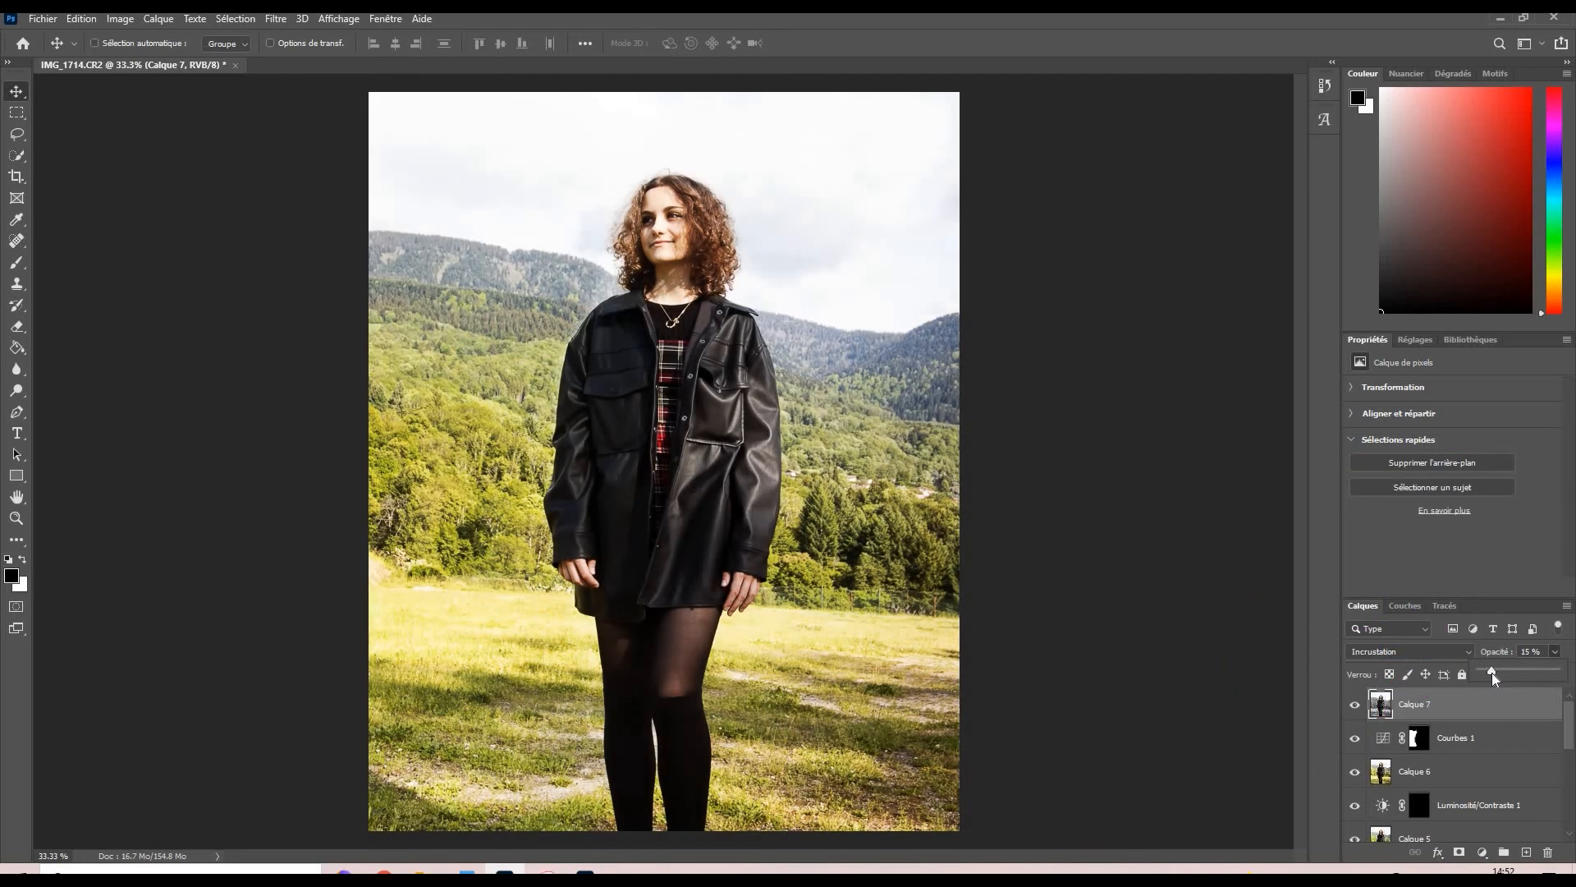
left_click_drag(1489, 670, 1486, 671)
left_click(1568, 650)
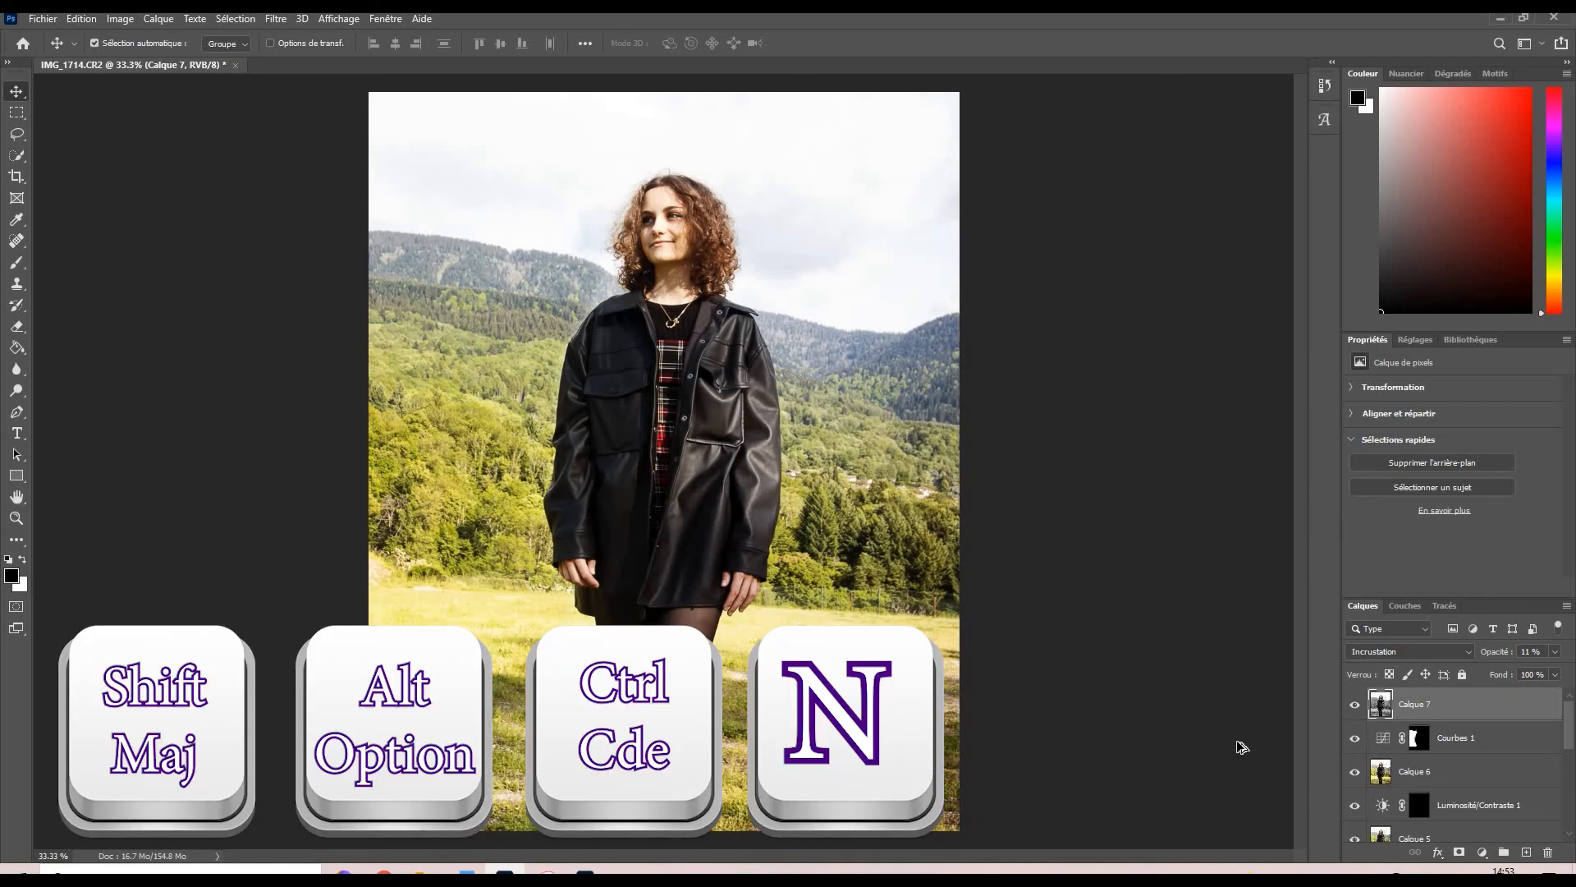
Step: Stamp all visible layers onto a new layer and add a Courbes adjustment above it with a shadow point and slightly raised highlights
key("ctrl+alt+shift+n")
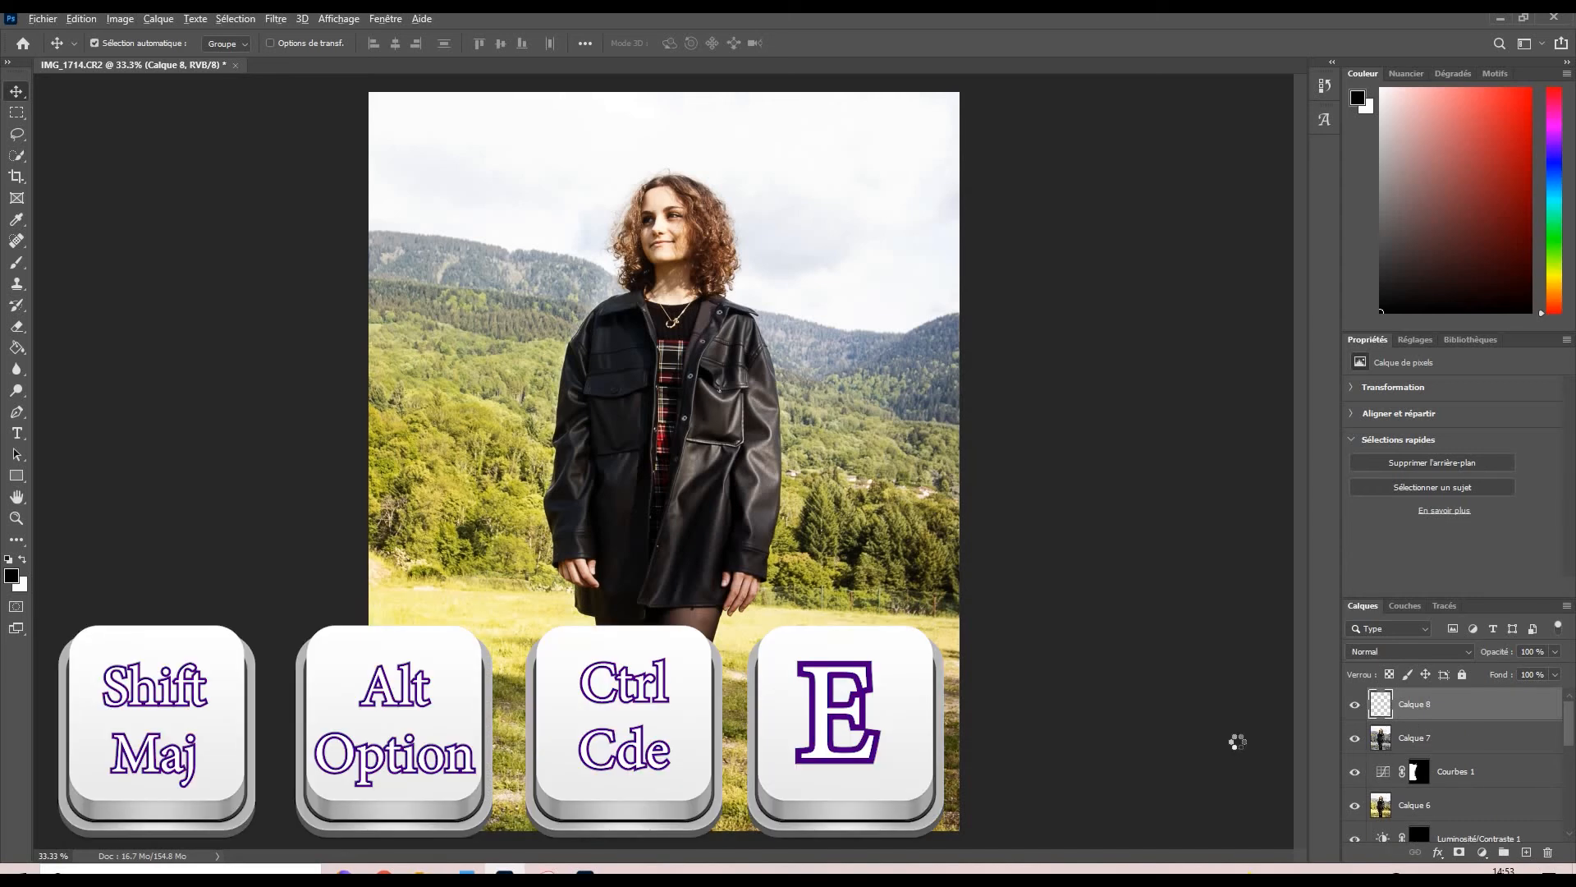
left_click(1482, 852)
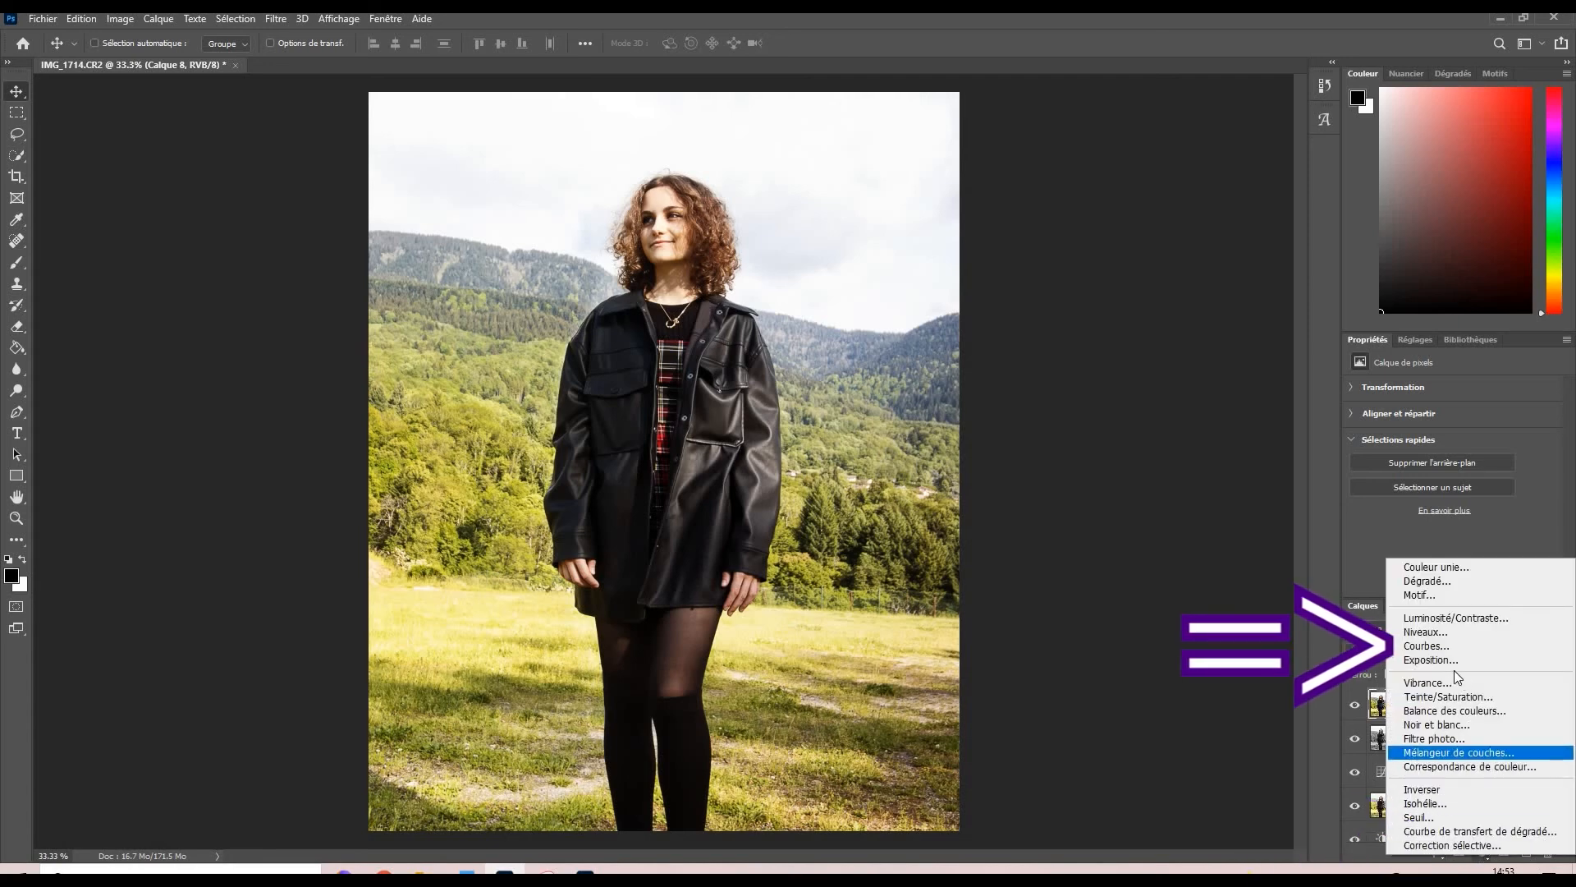
left_click(1427, 645)
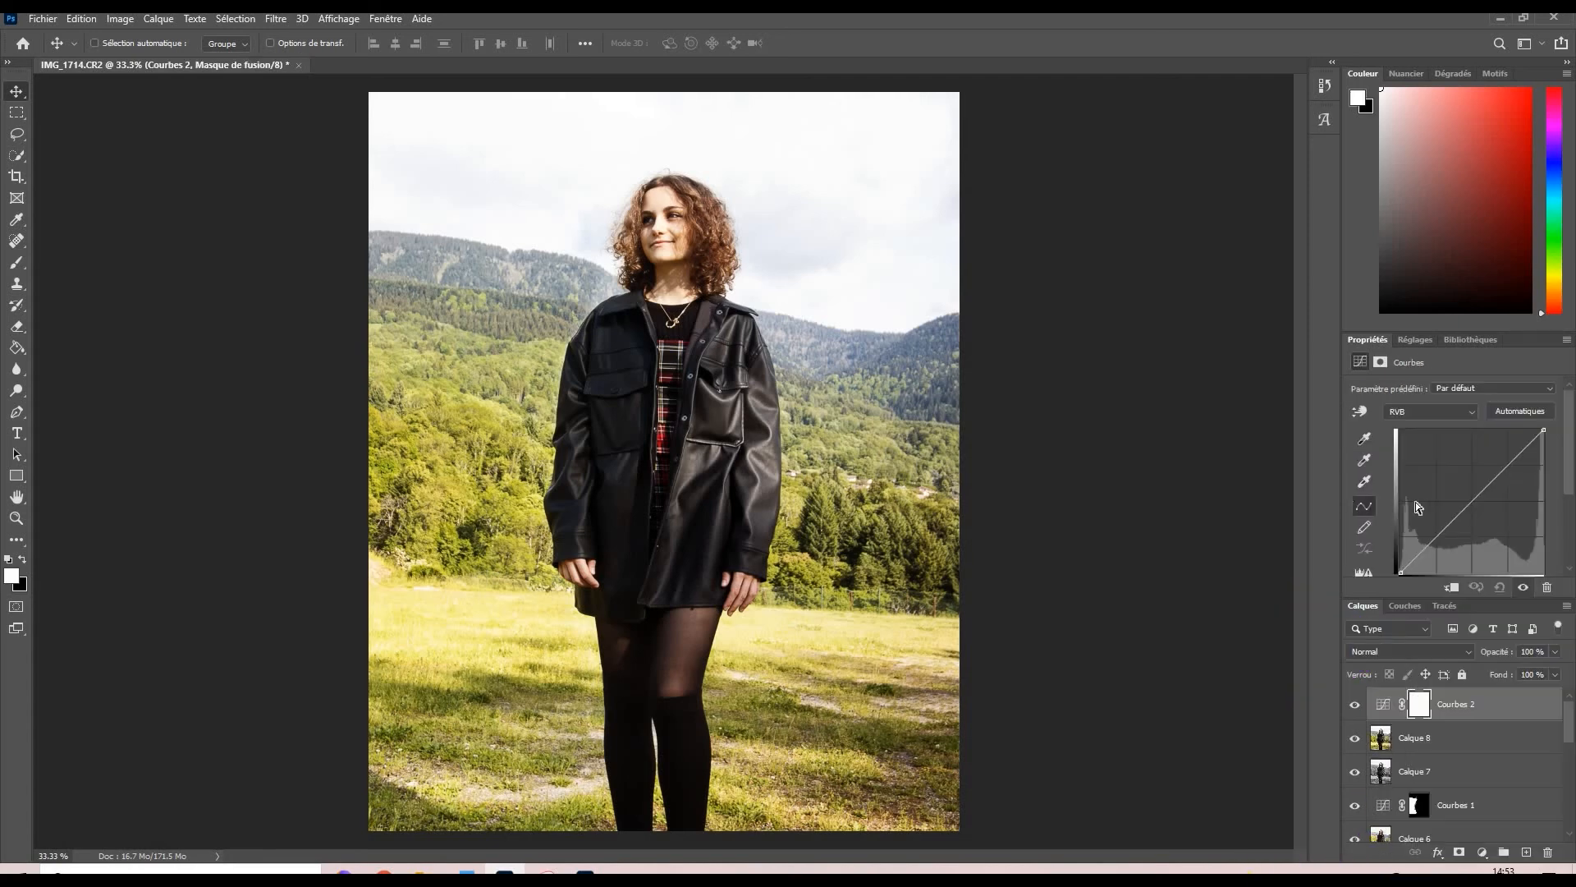
left_click(1426, 547)
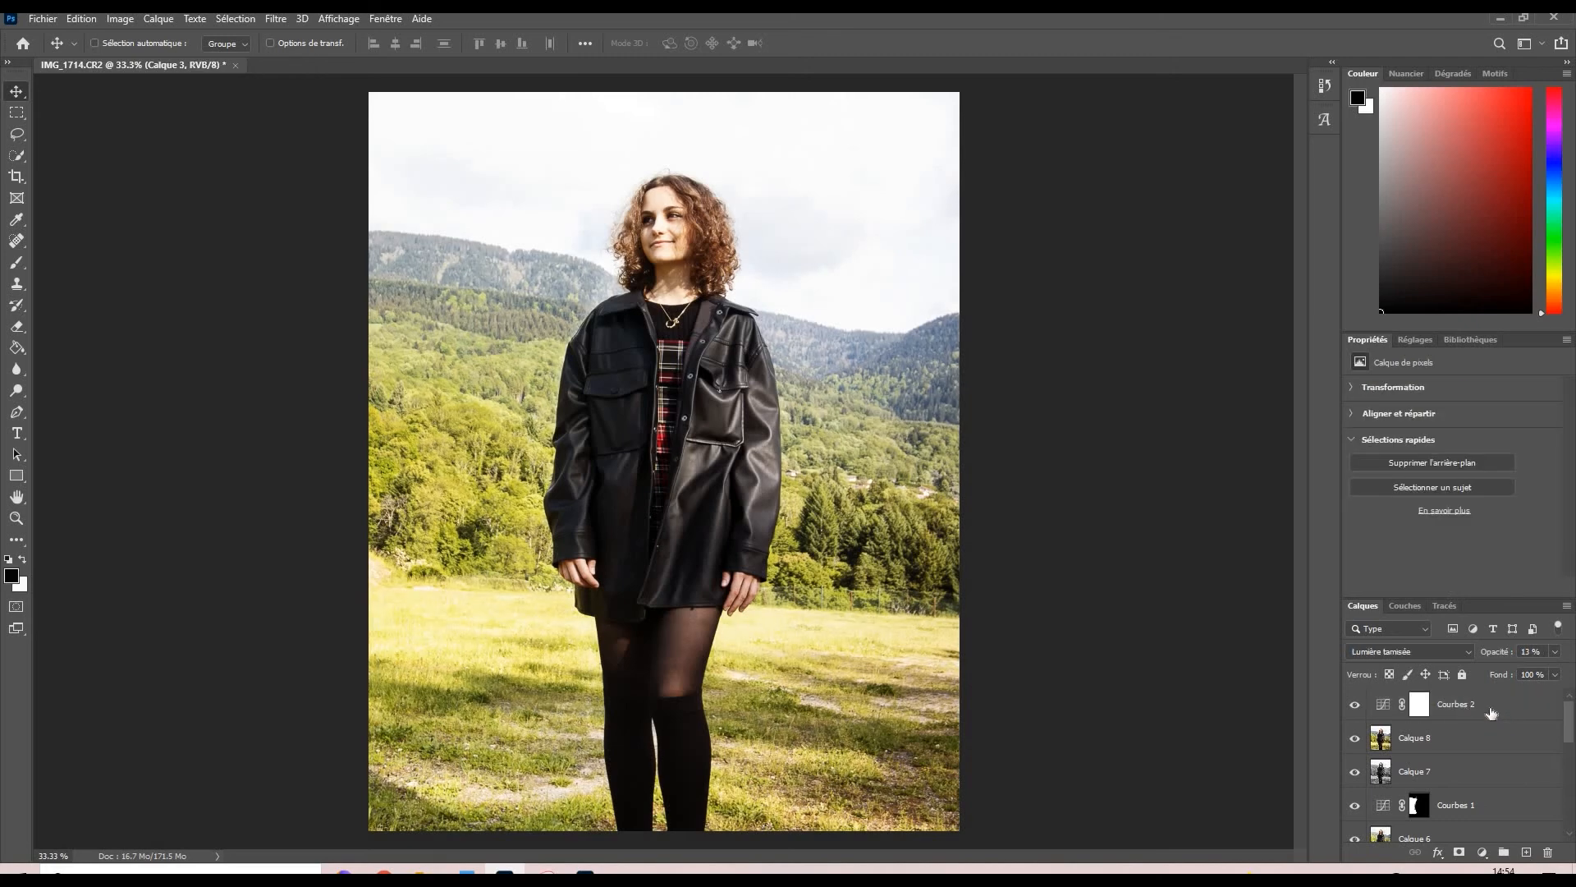
Step: Group all layers from Courbes 2 down to Calque 1, leaving out the Arrière-plan layer
left_click(1492, 713)
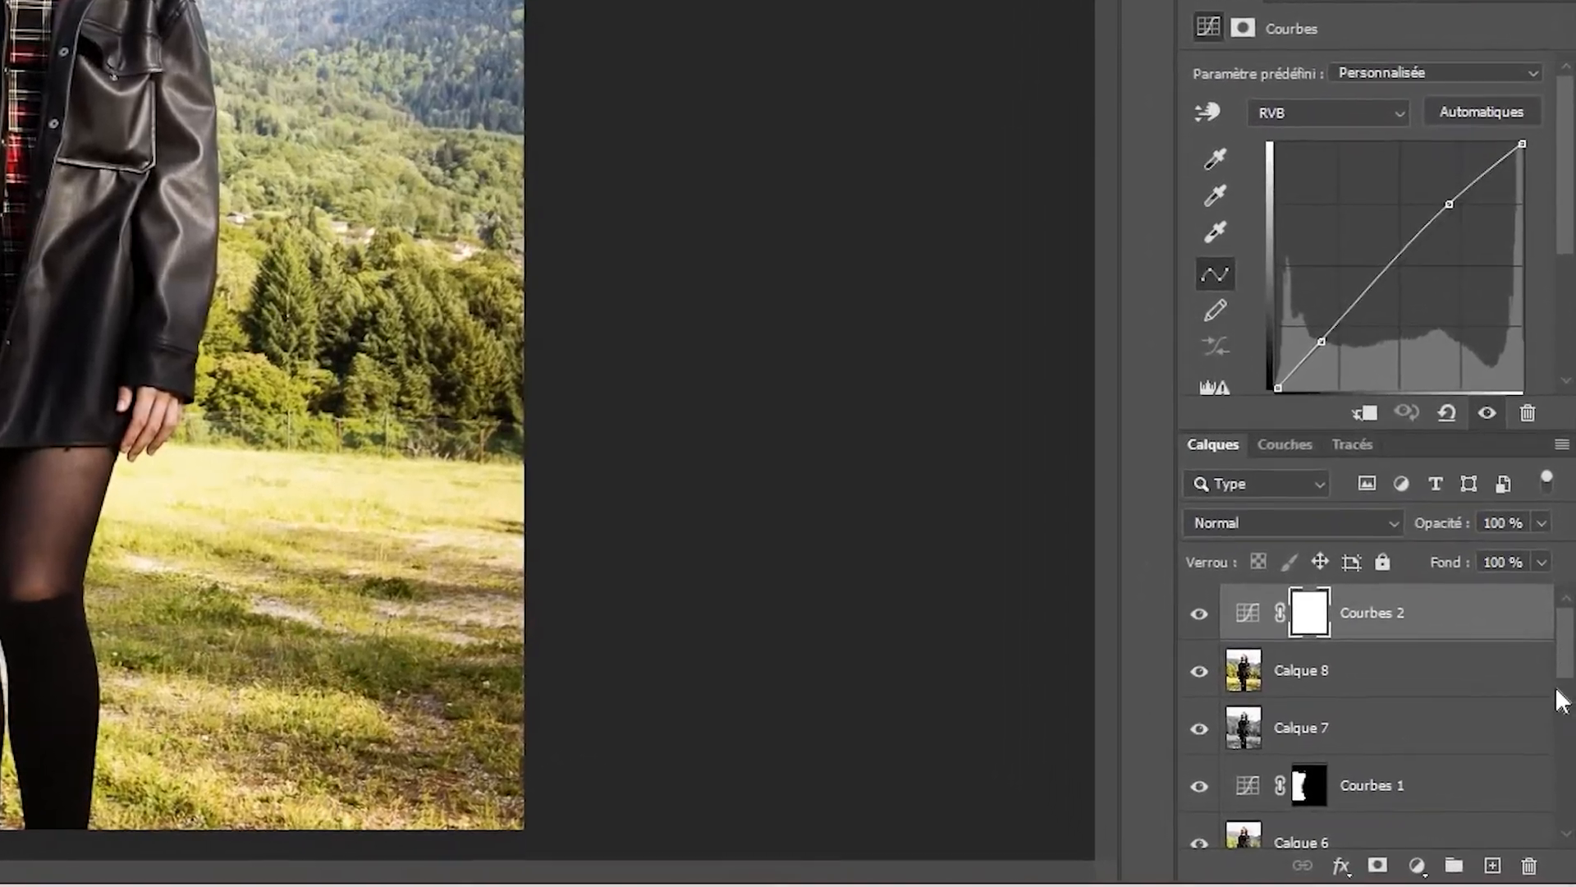
left_click_drag(1562, 701, 1554, 825)
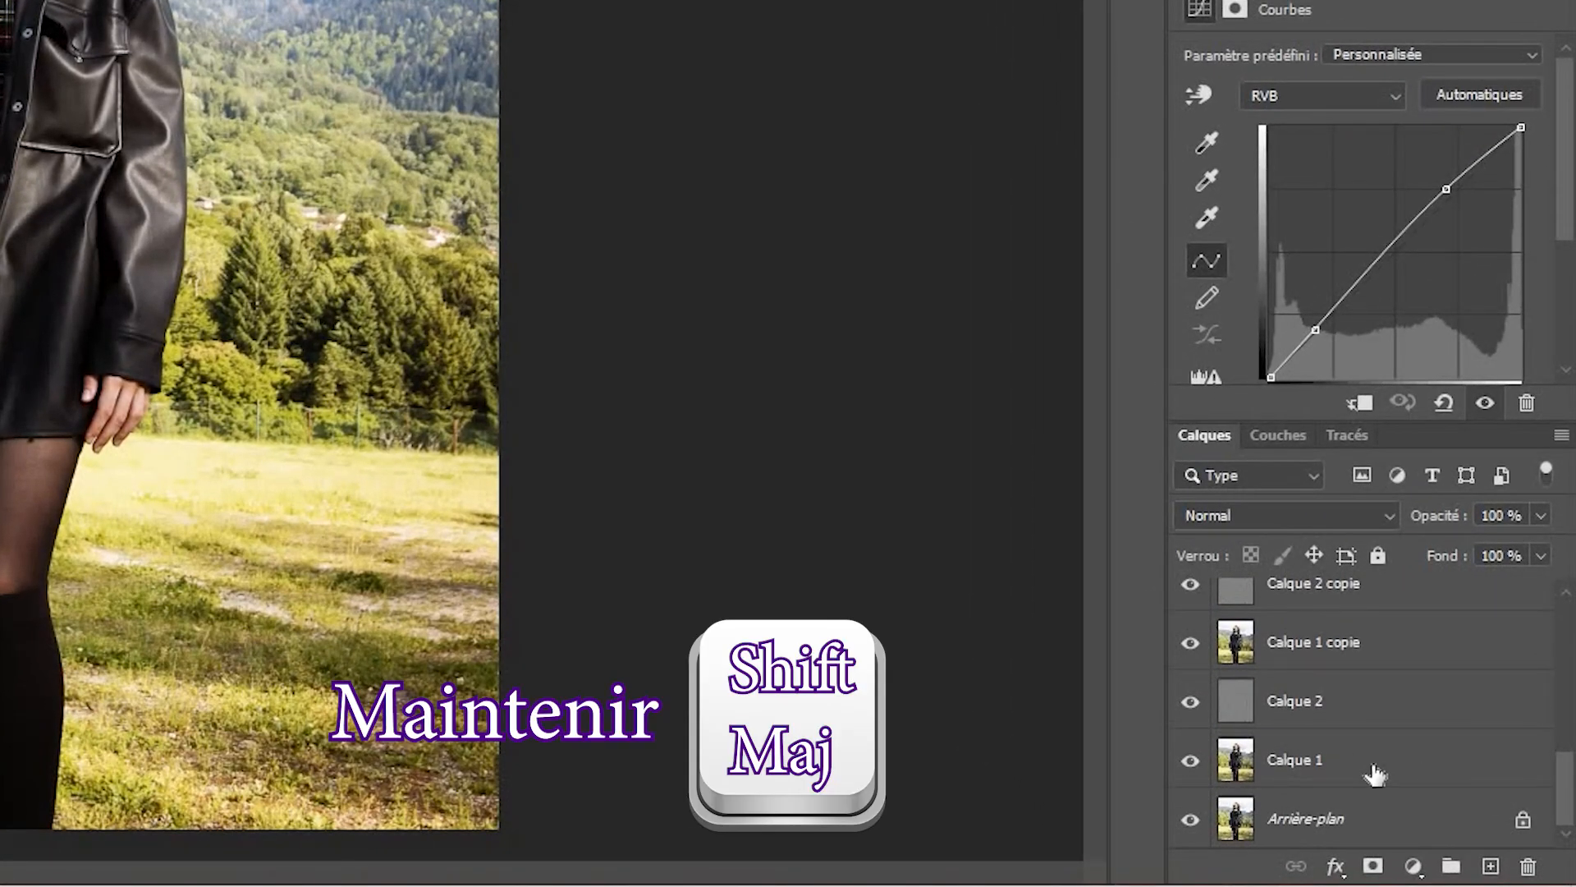
left_click(1375, 774, "shift")
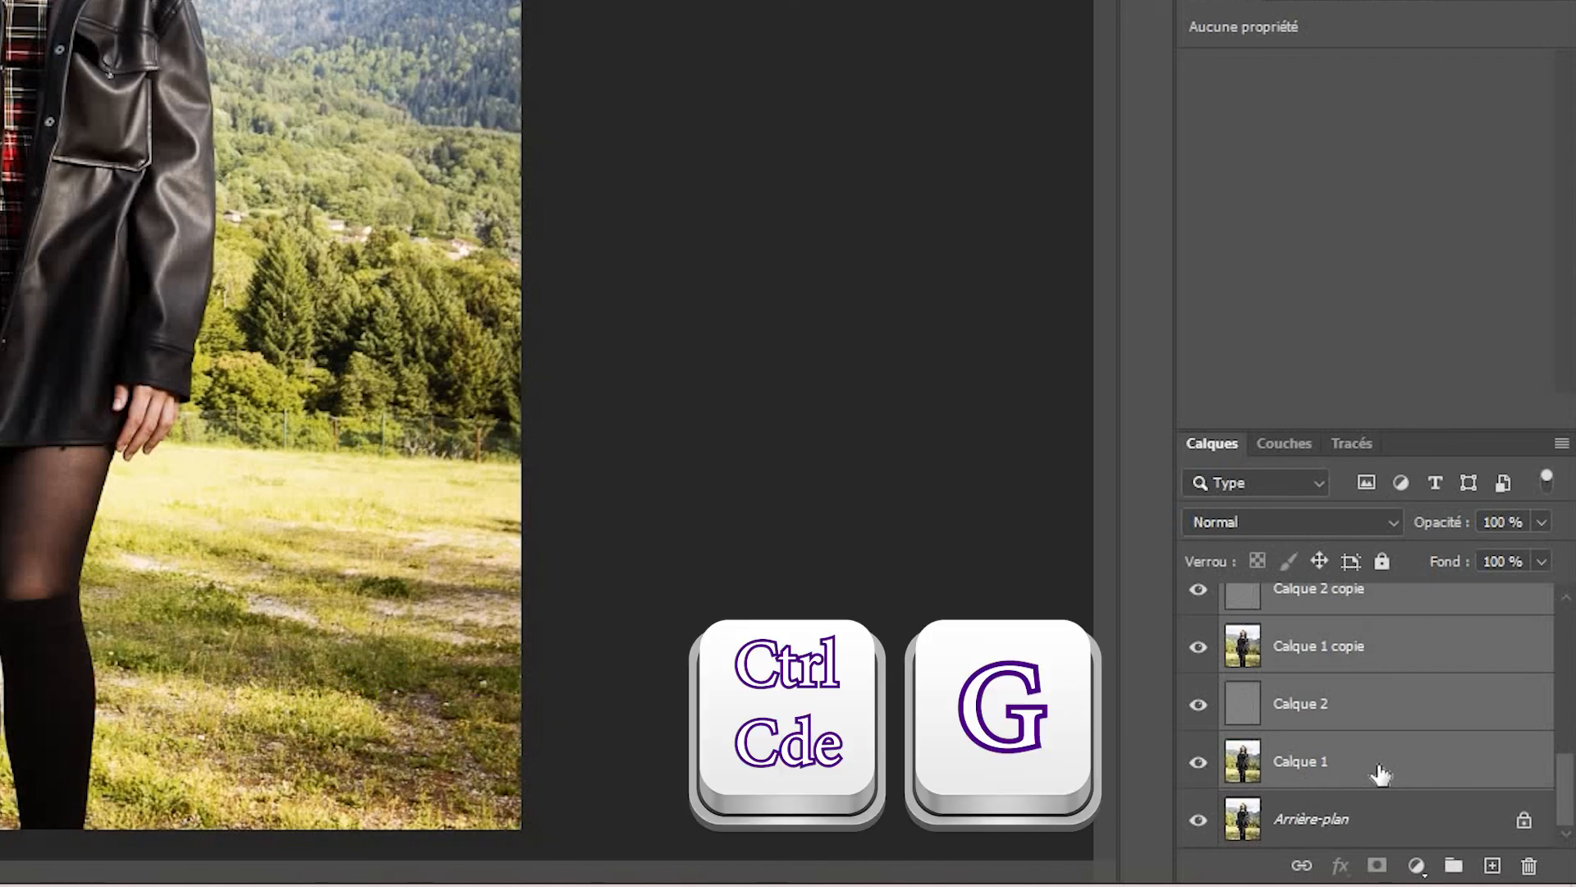
key("ctrl+g")
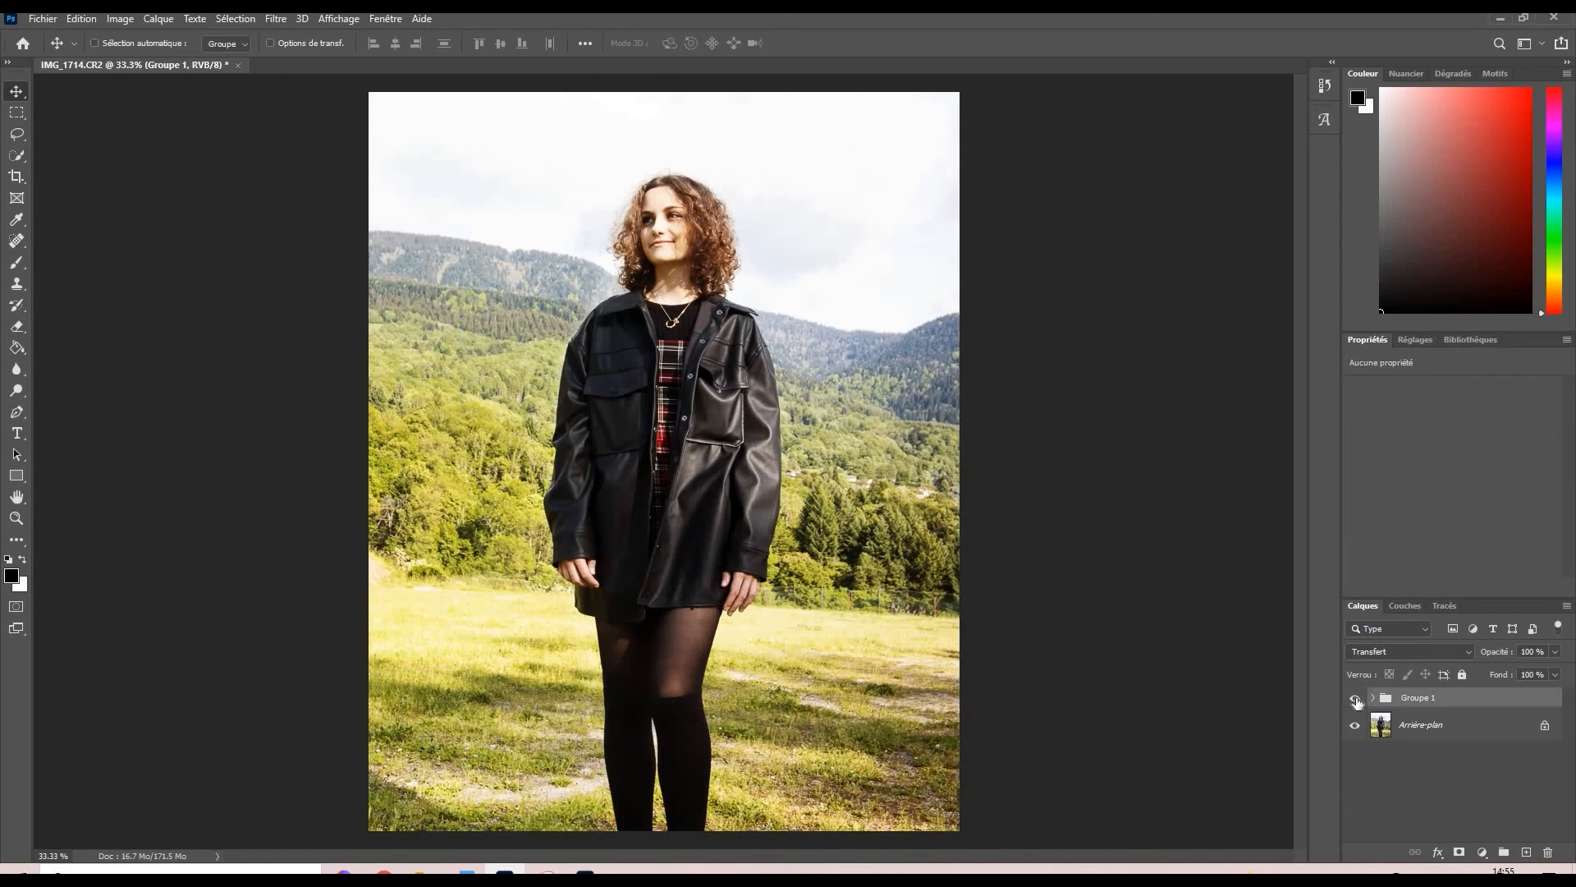
Step: Toggle the group's visibility off and on twice to compare the photo before and after retouching
left_click(1355, 699)
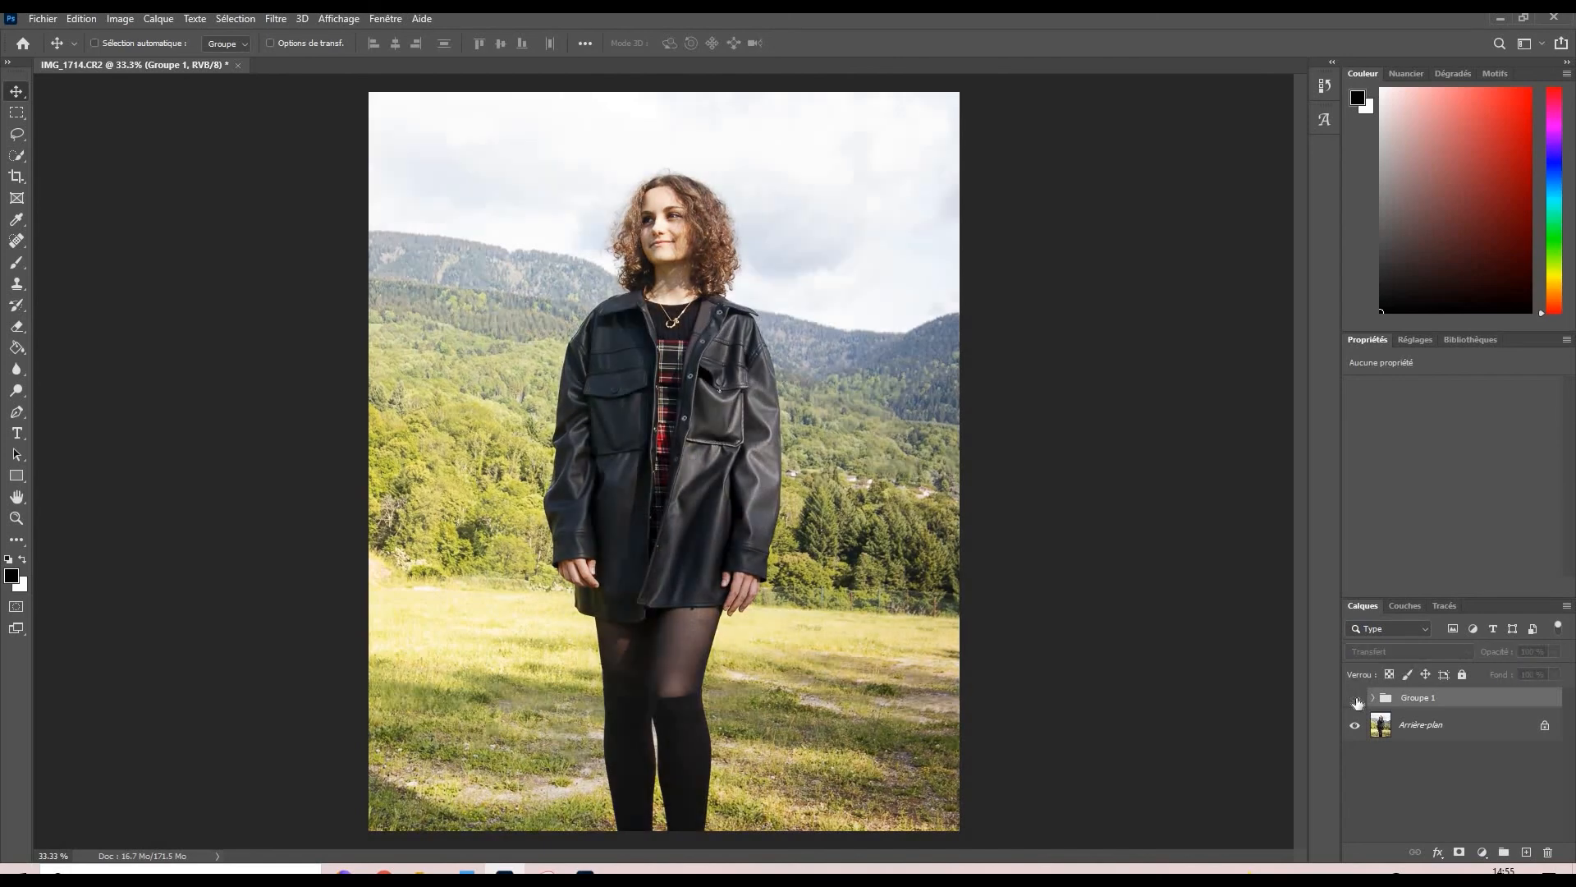
left_click(1355, 698)
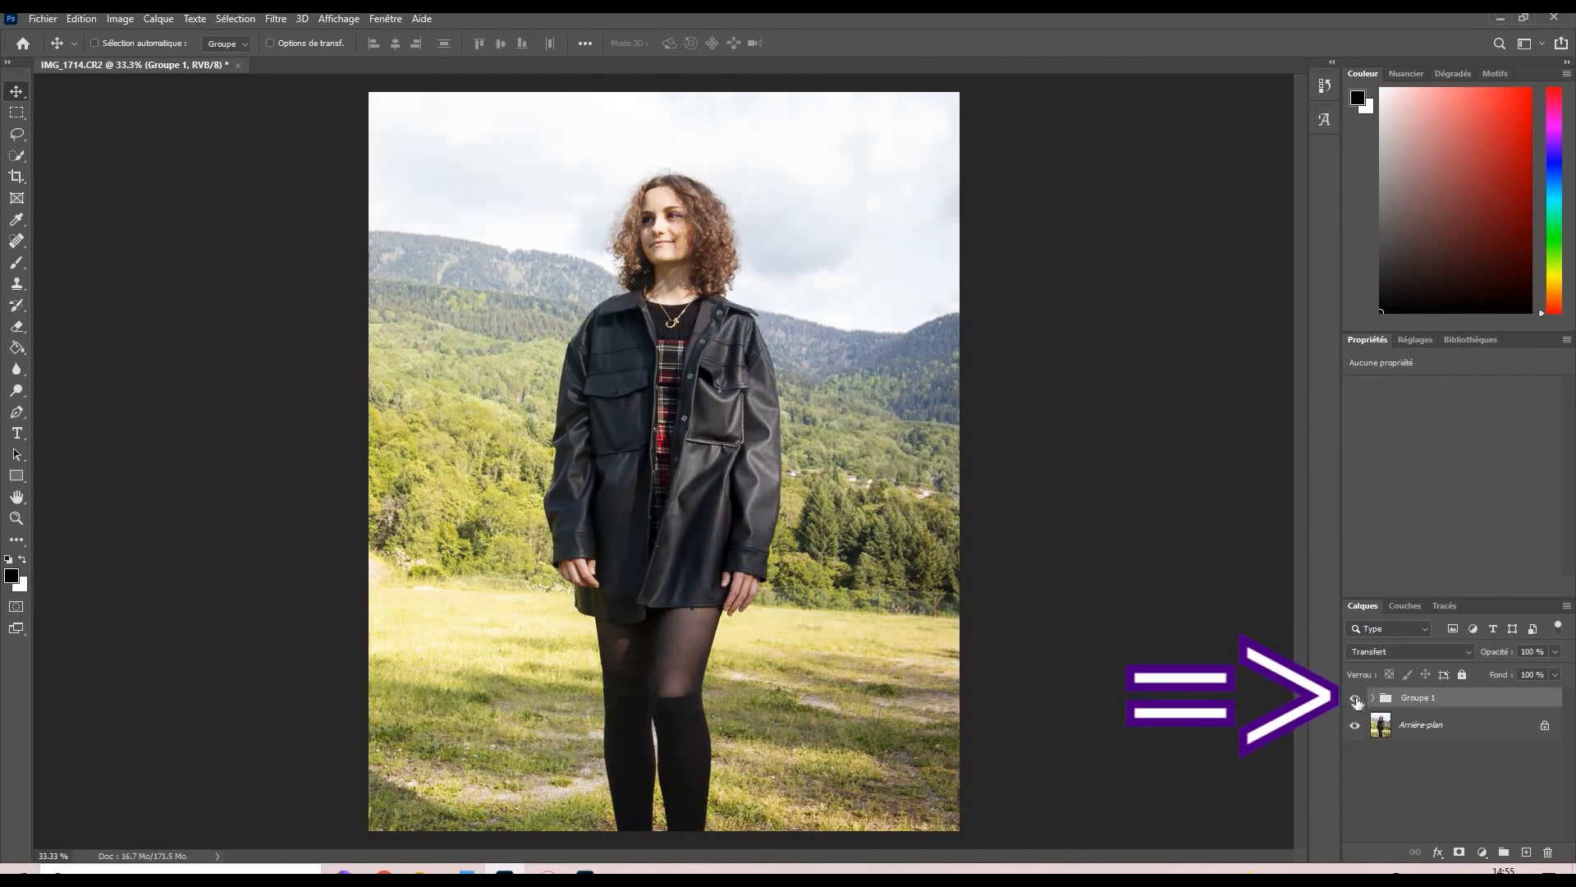
left_click(1356, 698)
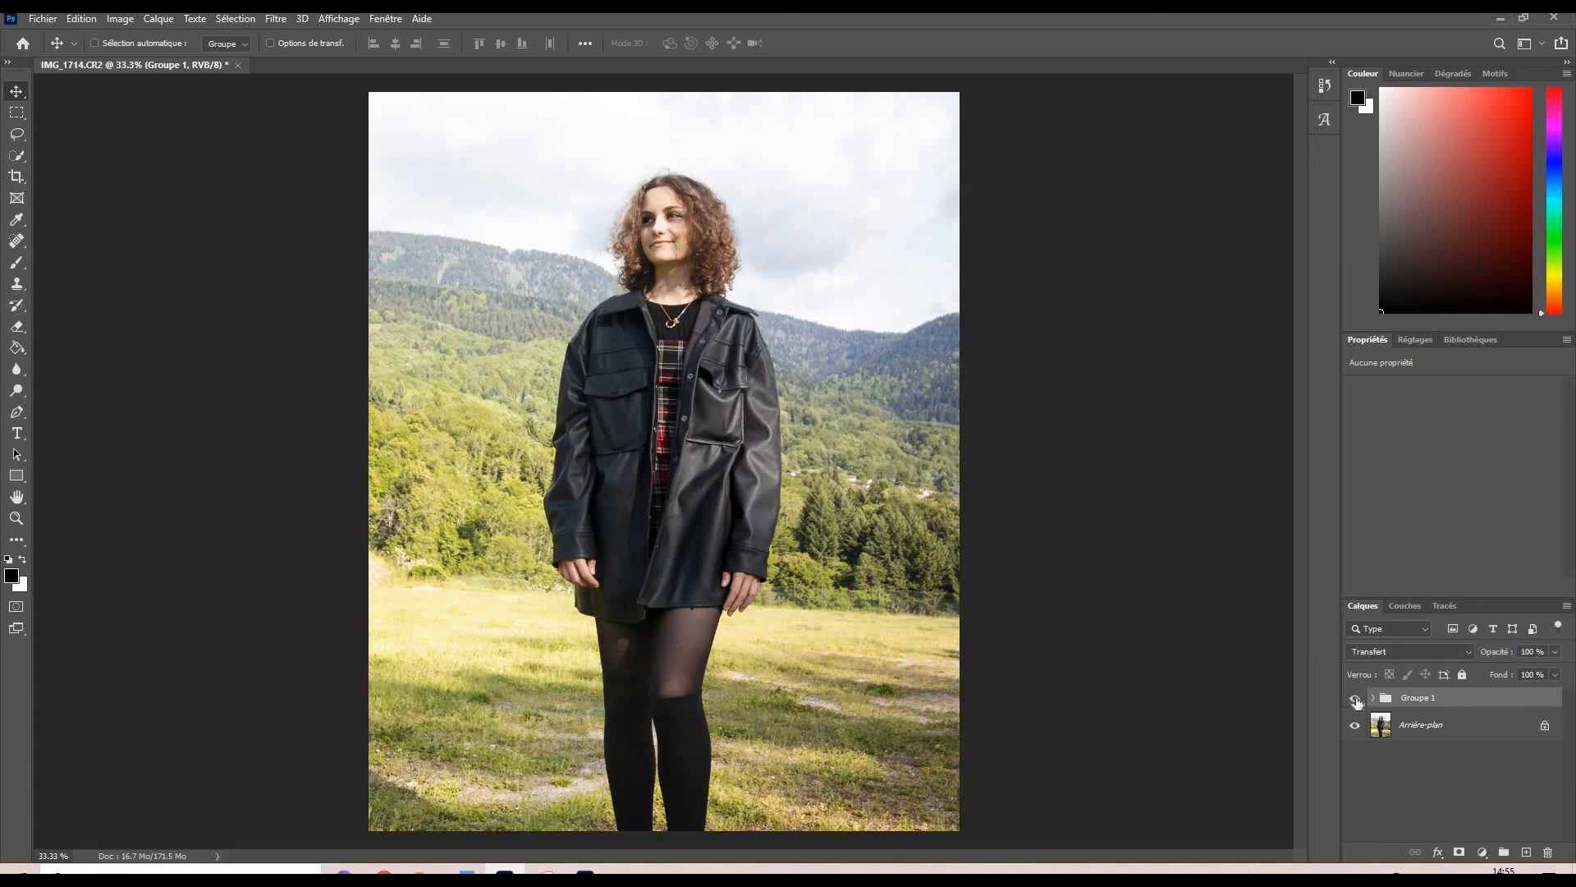
left_click(1356, 699)
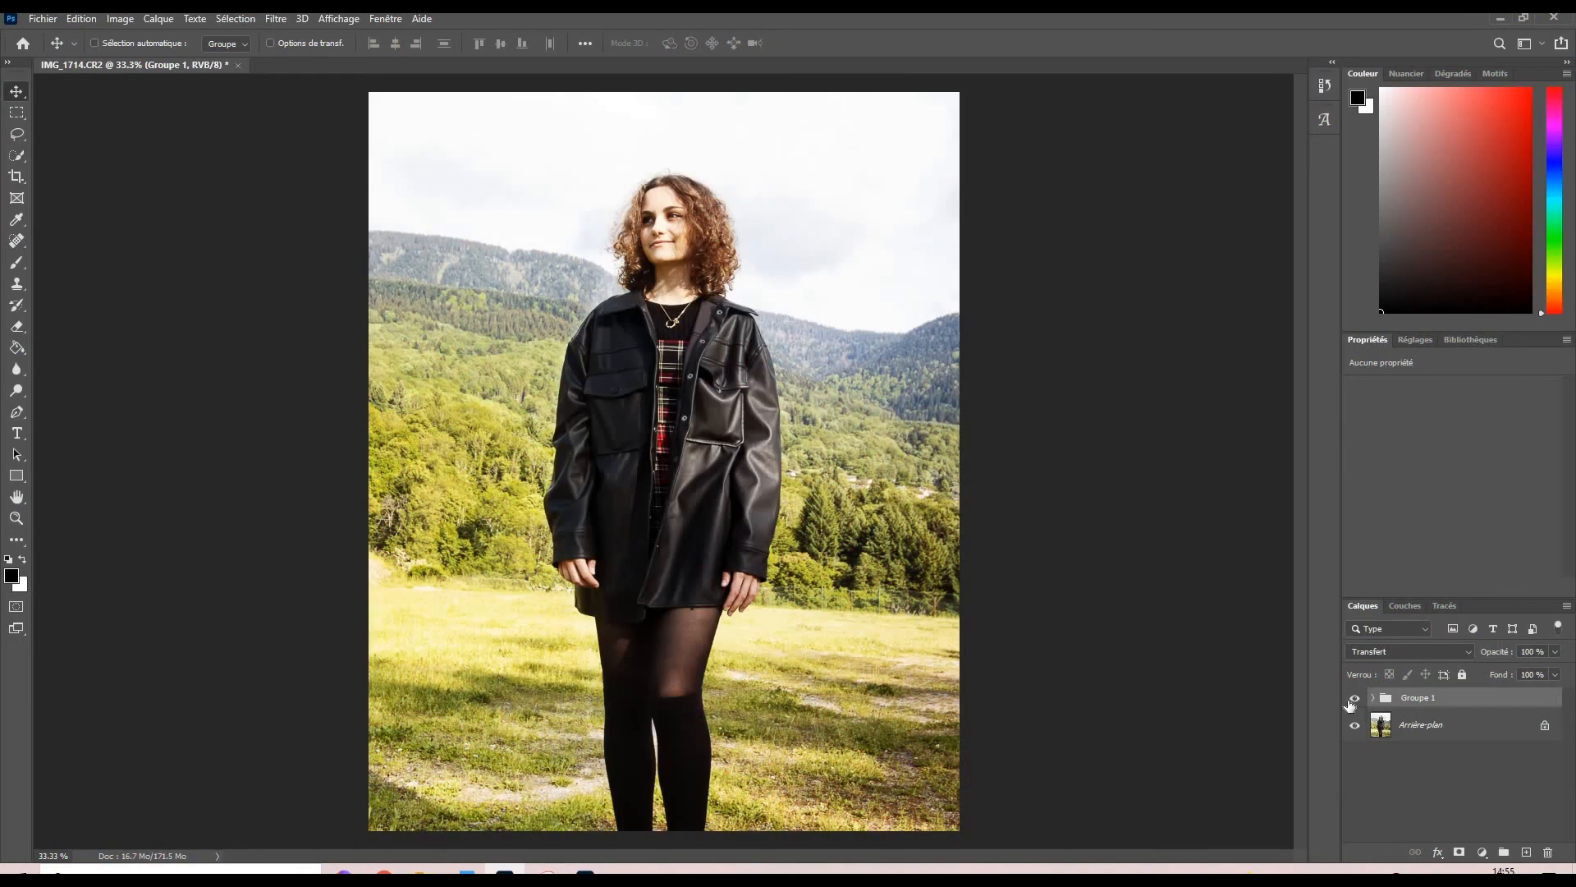